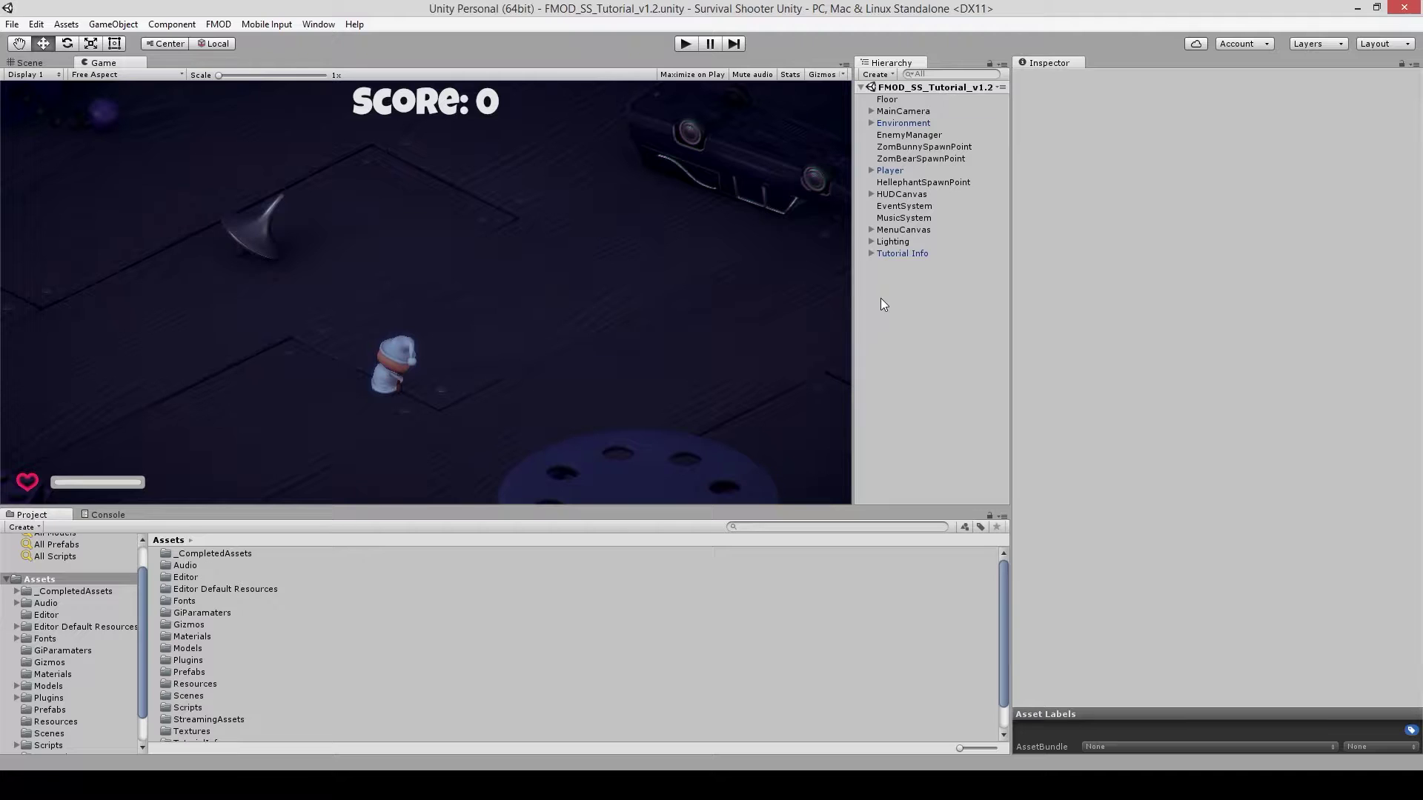
Step: In the Scene view, select MainCamera to check its Orthographic size 4.5 and position 1, 15, -22
left_click(49, 62)
left_click(892, 111)
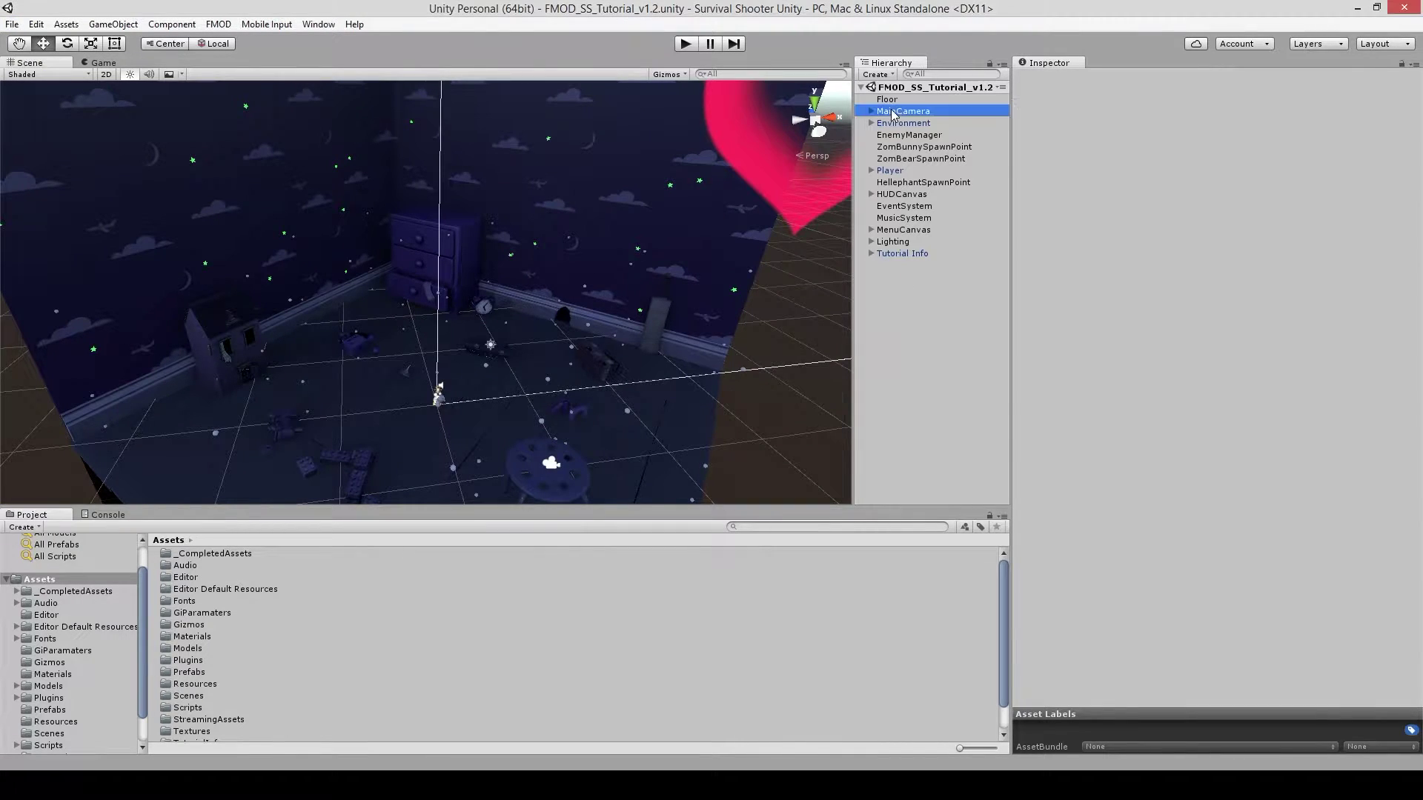
left_click(910, 172)
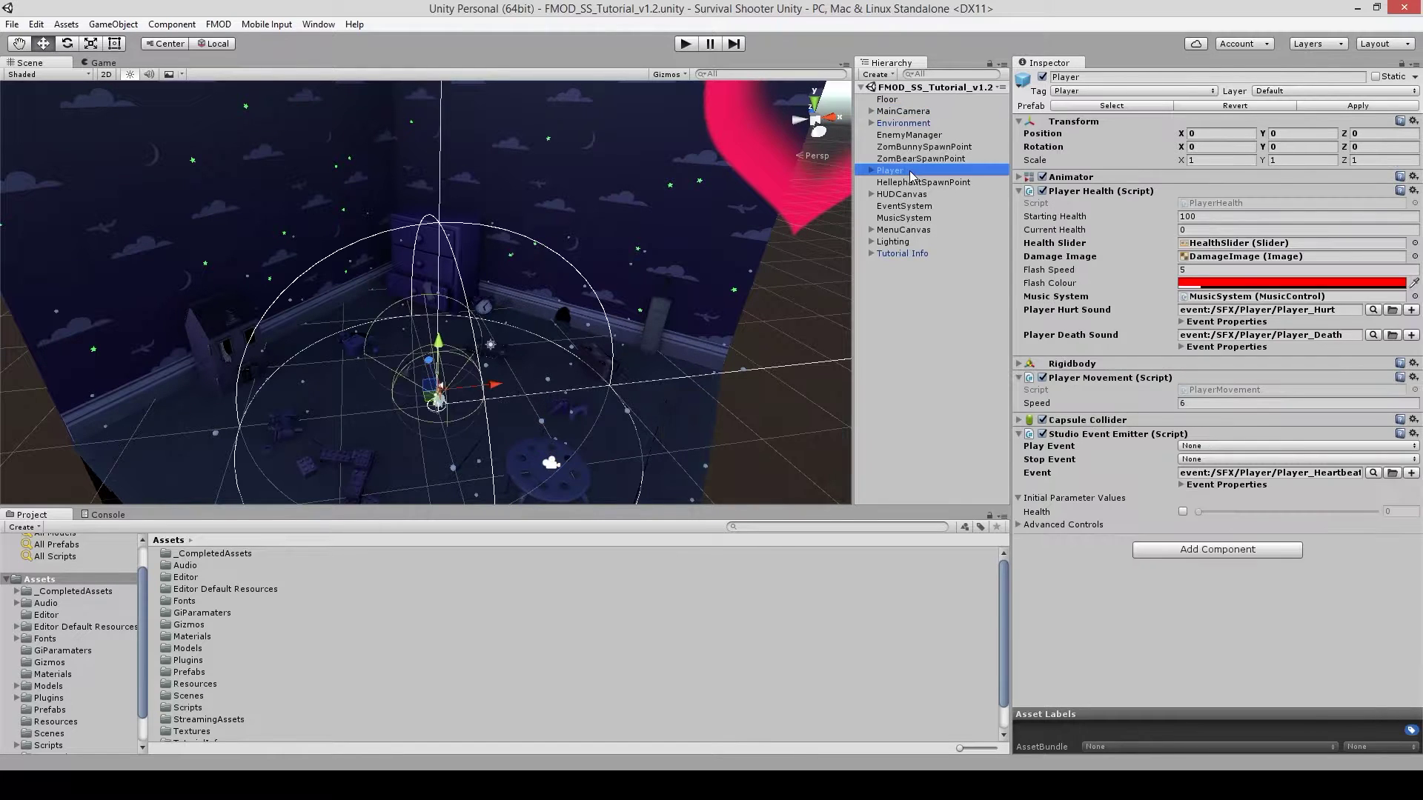
left_click(904, 300)
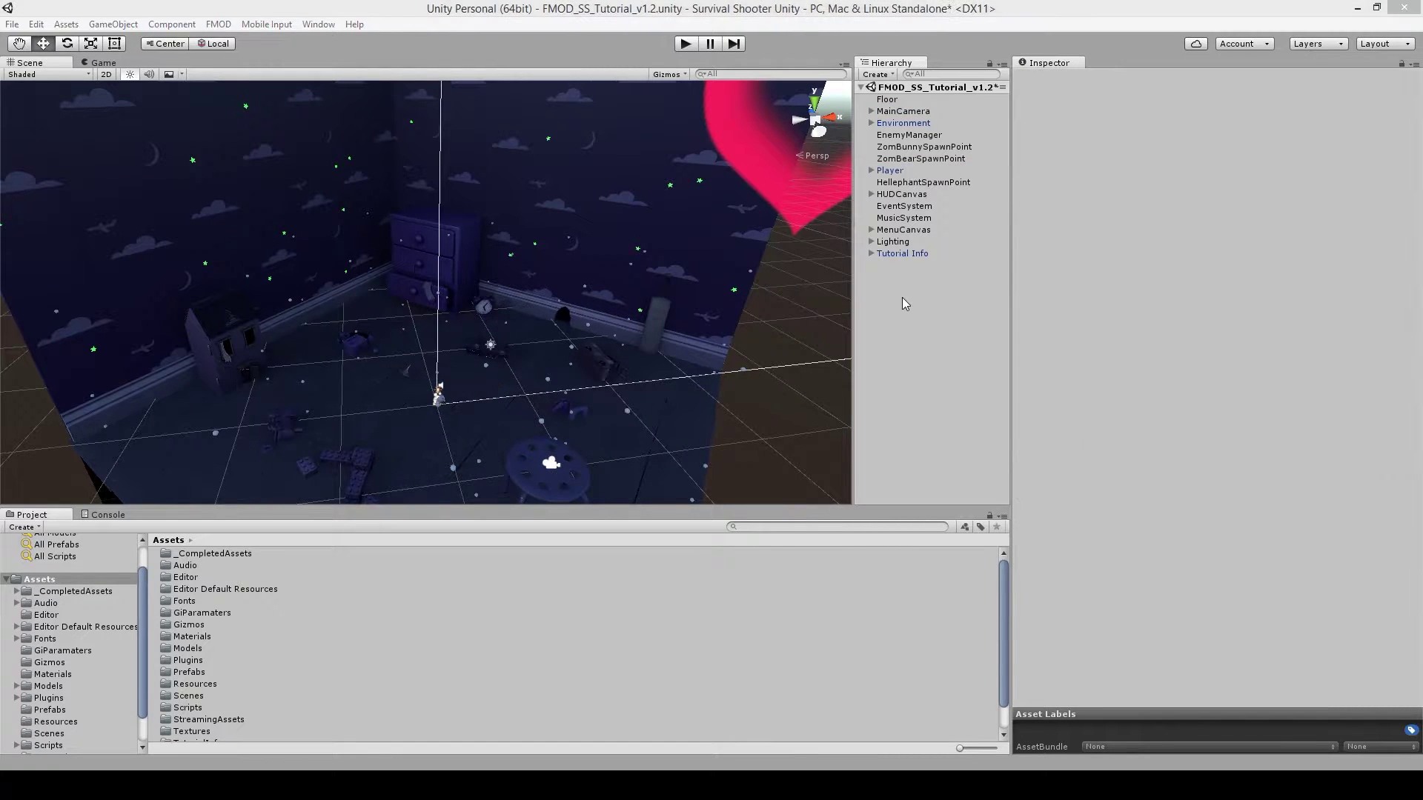
left_click(917, 111)
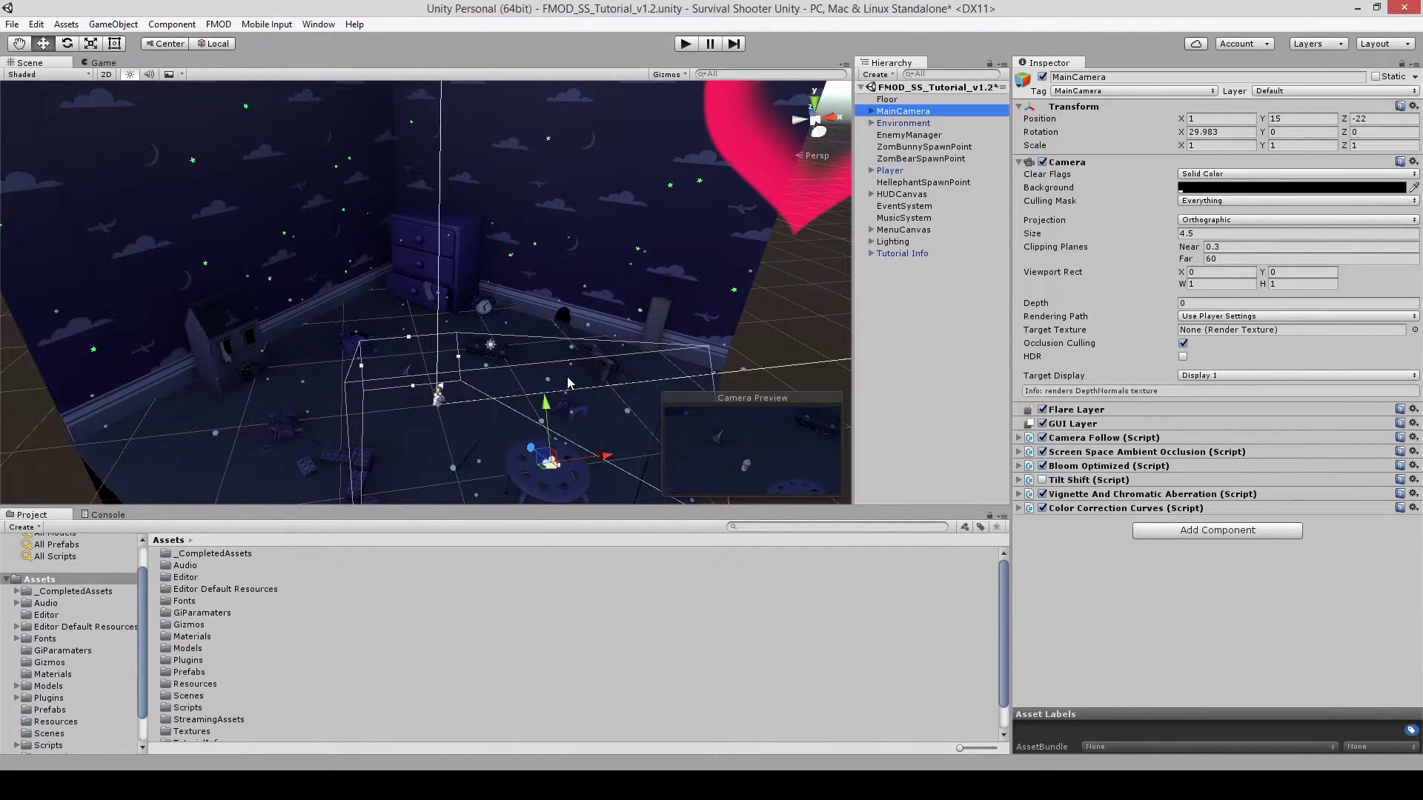
Step: Orbit the Scene view around the camera area: low to the floor, up toward the sky, back to the player
left_click_drag(619, 450, 390, 391)
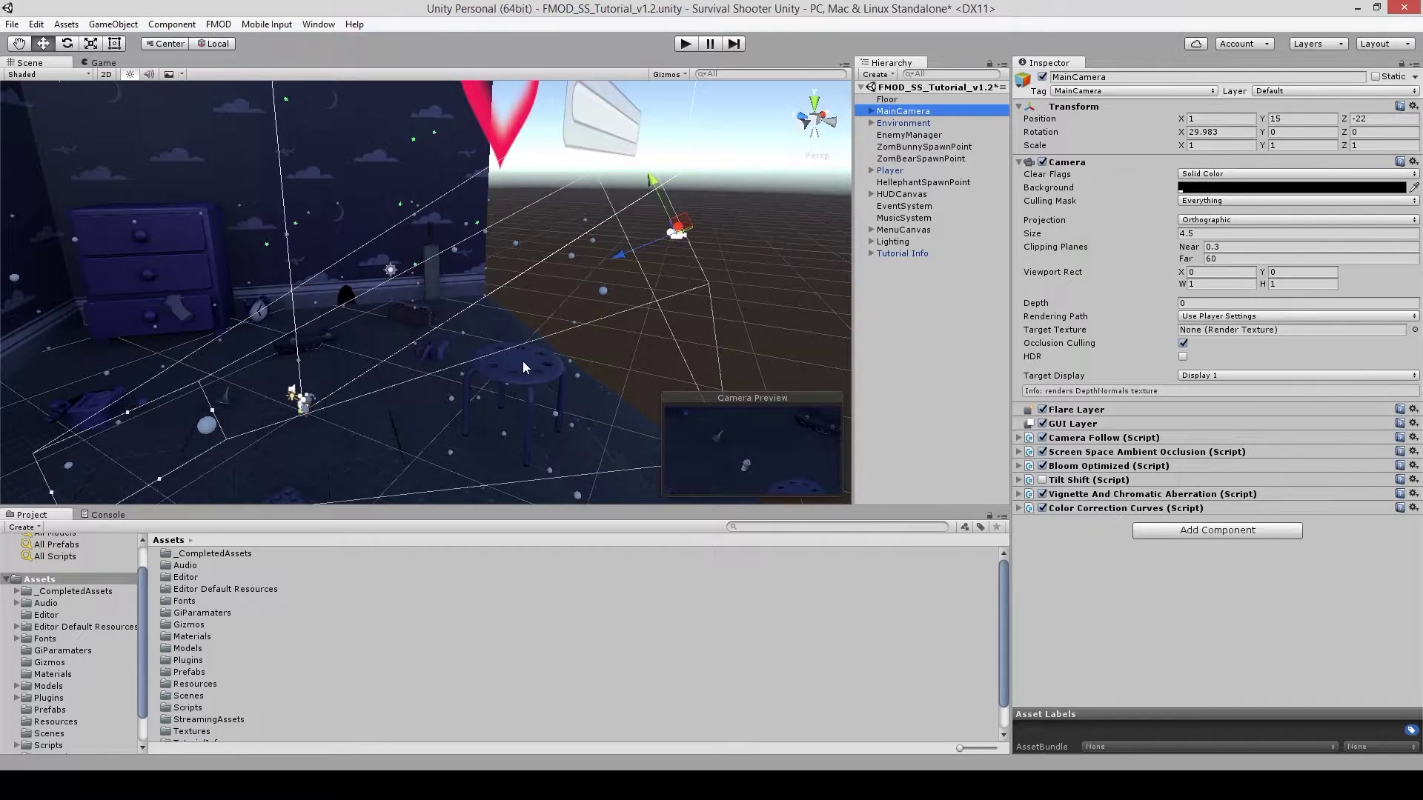
left_click_drag(523, 361, 624, 342)
left_click_drag(477, 440, 237, 95)
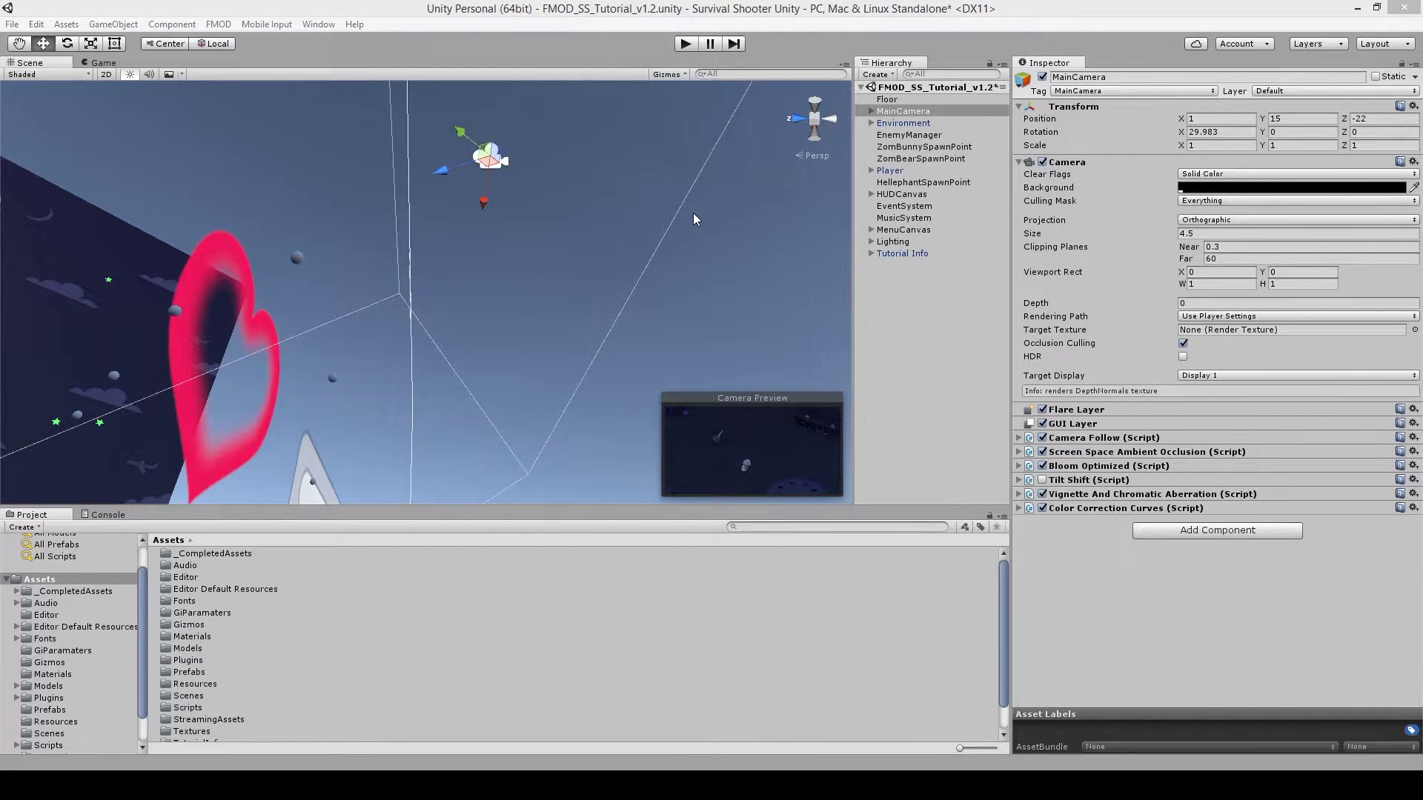
left_click_drag(695, 218, 508, 597)
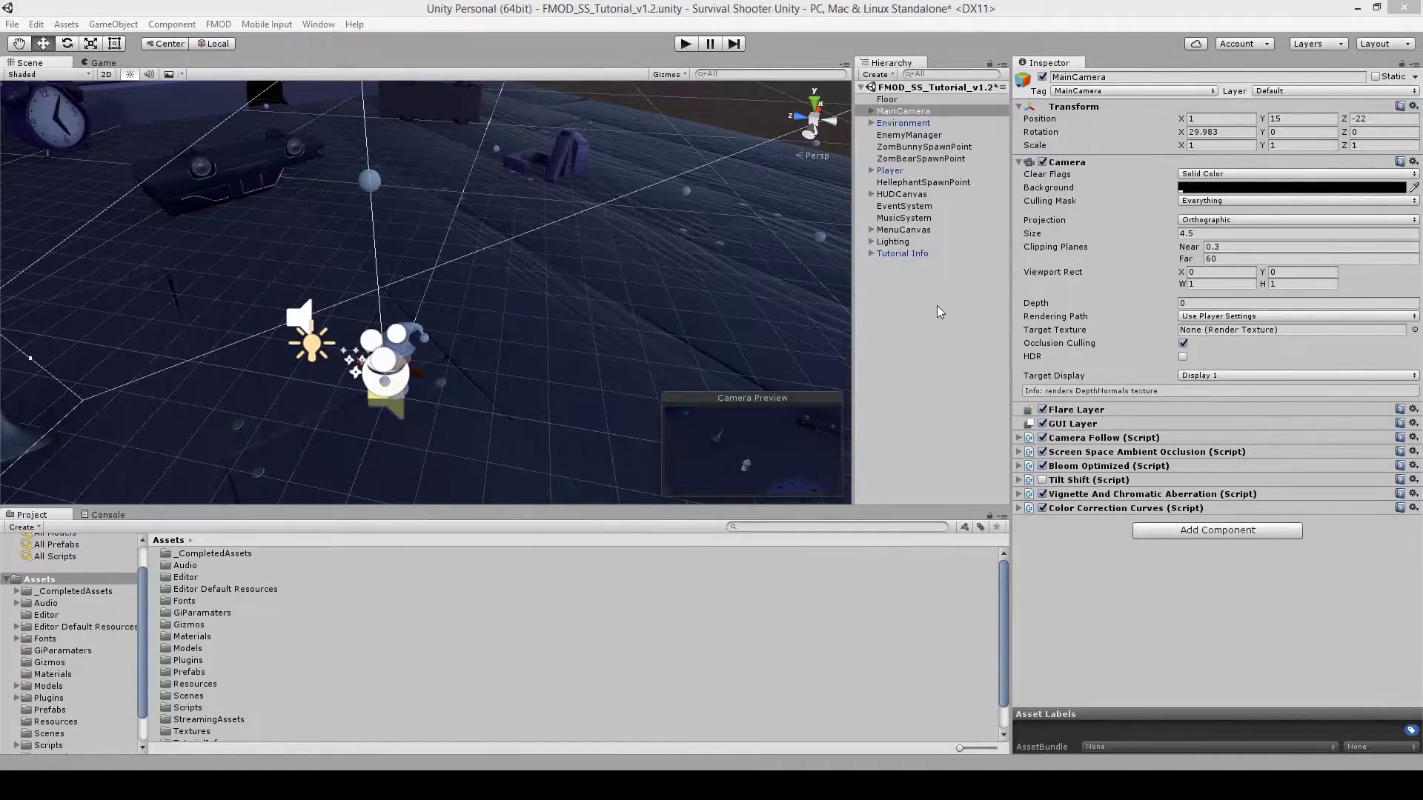
Step: Add an FMOD Studio Listener component to the Player object
left_click(906, 170)
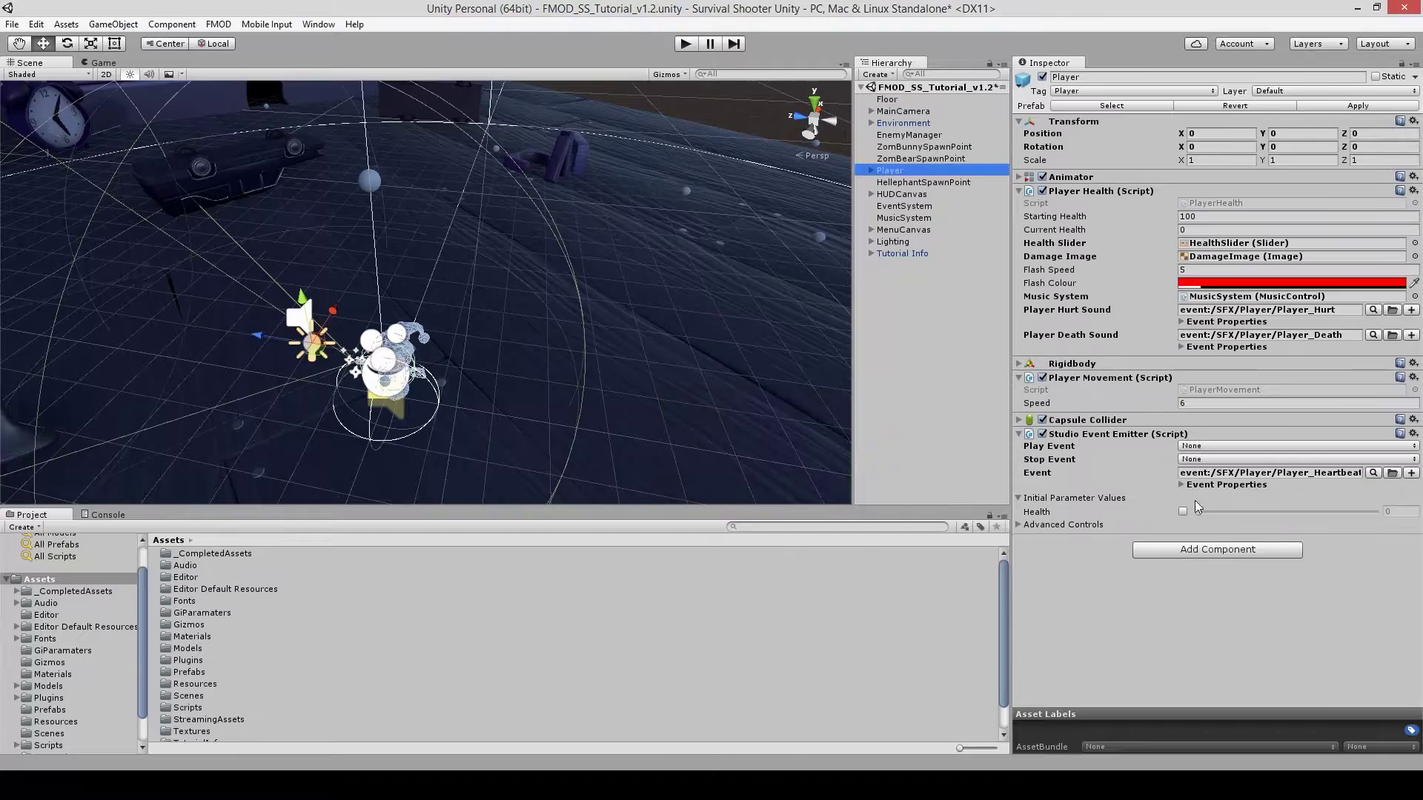
left_click(1223, 550)
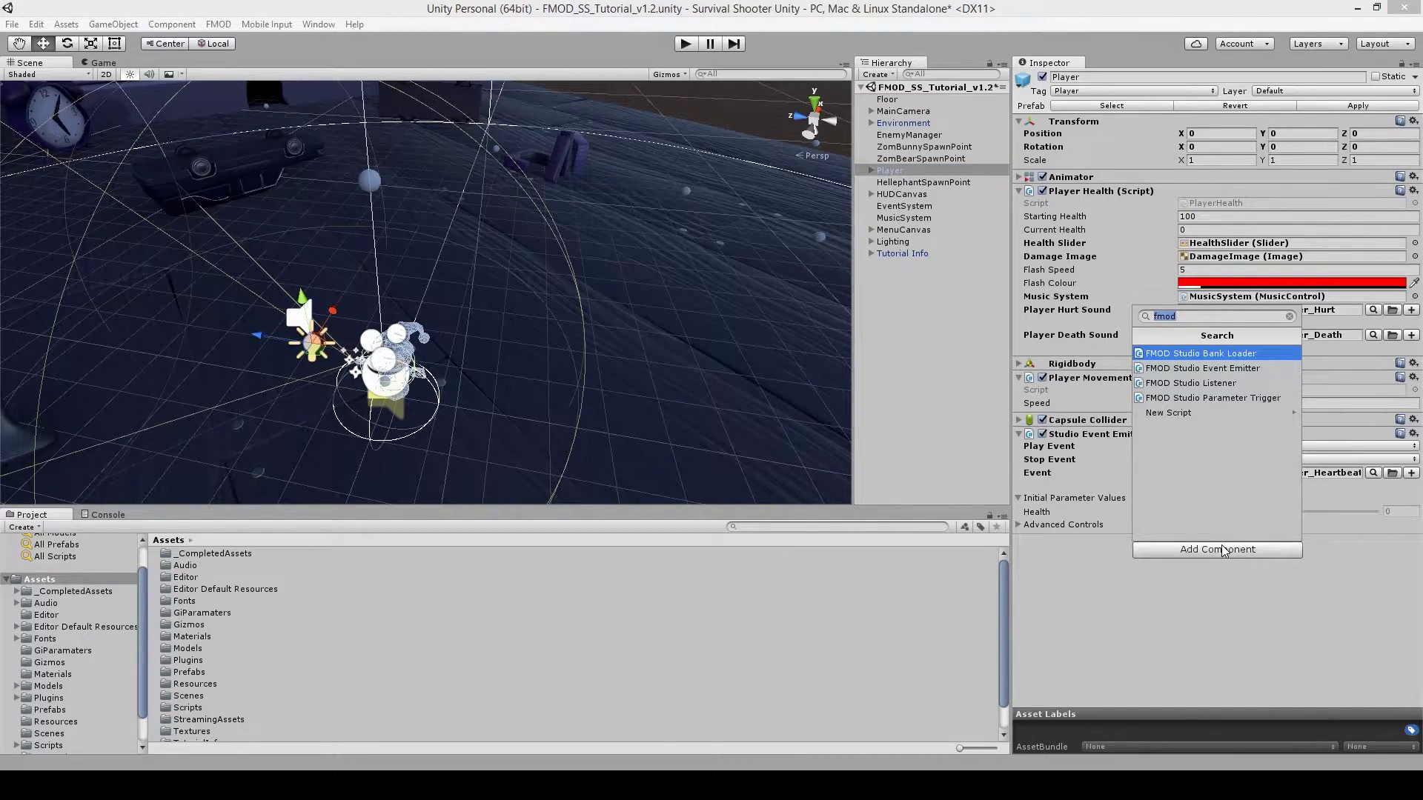
key("Down")
key("Down")
key("Return")
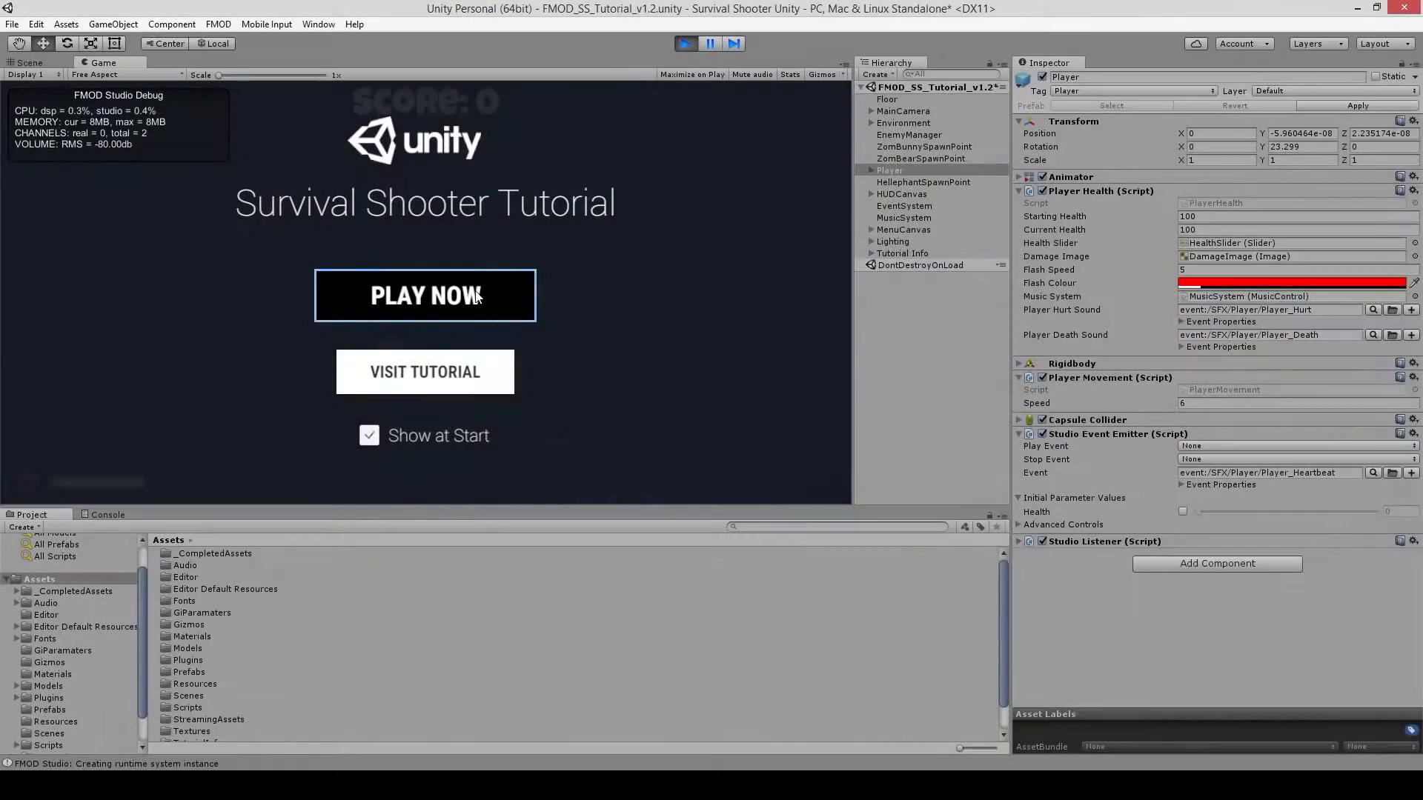
Step: Play-test from PLAY NOW, running the player around with WASD as zombies attack, then stop the game
left_click(476, 295)
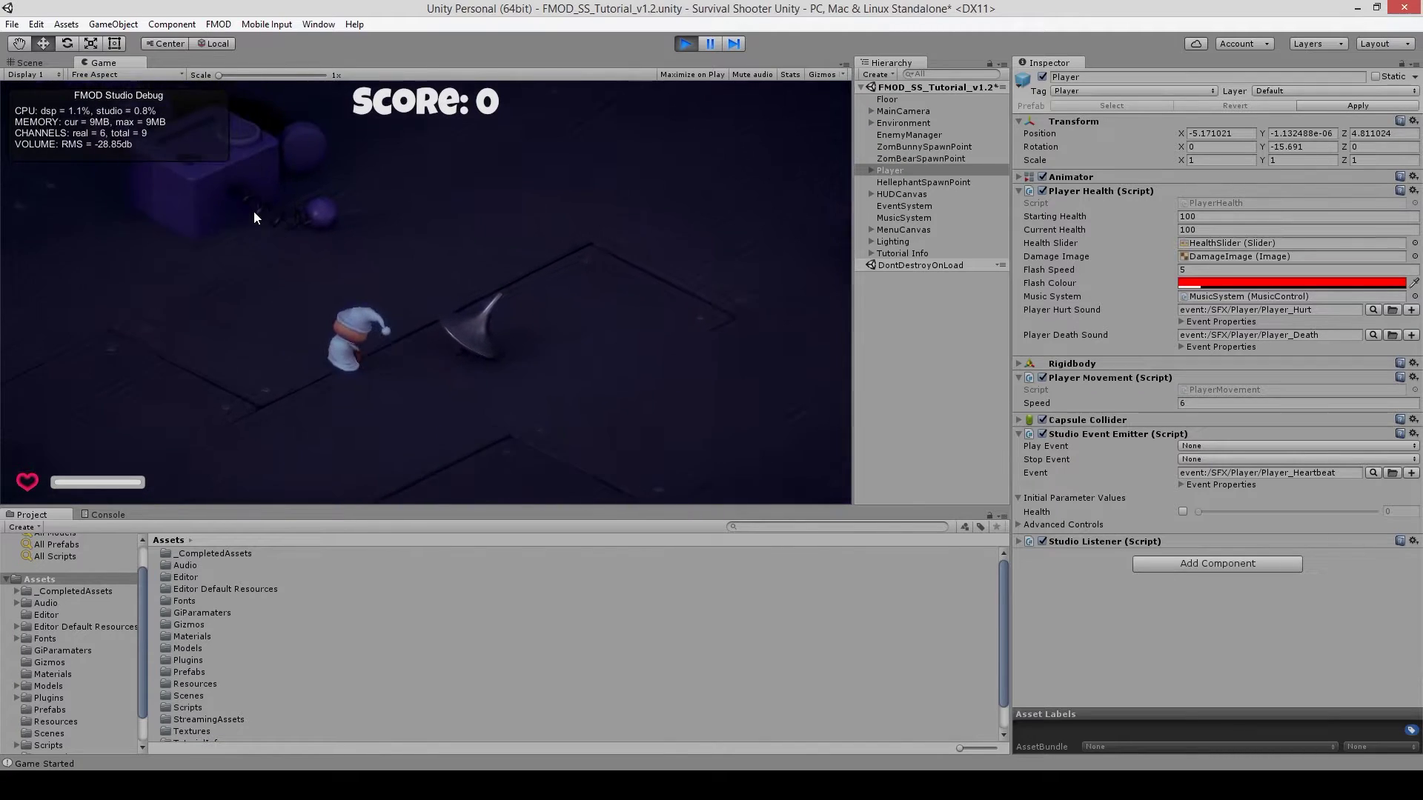
key("a")
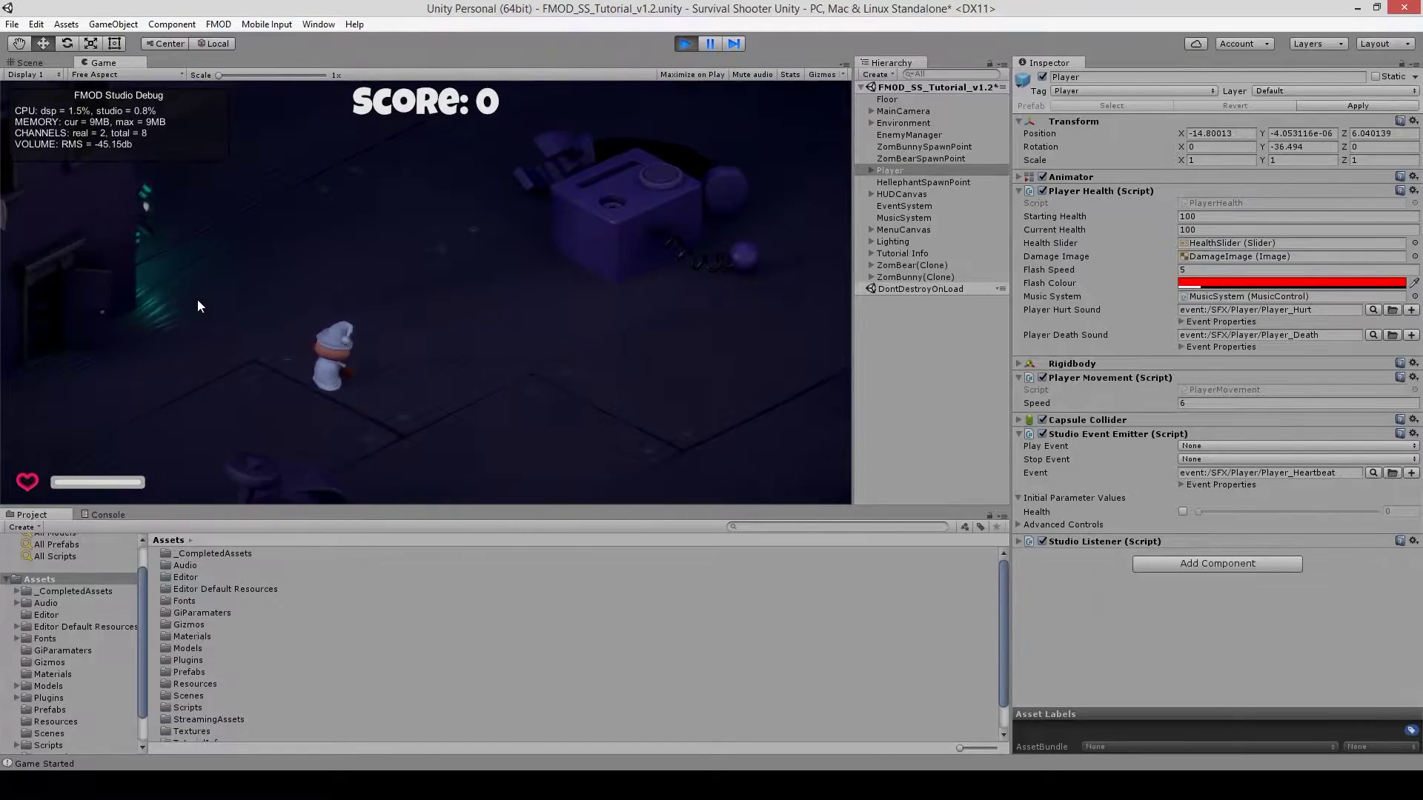
key("d")
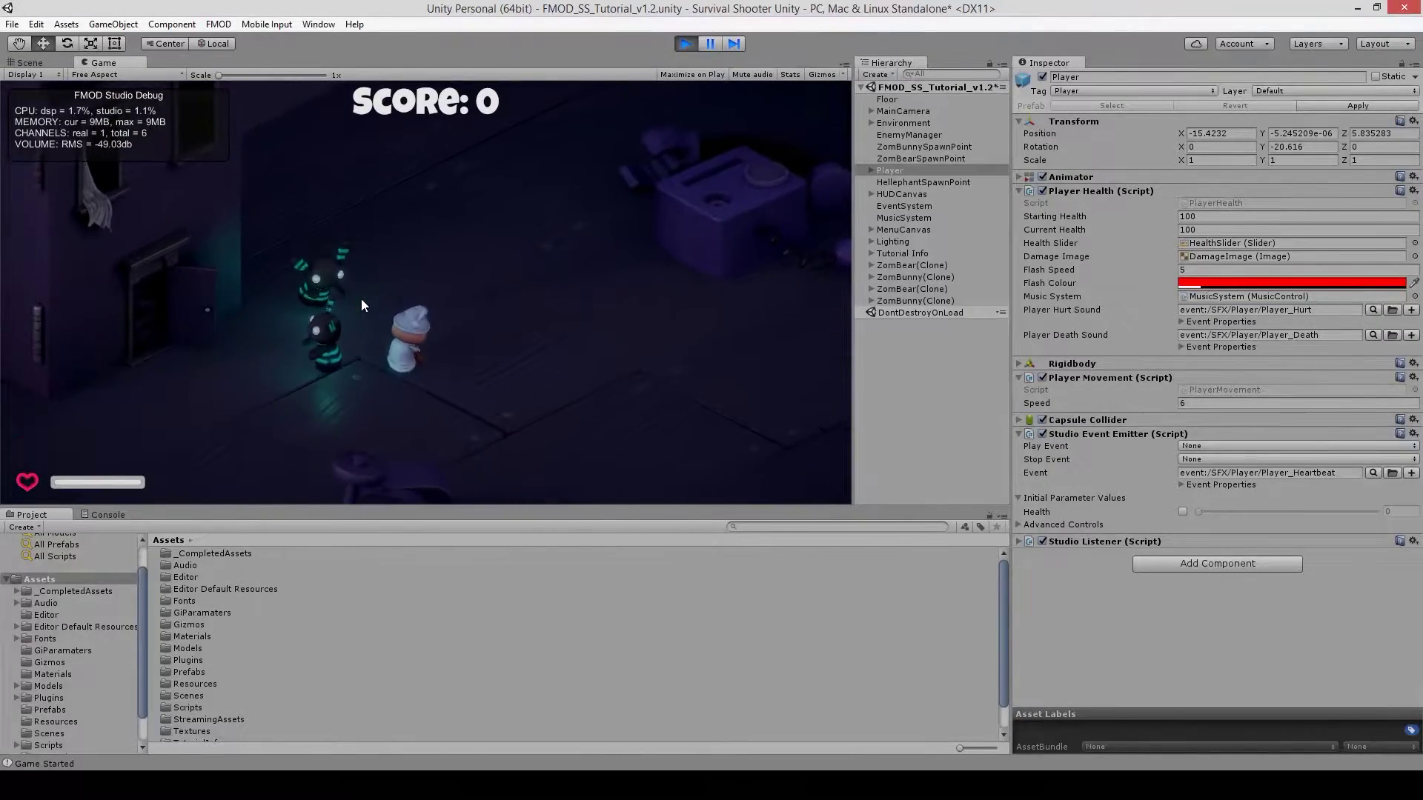
key("w")
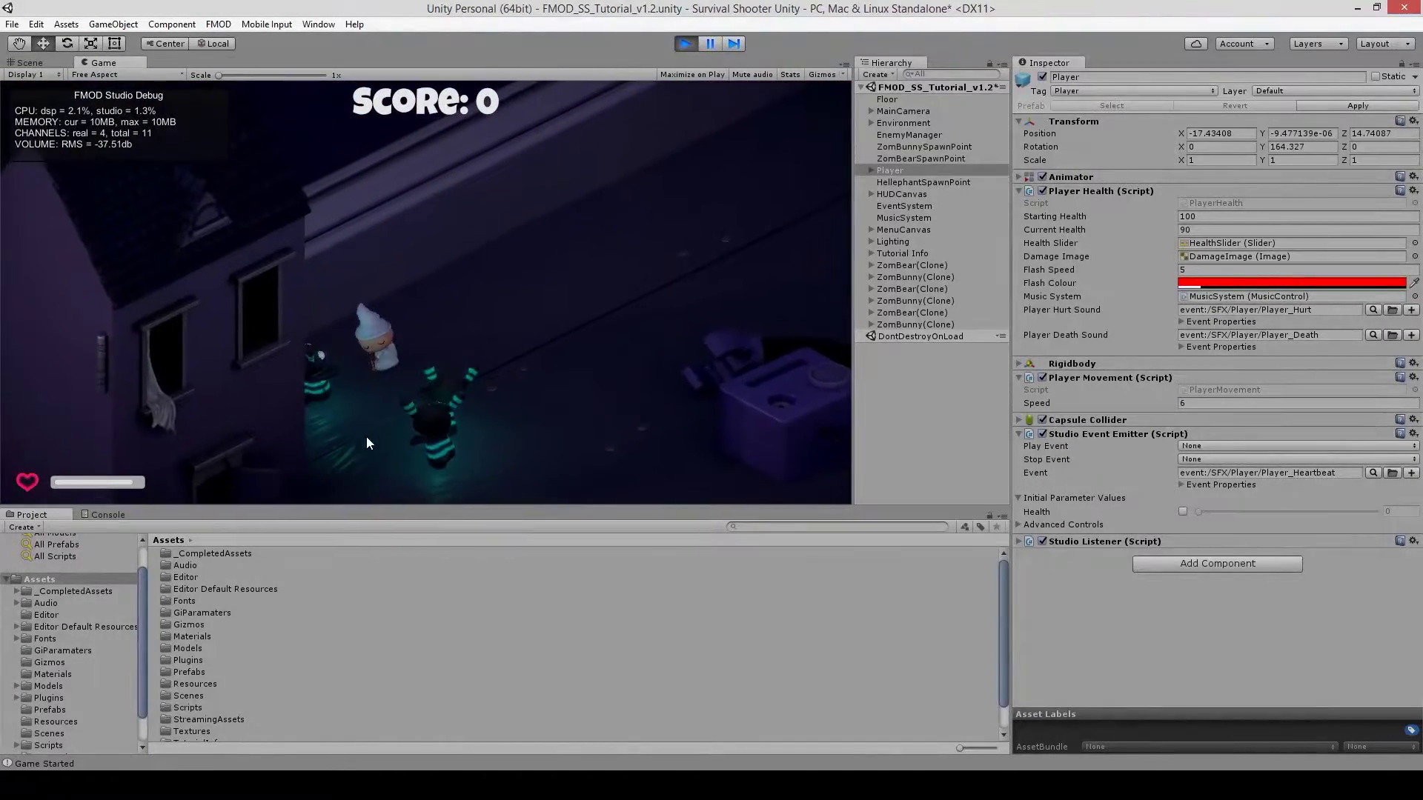
key("d")
key("s")
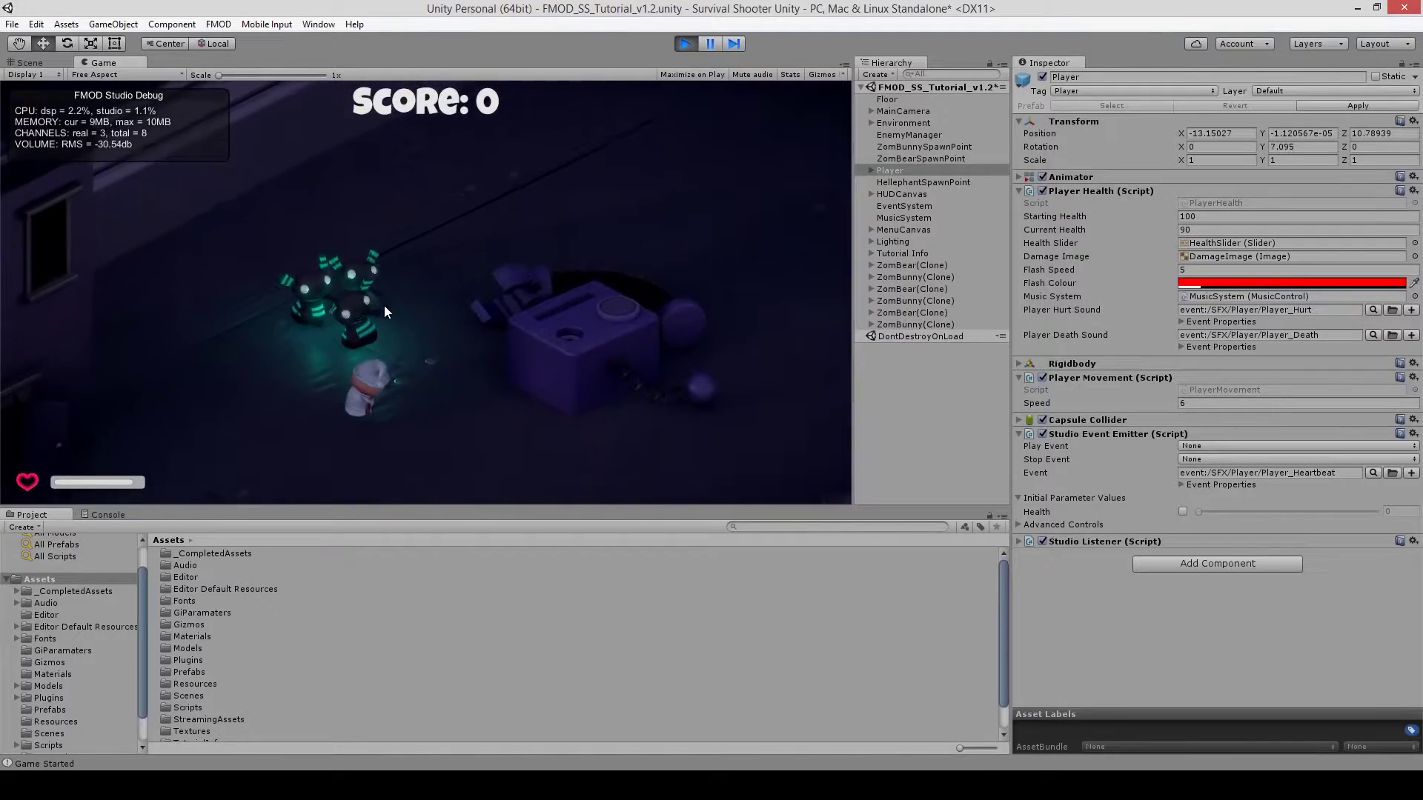
key("w")
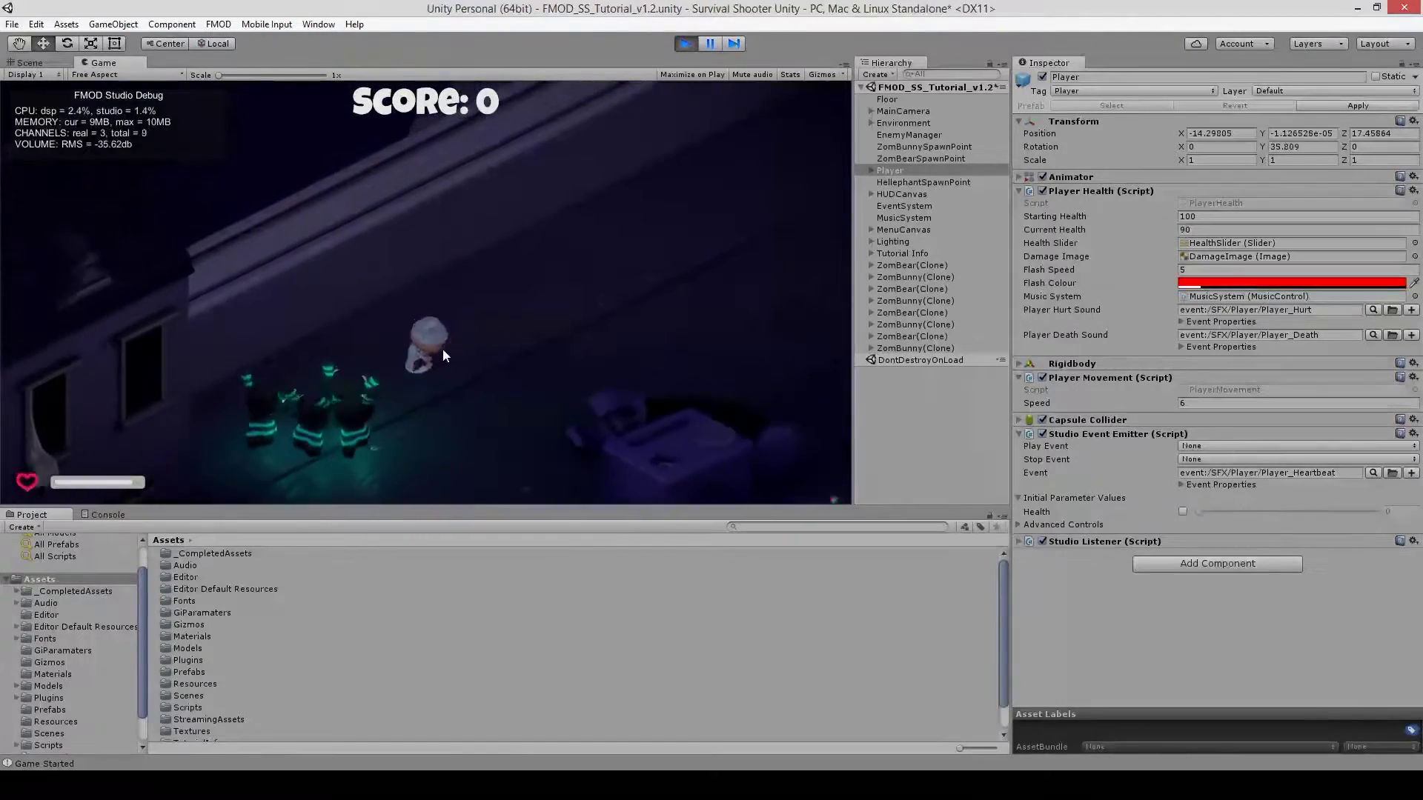
key("s")
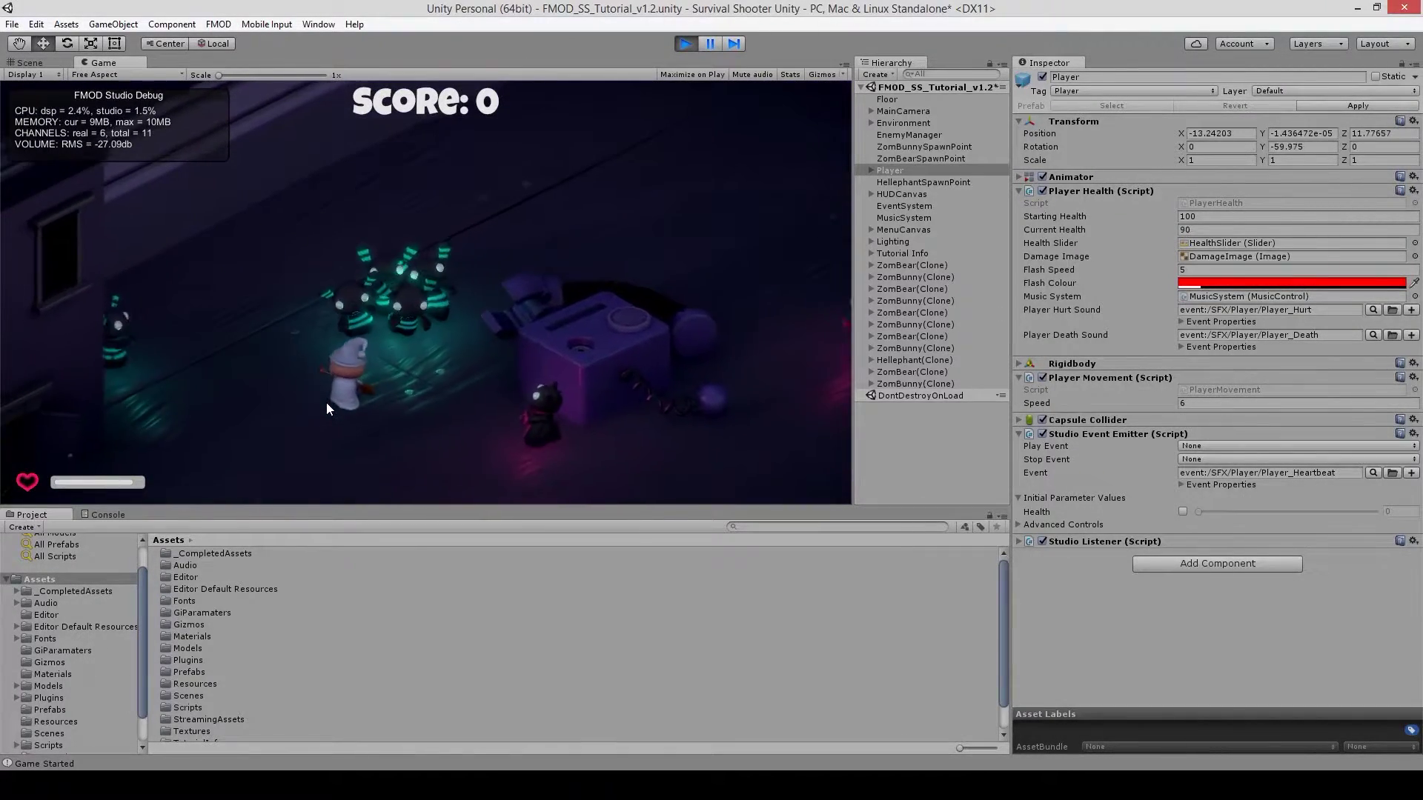
key("d")
key("w")
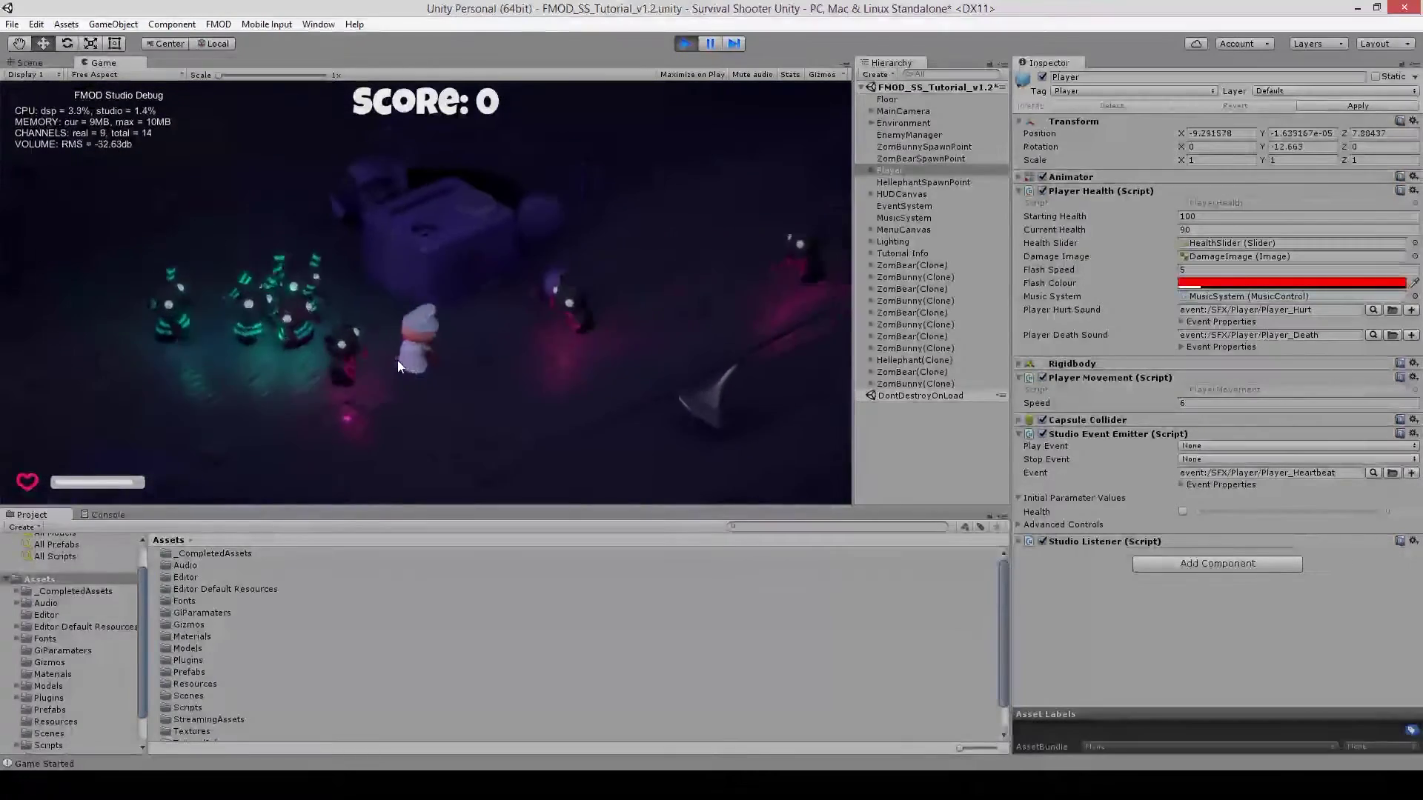
key("d")
key("w")
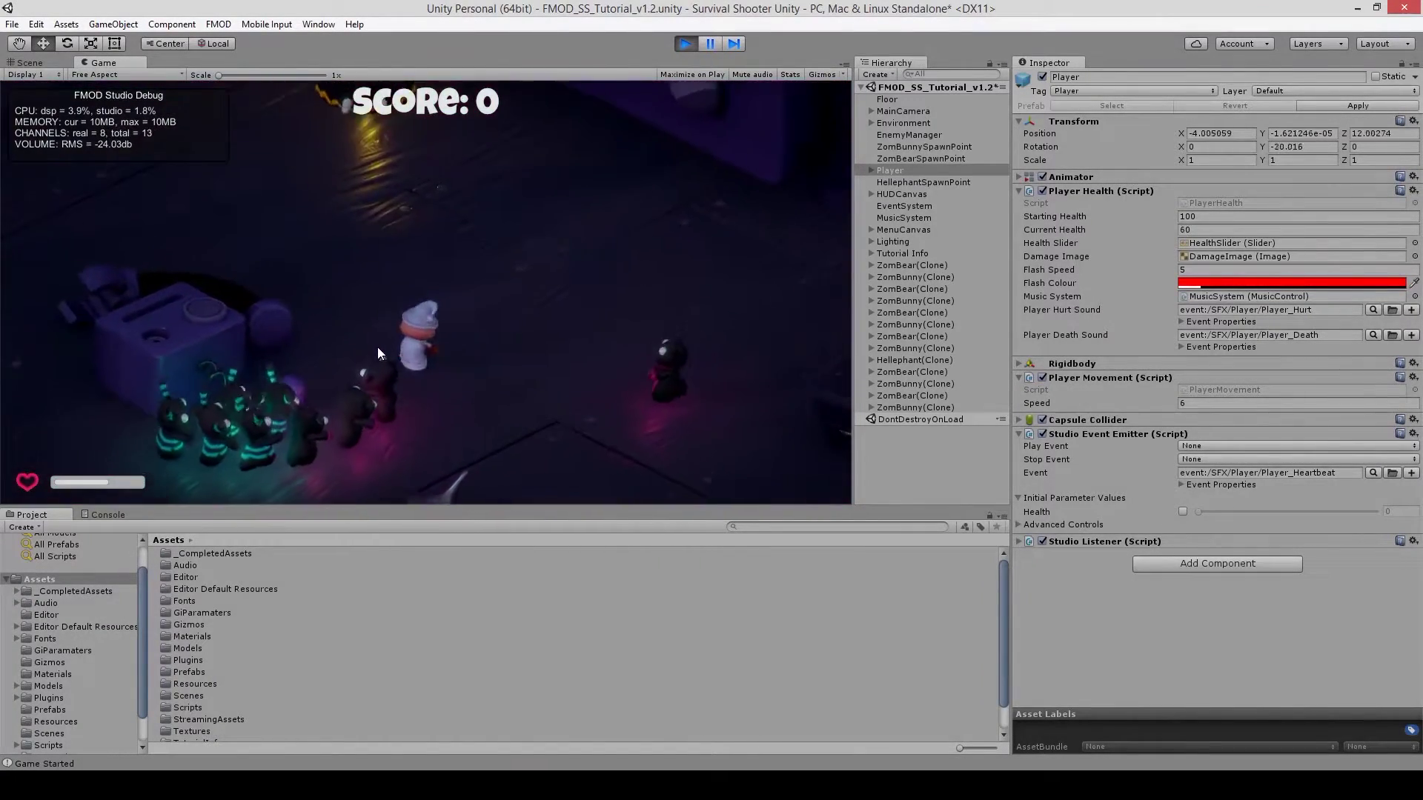
key("d")
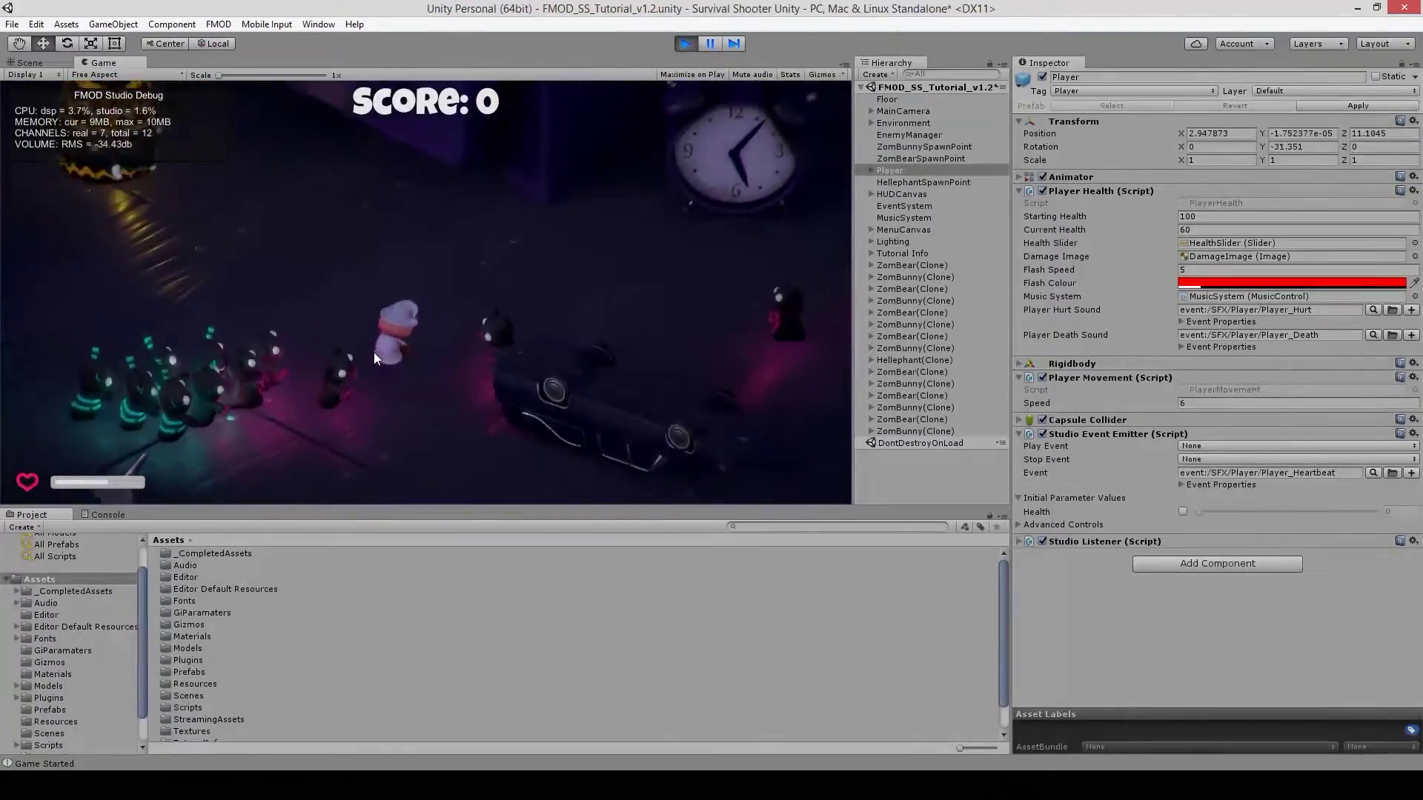
key("w")
key("a")
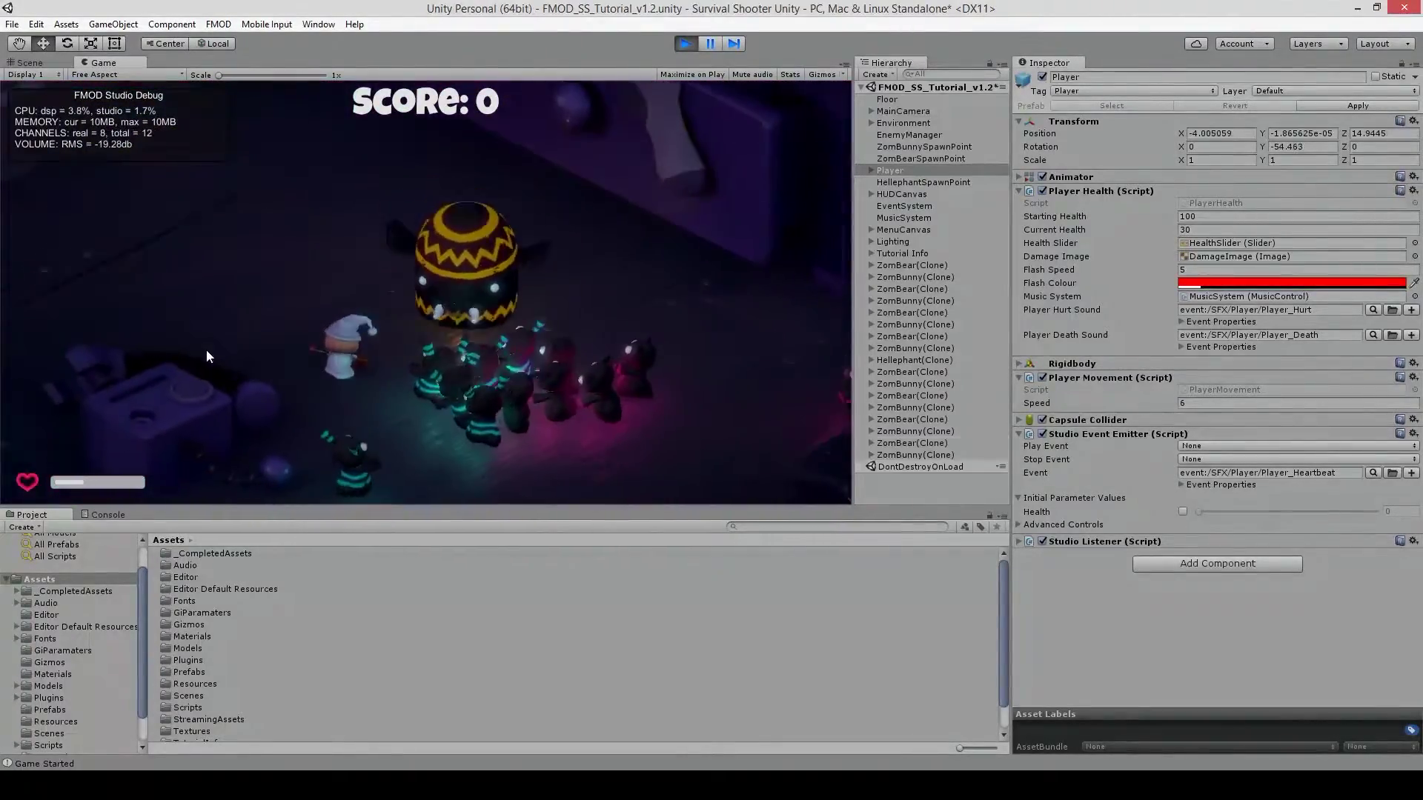
left_click(685, 44)
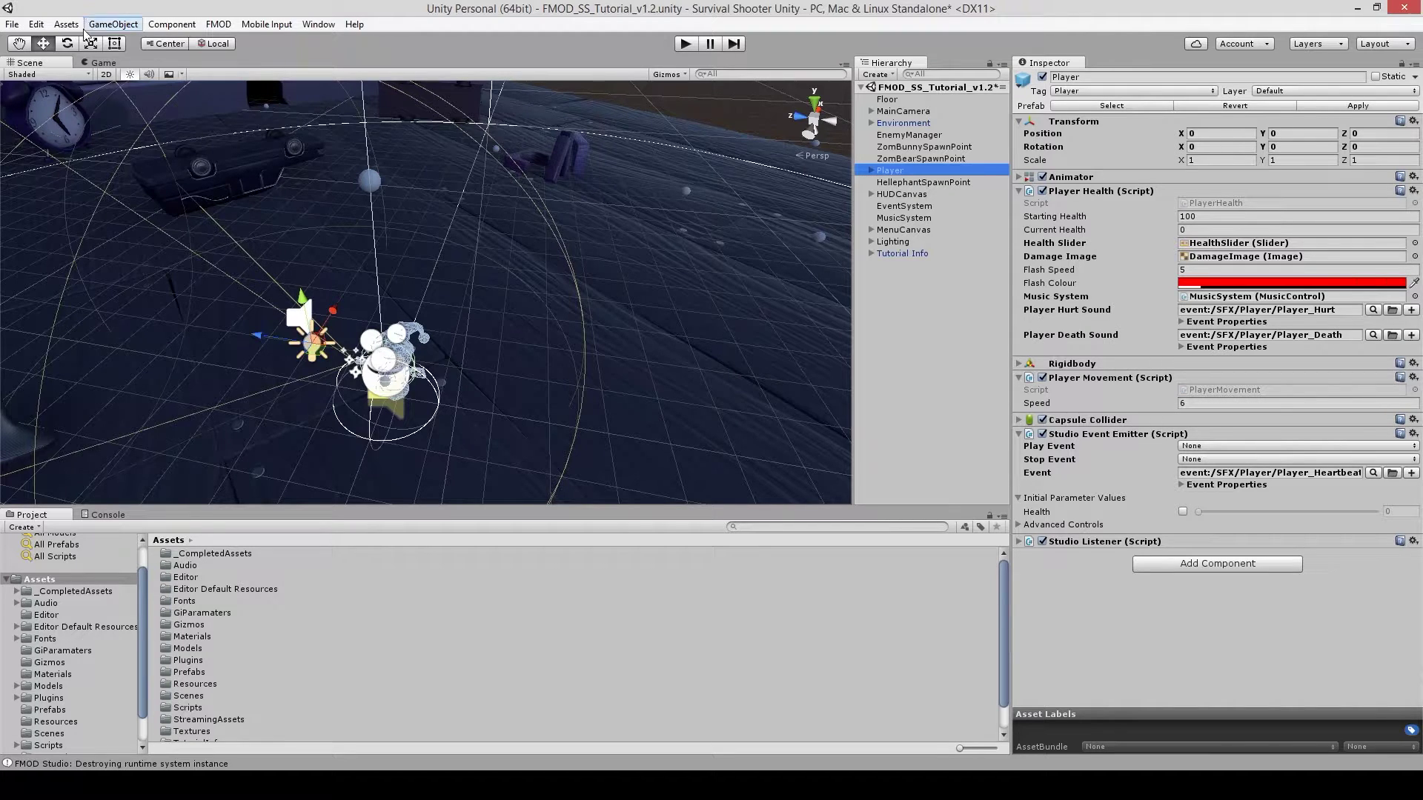
Step: Show the Game view with play stopped and the player standing in the level at score 0
left_click(105, 63)
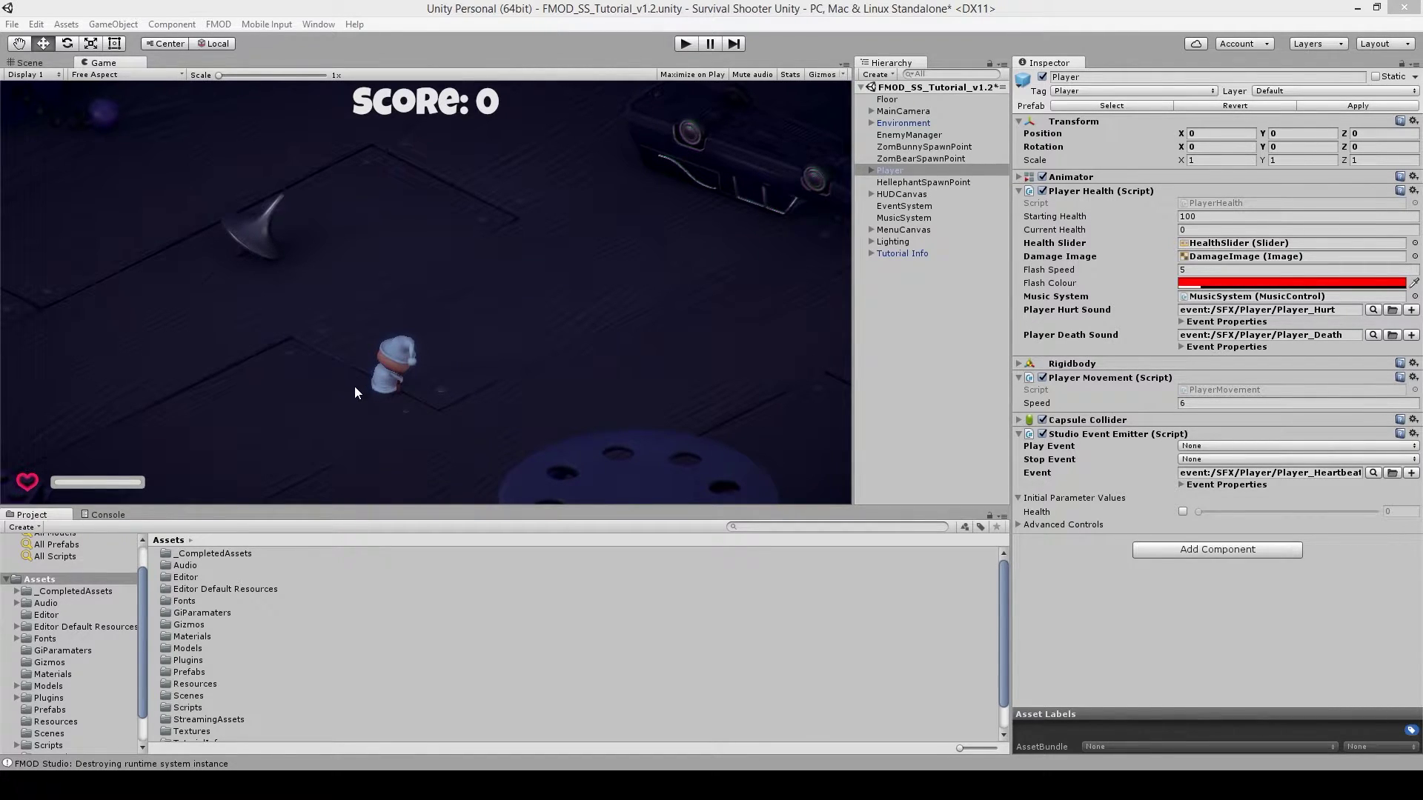
left_click(104, 46)
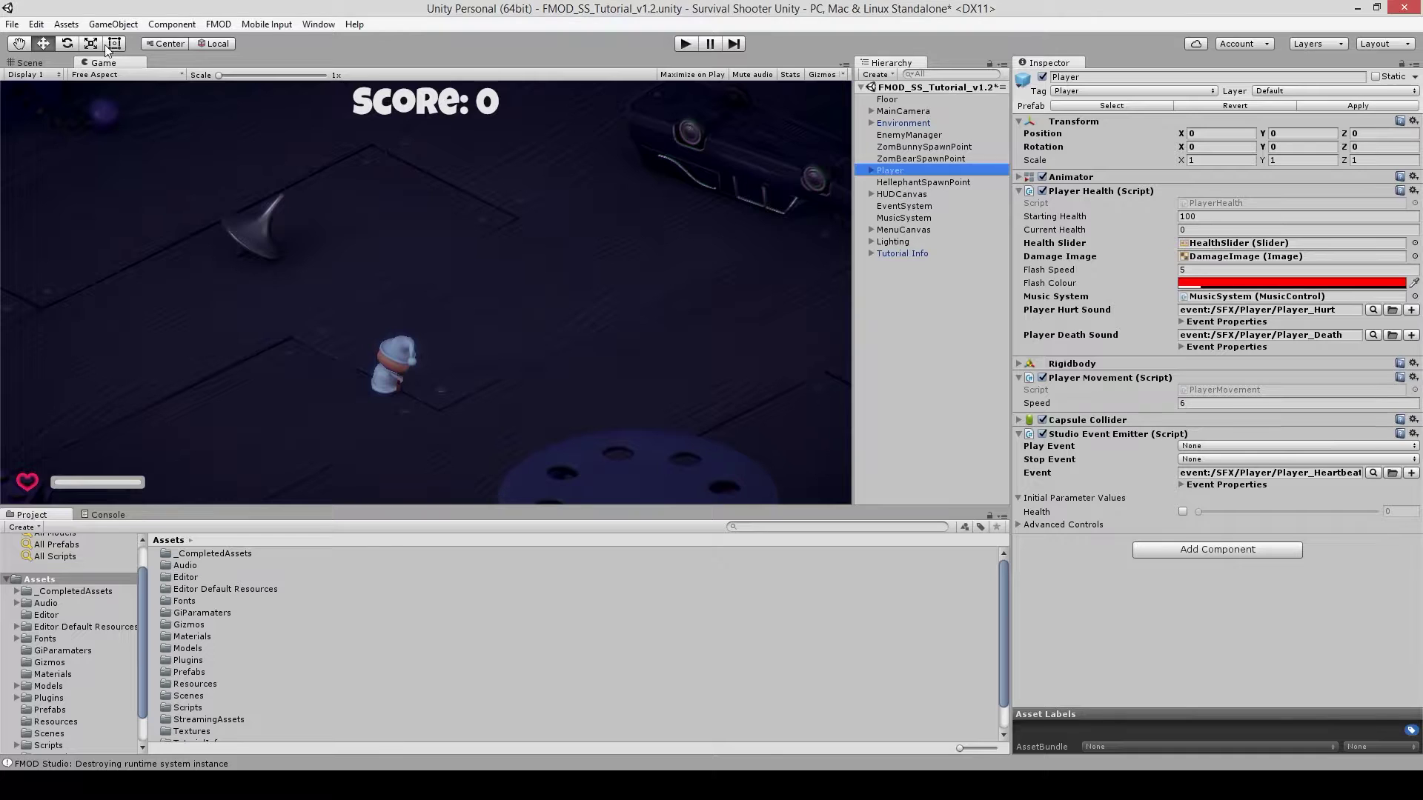
Step: Expand MainCamera in the Scene view's Hierarchy and select its AudioListener child object
left_click(30, 62)
left_click(897, 111)
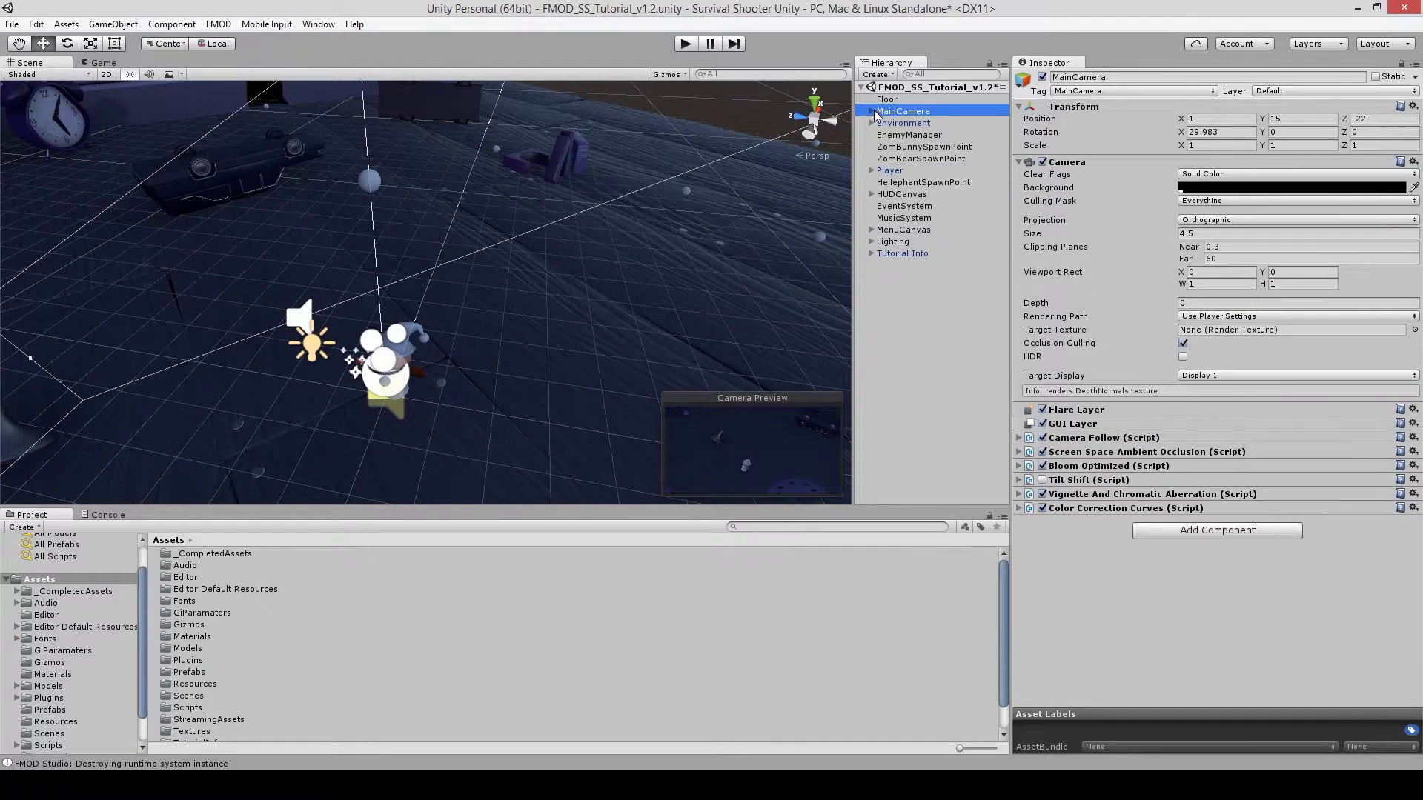
left_click(872, 111)
left_click(899, 124)
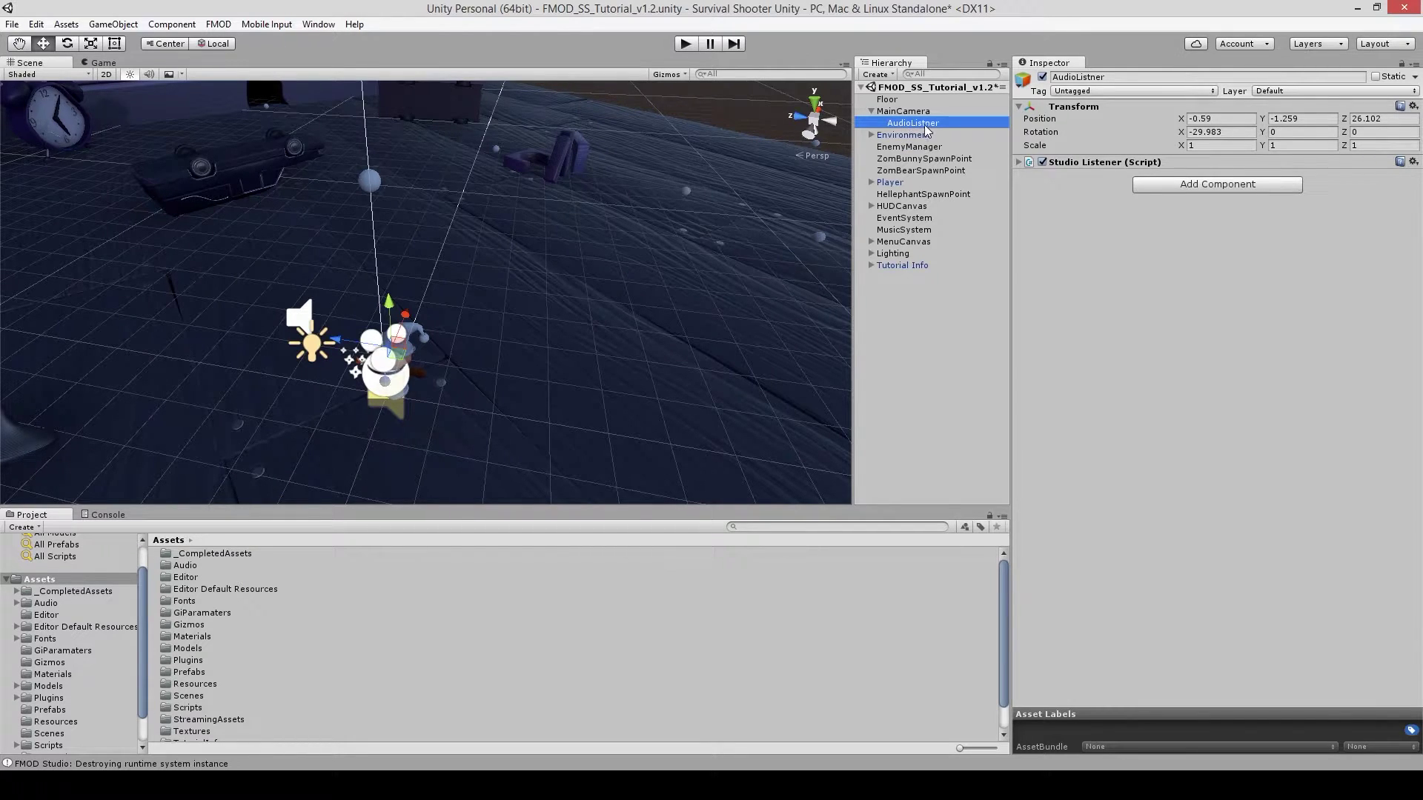
Step: Return to the Game view and enter play mode, reaching the title menu with the FMOD debug overlay
left_click_drag(484, 369, 557, 343)
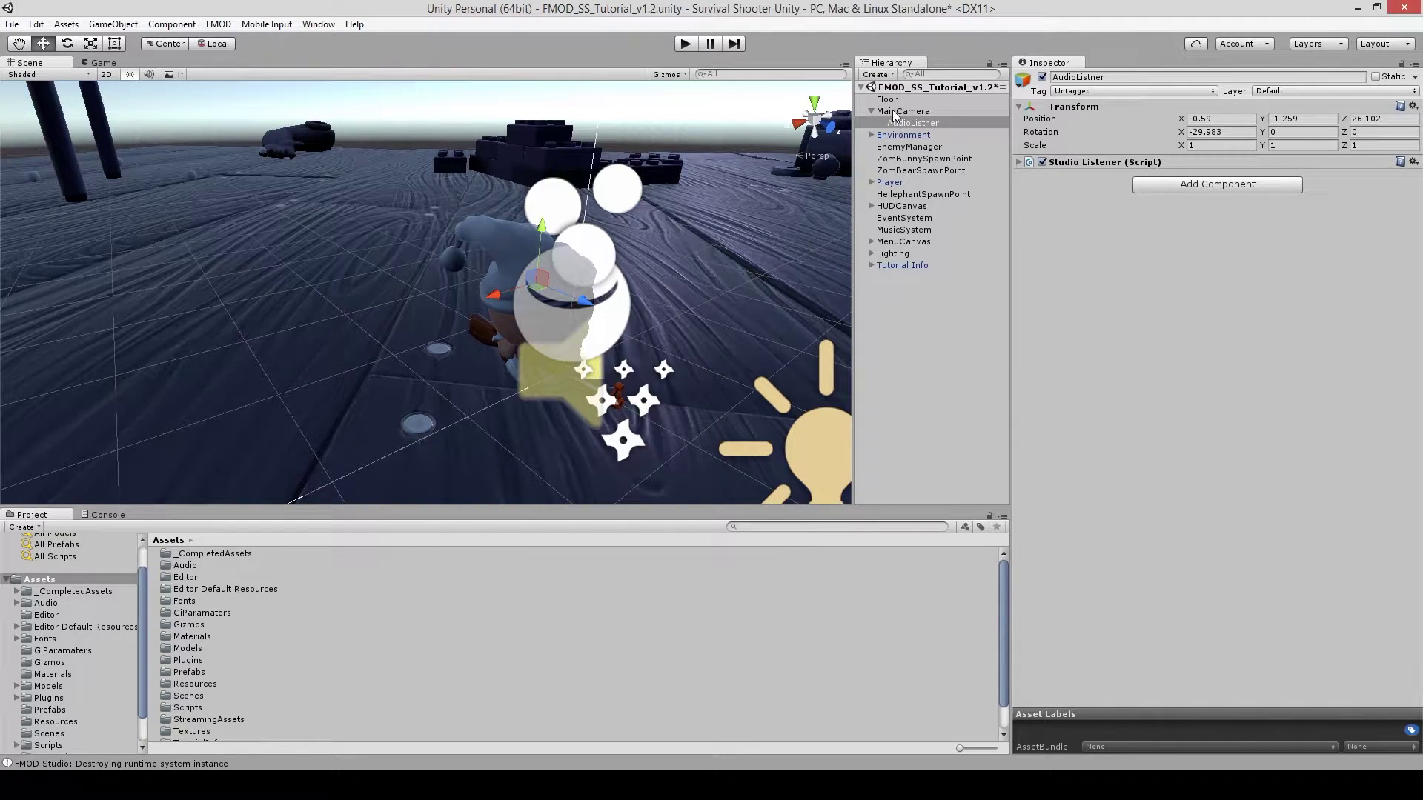
left_click(103, 62)
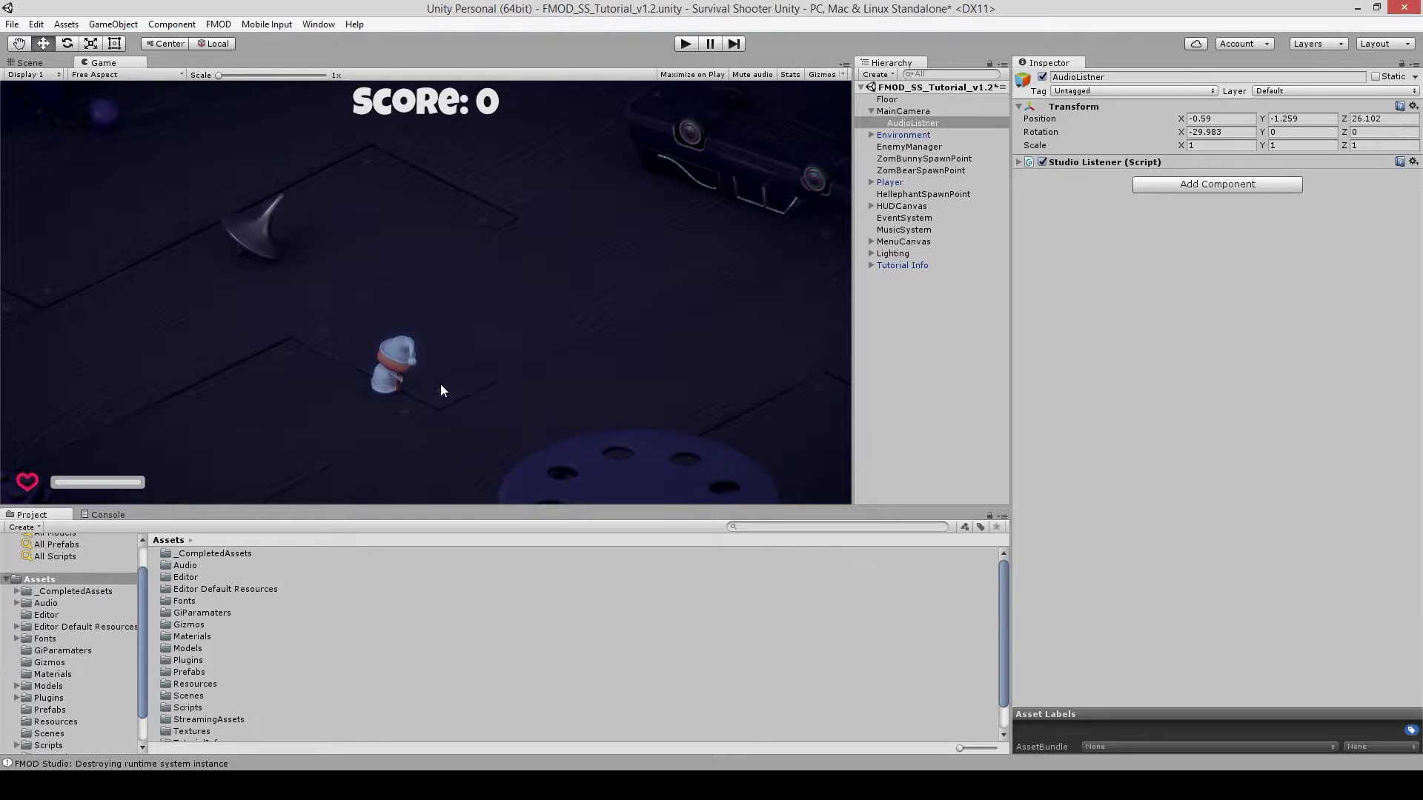
left_click(685, 45)
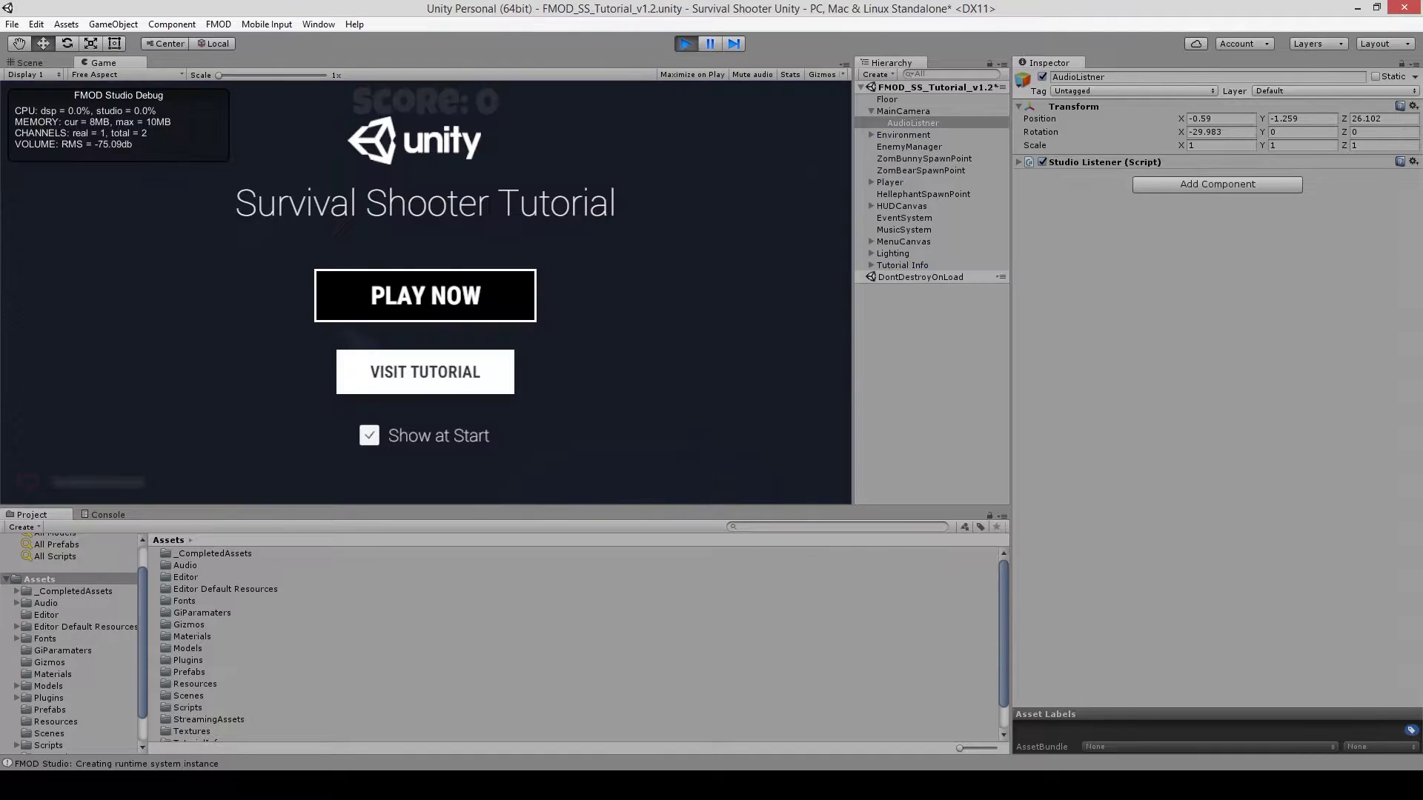
left_click(420, 289)
key("a")
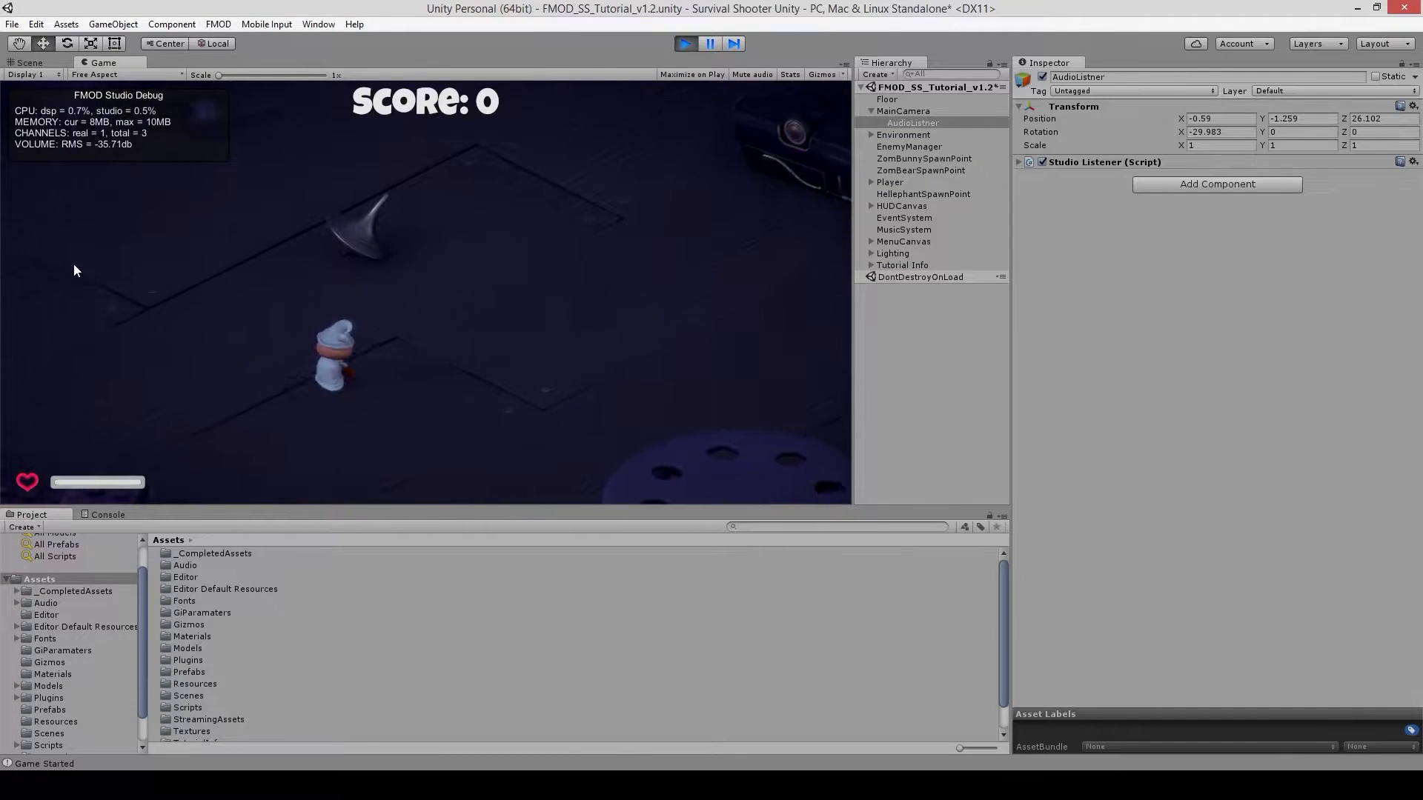
key("w")
key("w")
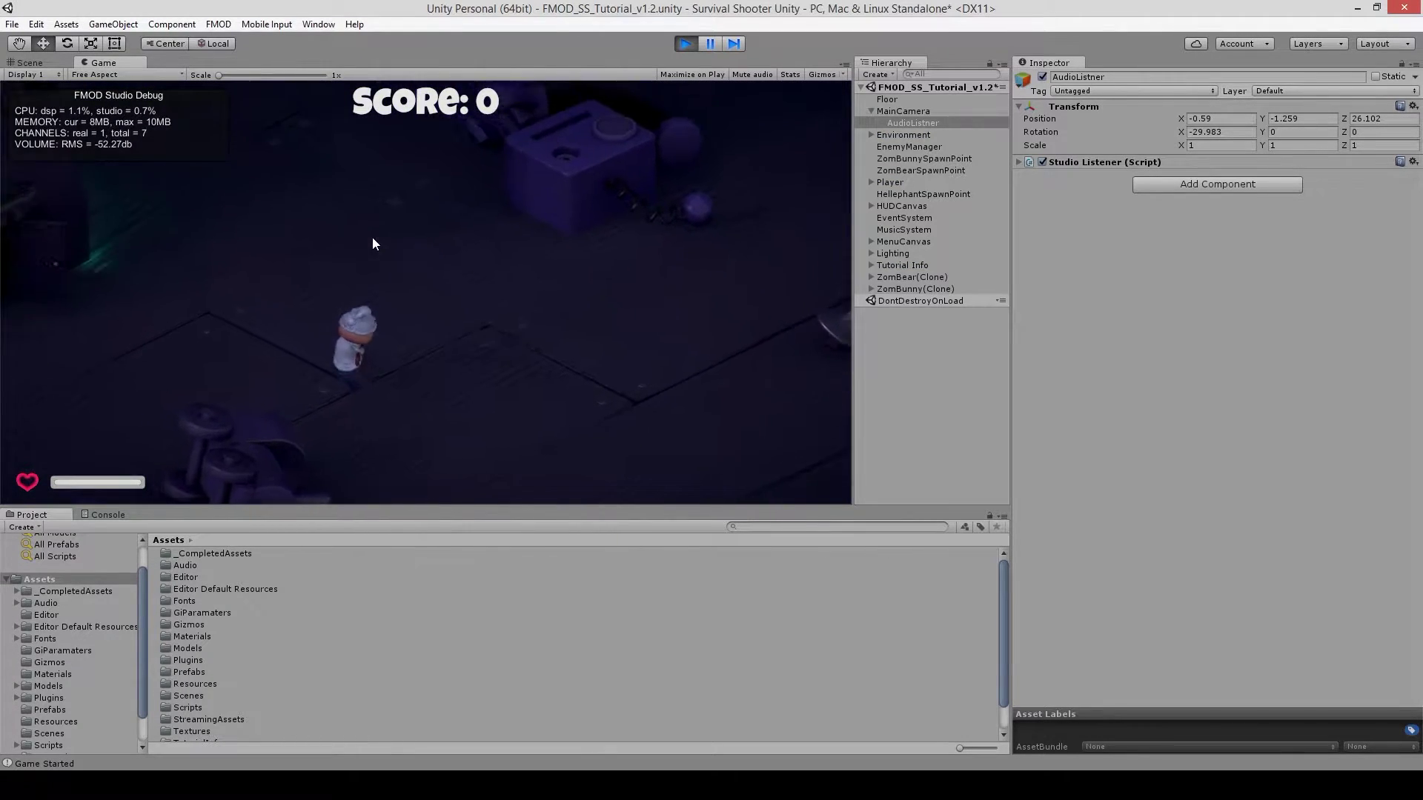
key("a")
key("s")
key("a")
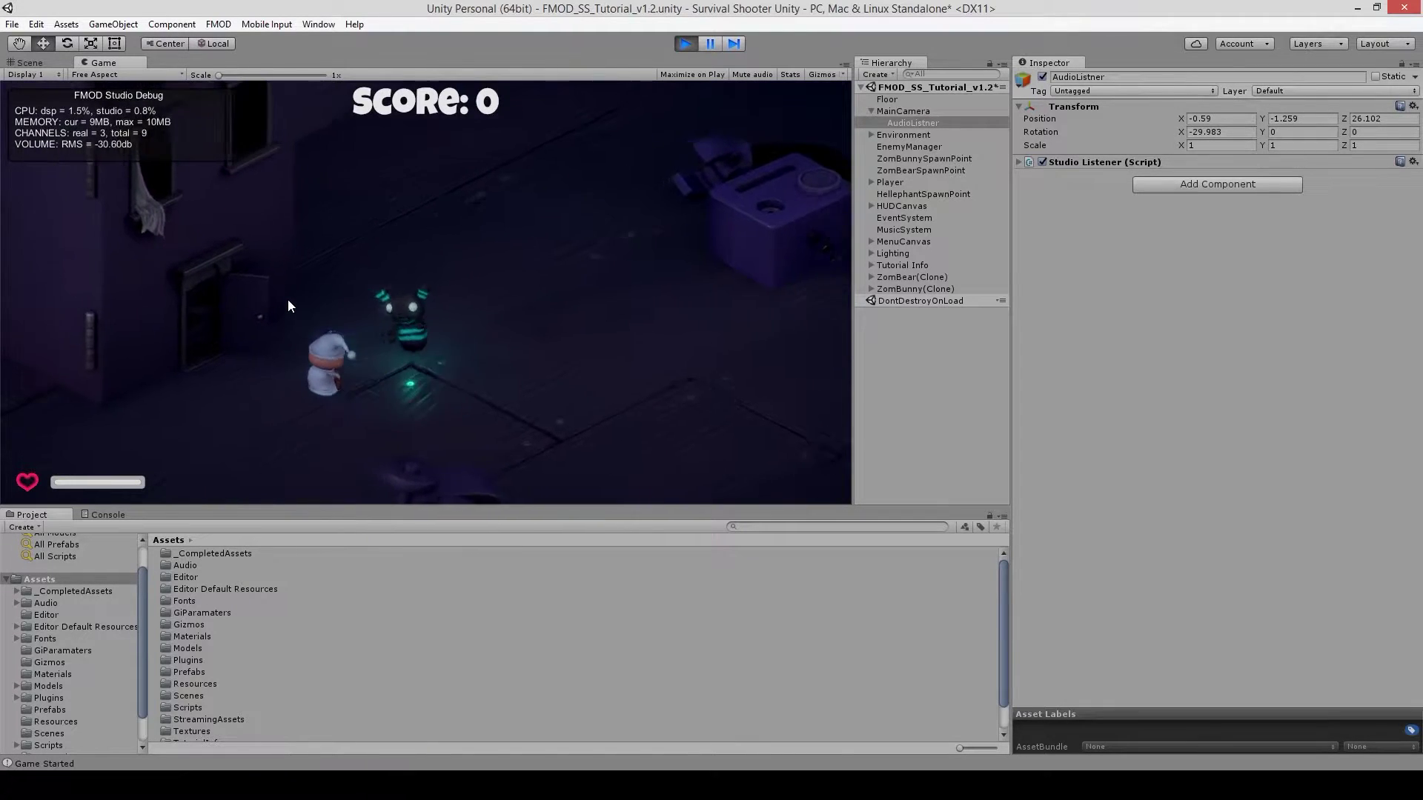
key("w")
key("d")
key("s")
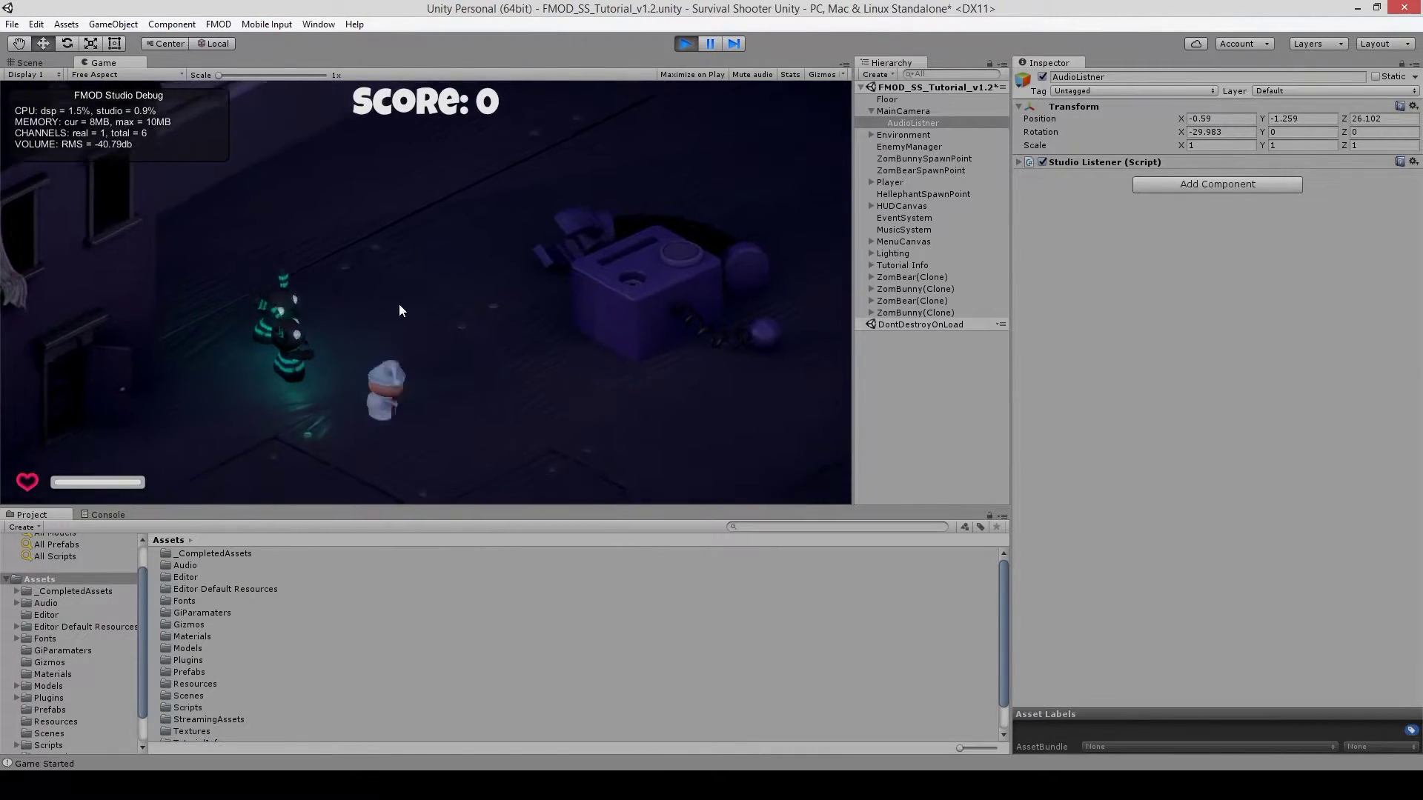
key("s")
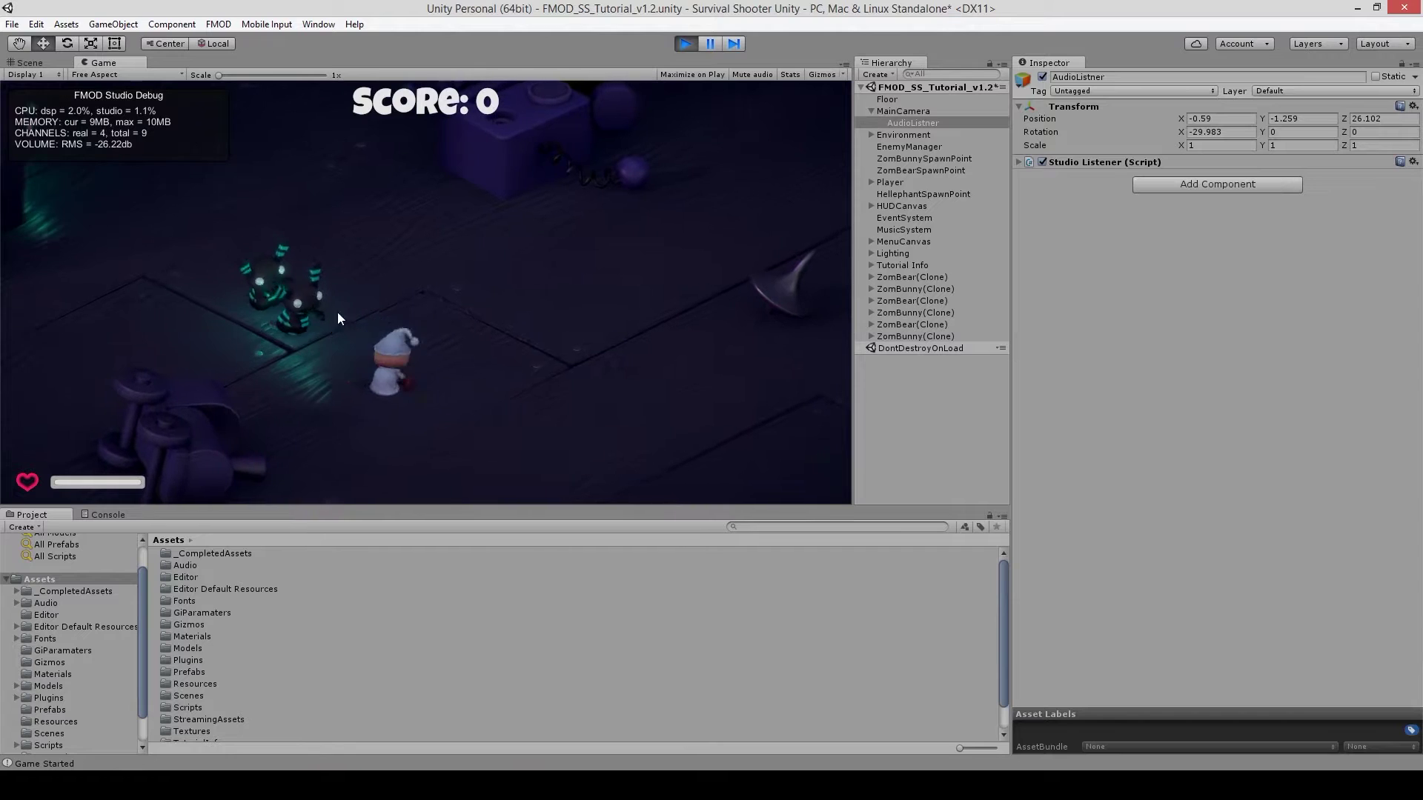
key("a")
key("w")
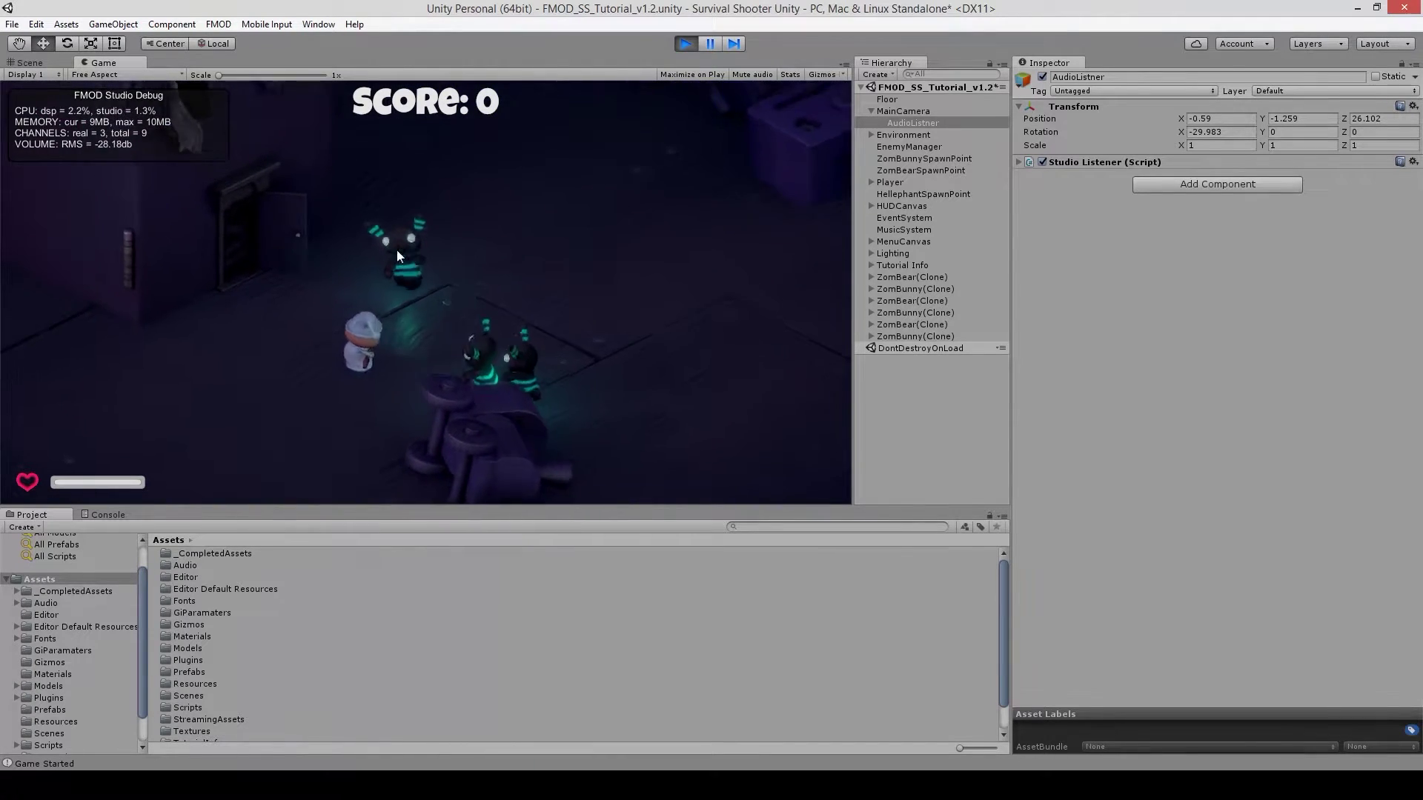
key("d")
key("w")
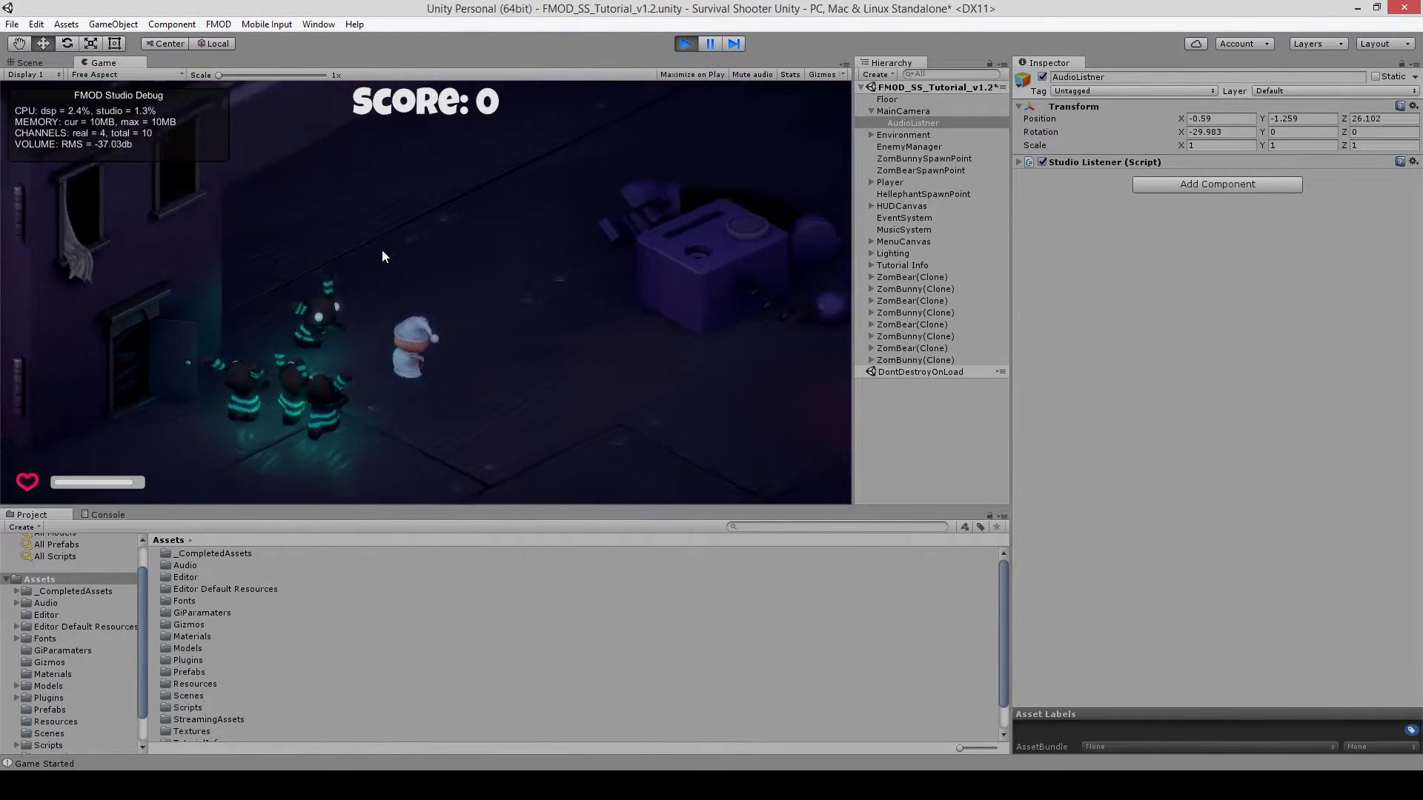
key("s")
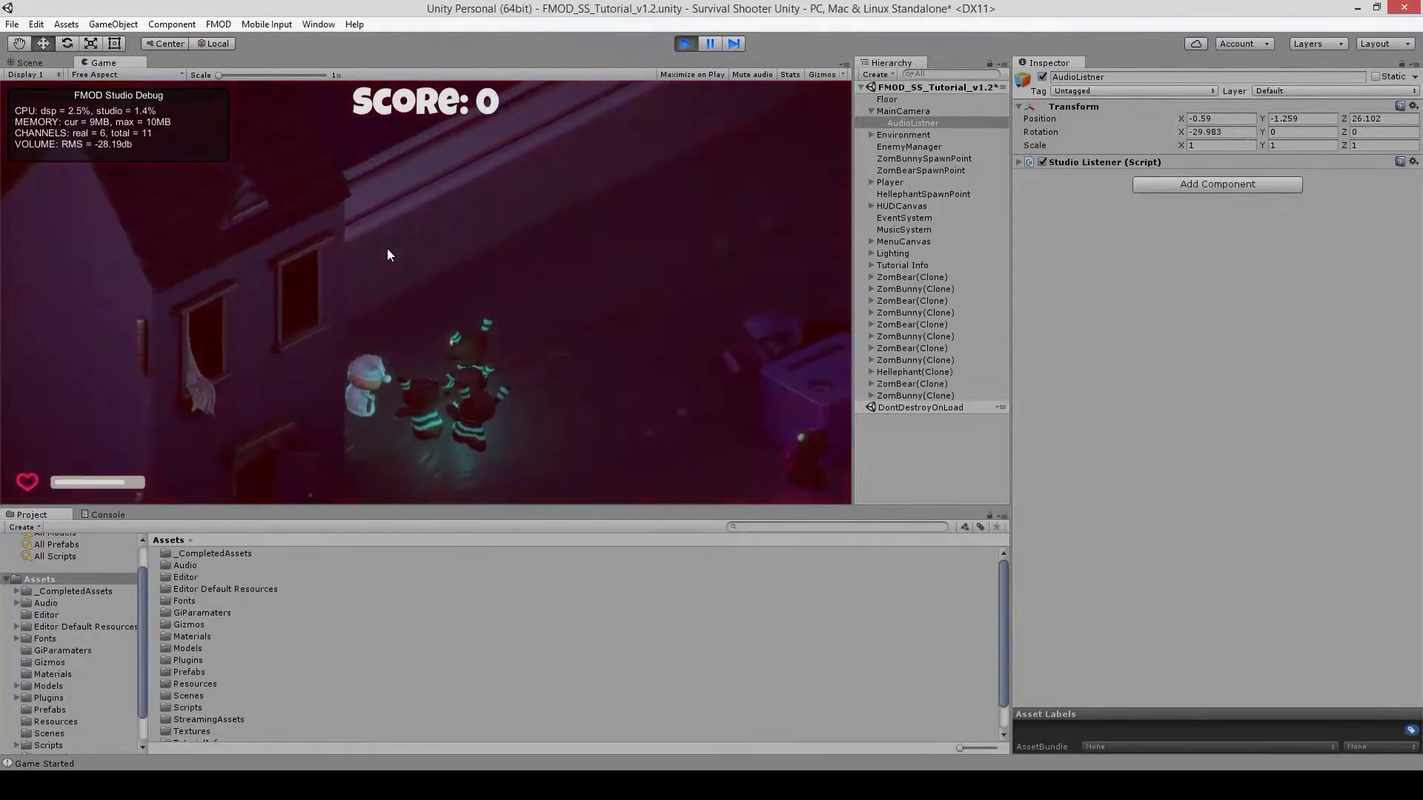
key("d")
left_click(682, 45)
left_click(683, 44)
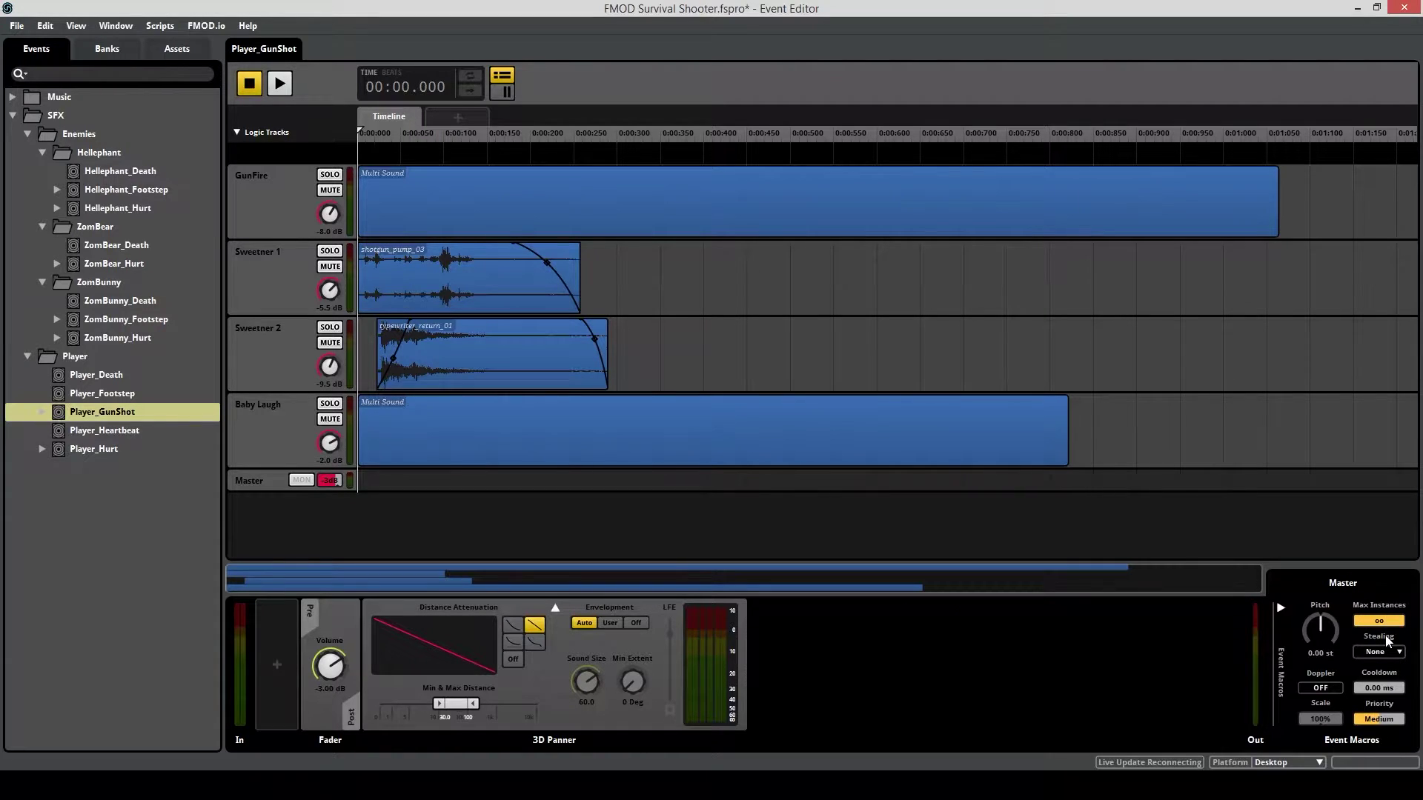
Step: Lower Player_GunShot's Max Instances from ∞ to 5 and move the playhead to about 1.059 seconds
mouse_move(1389, 625)
left_mouse_down()
mouse_move(1389, 645)
mouse_move(1388, 621)
left_mouse_up()
left_click_drag(361, 132, 1274, 114)
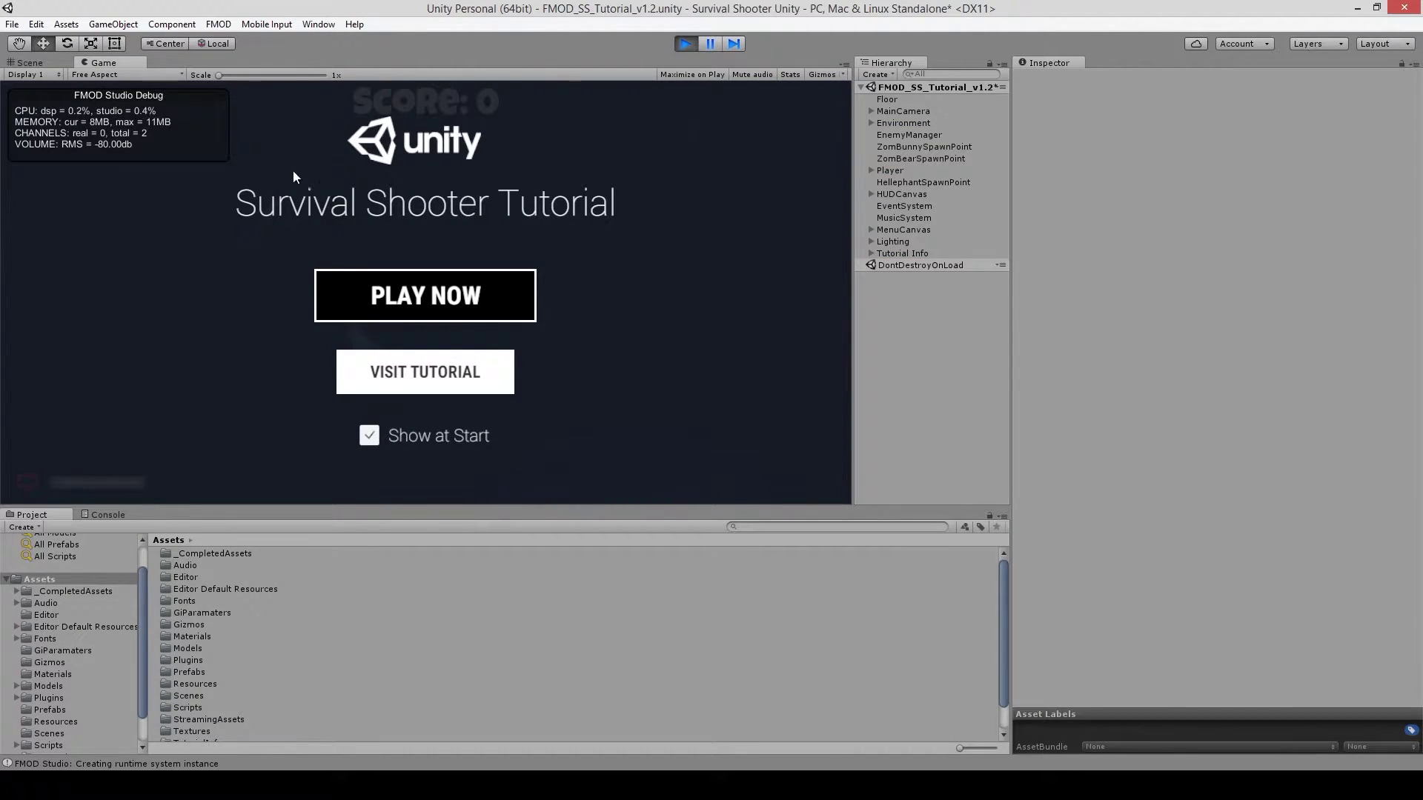
Step: Start a round from the main menu and shoot the approaching ZomBunny and other zombies while moving with WASD
left_click(499, 294)
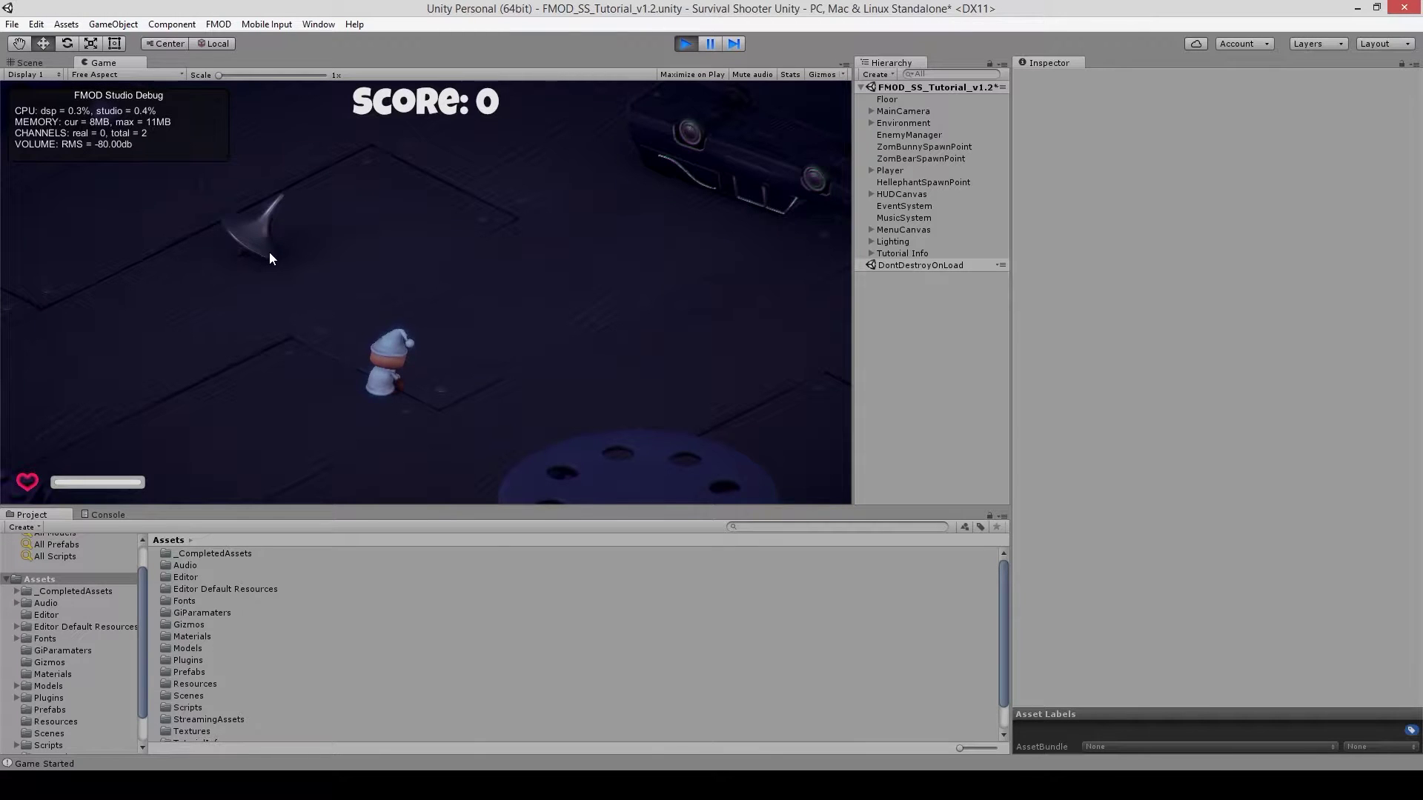
key("a")
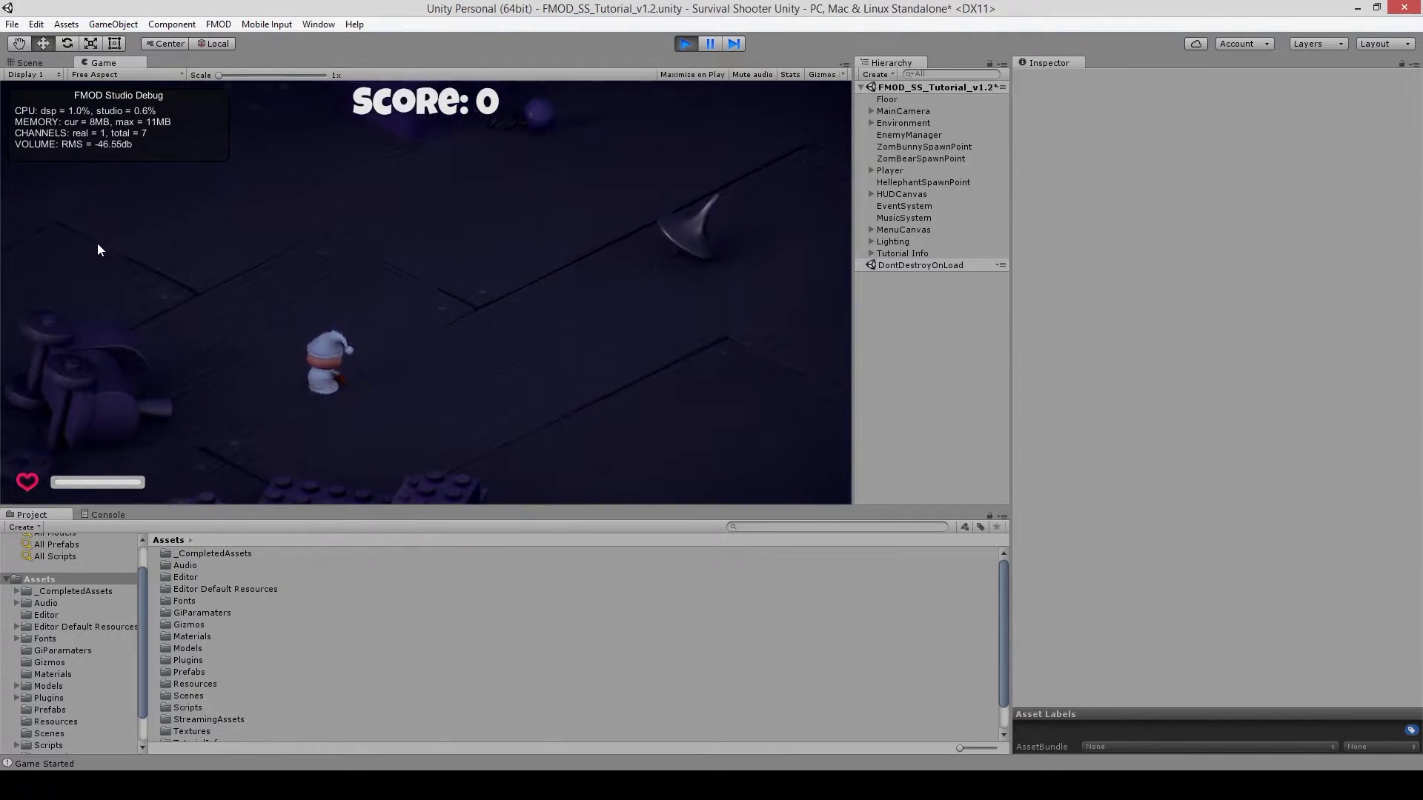
key("w")
key("d")
key("s")
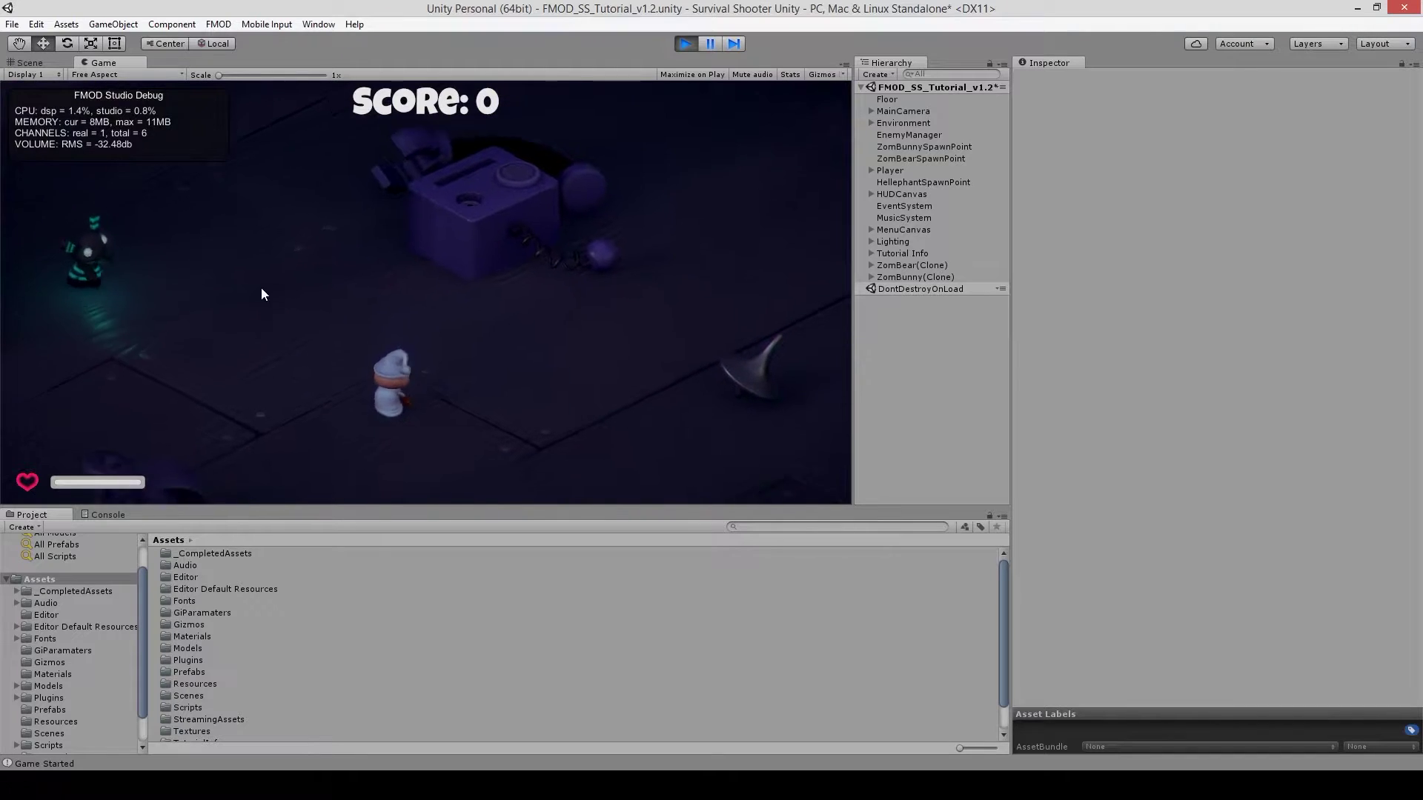
key("a")
left_click(512, 273)
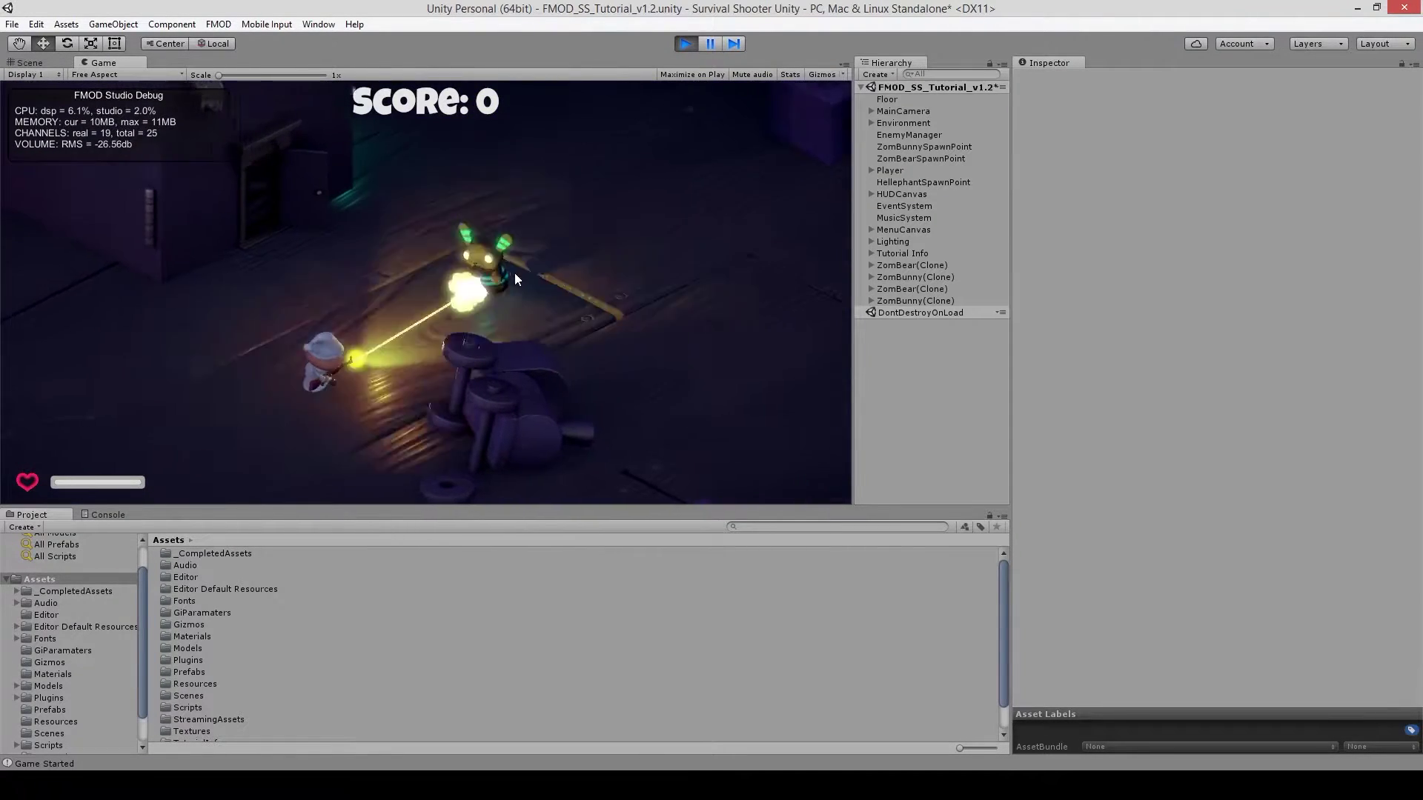
key("s")
left_click(489, 198)
key("a")
left_click(611, 199)
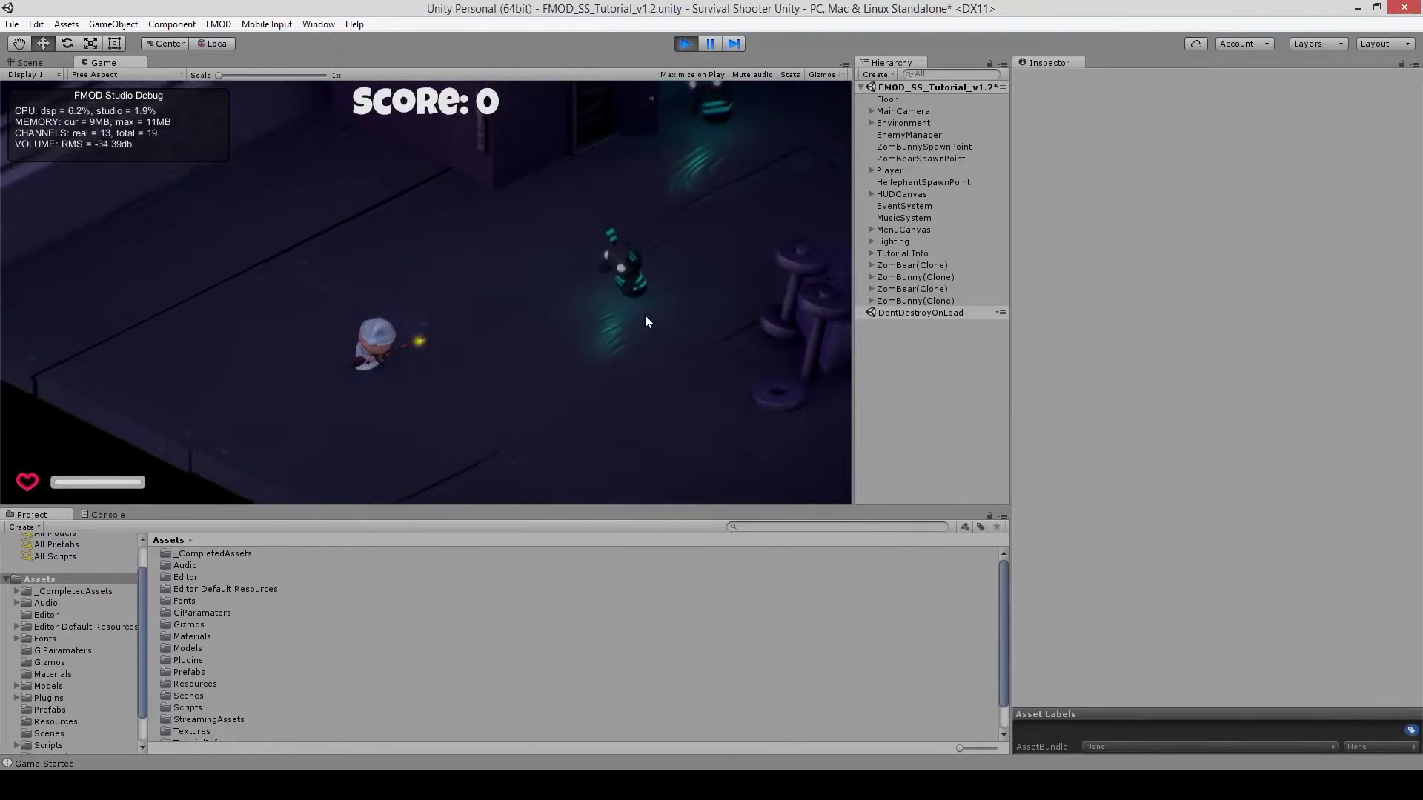
left_click(637, 305)
key("d")
left_click(533, 182)
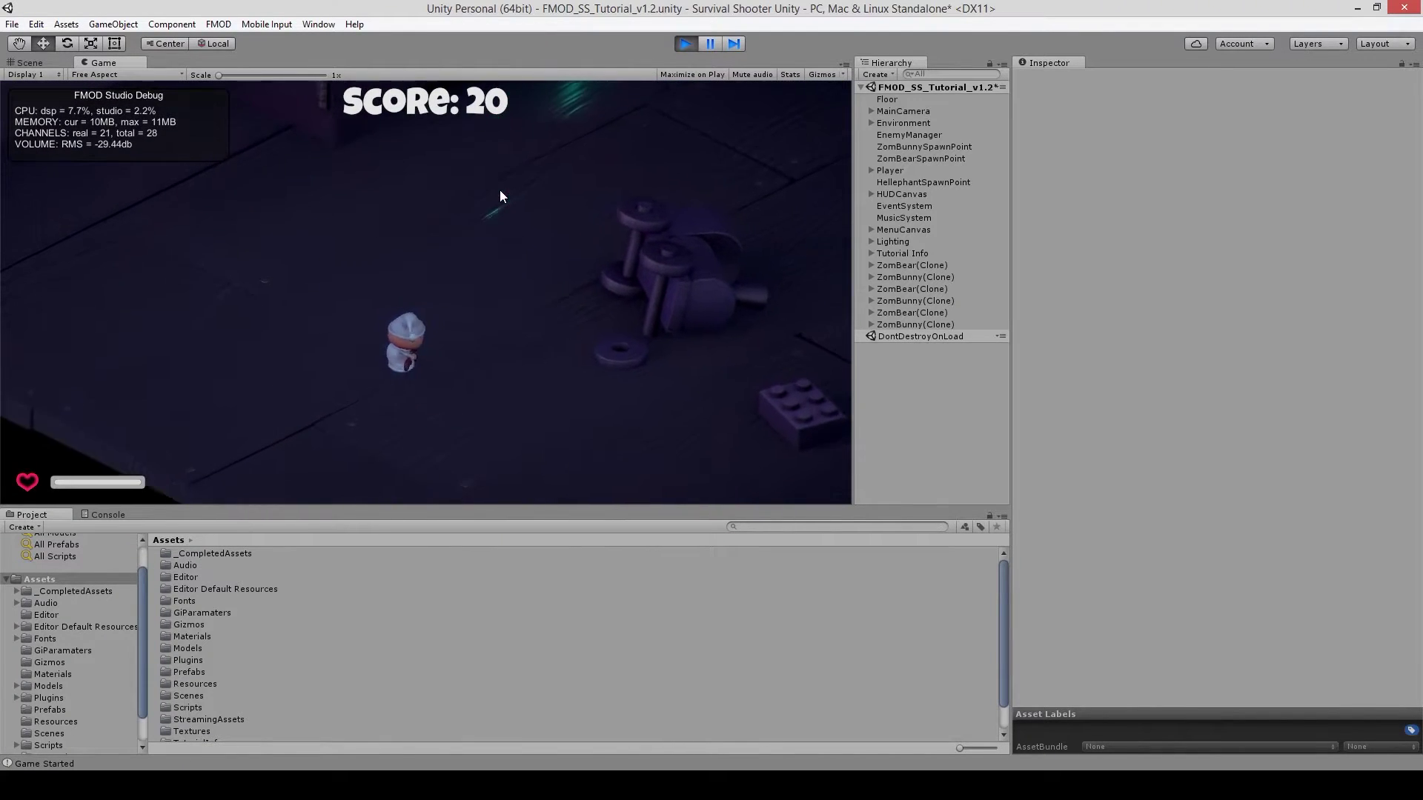
key("w")
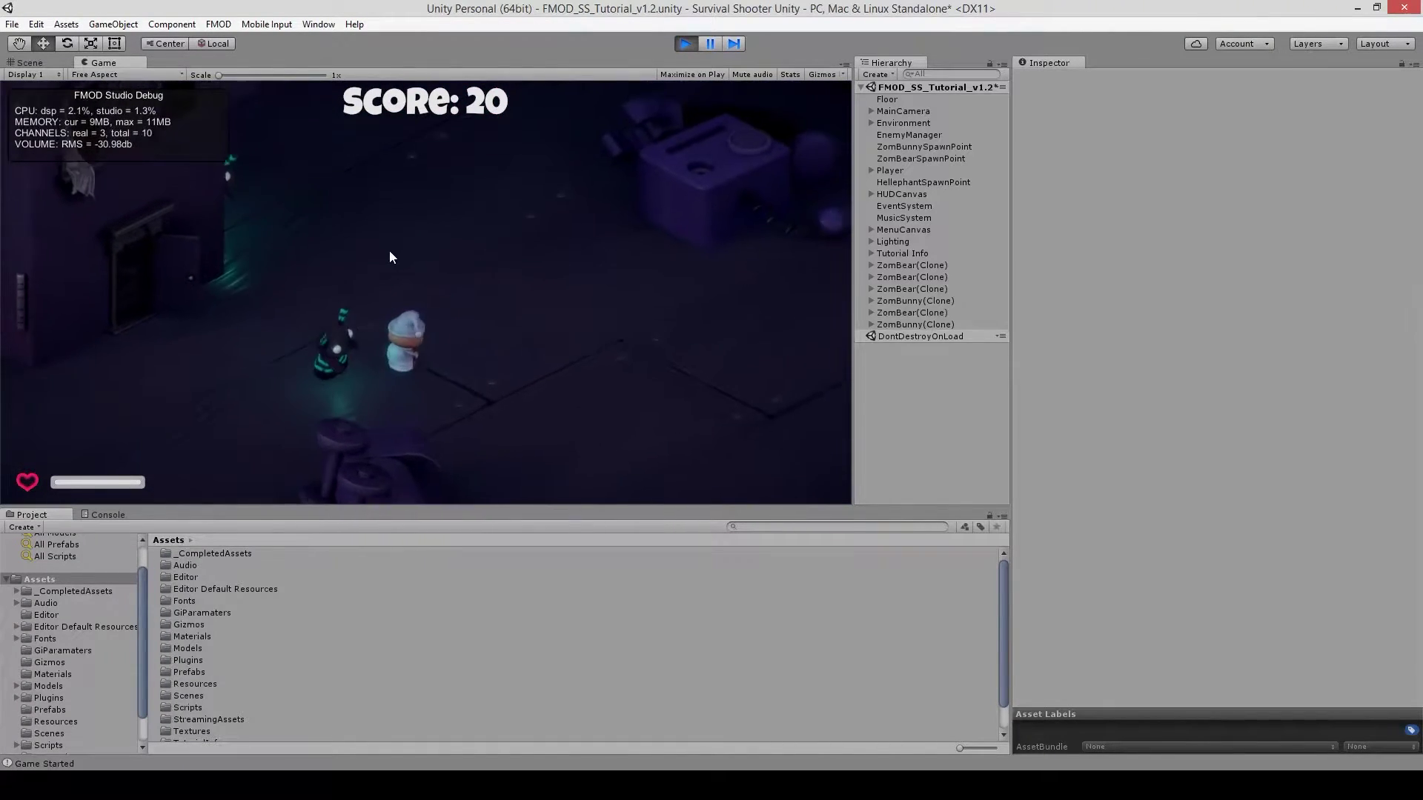
key("d")
left_click(363, 225)
key("s")
left_click(490, 264)
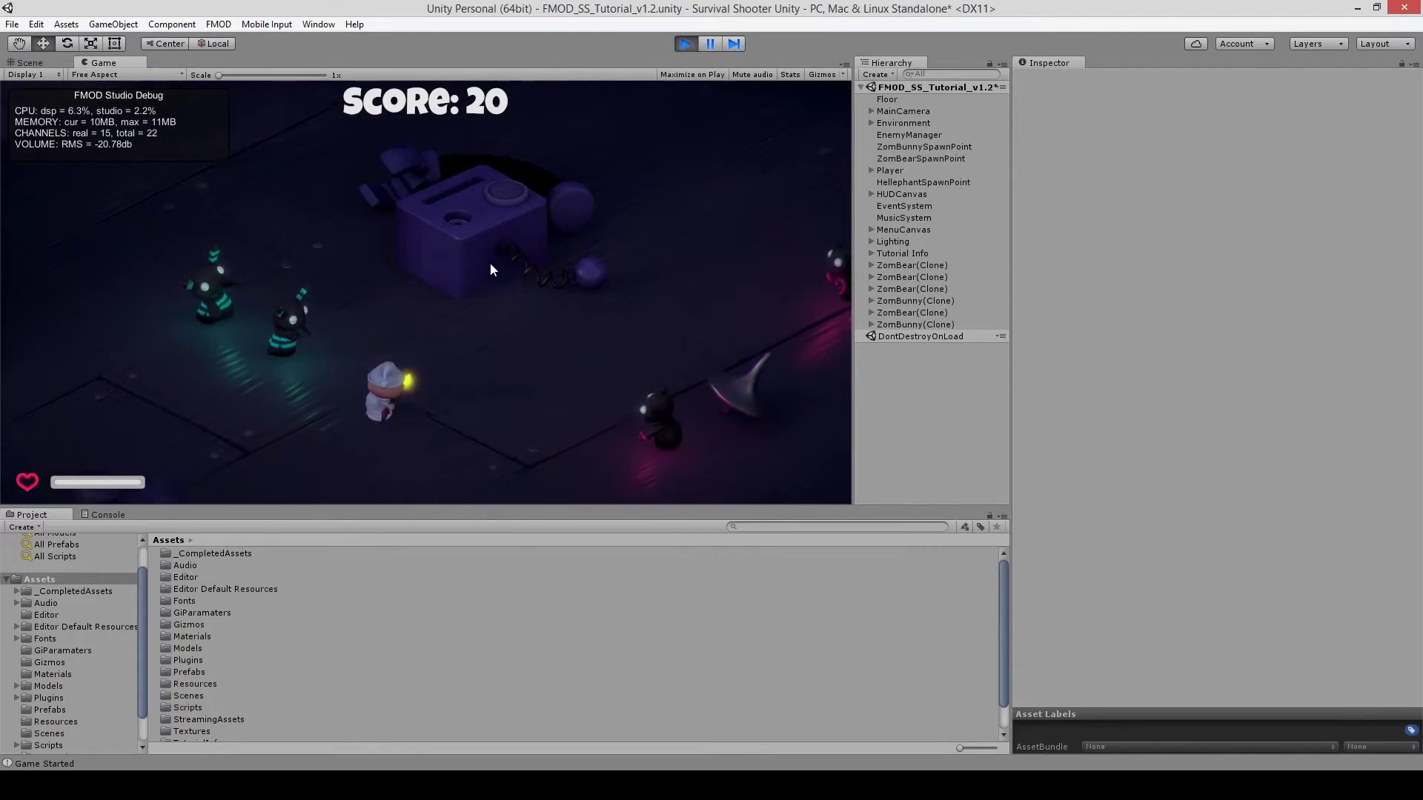
key("s")
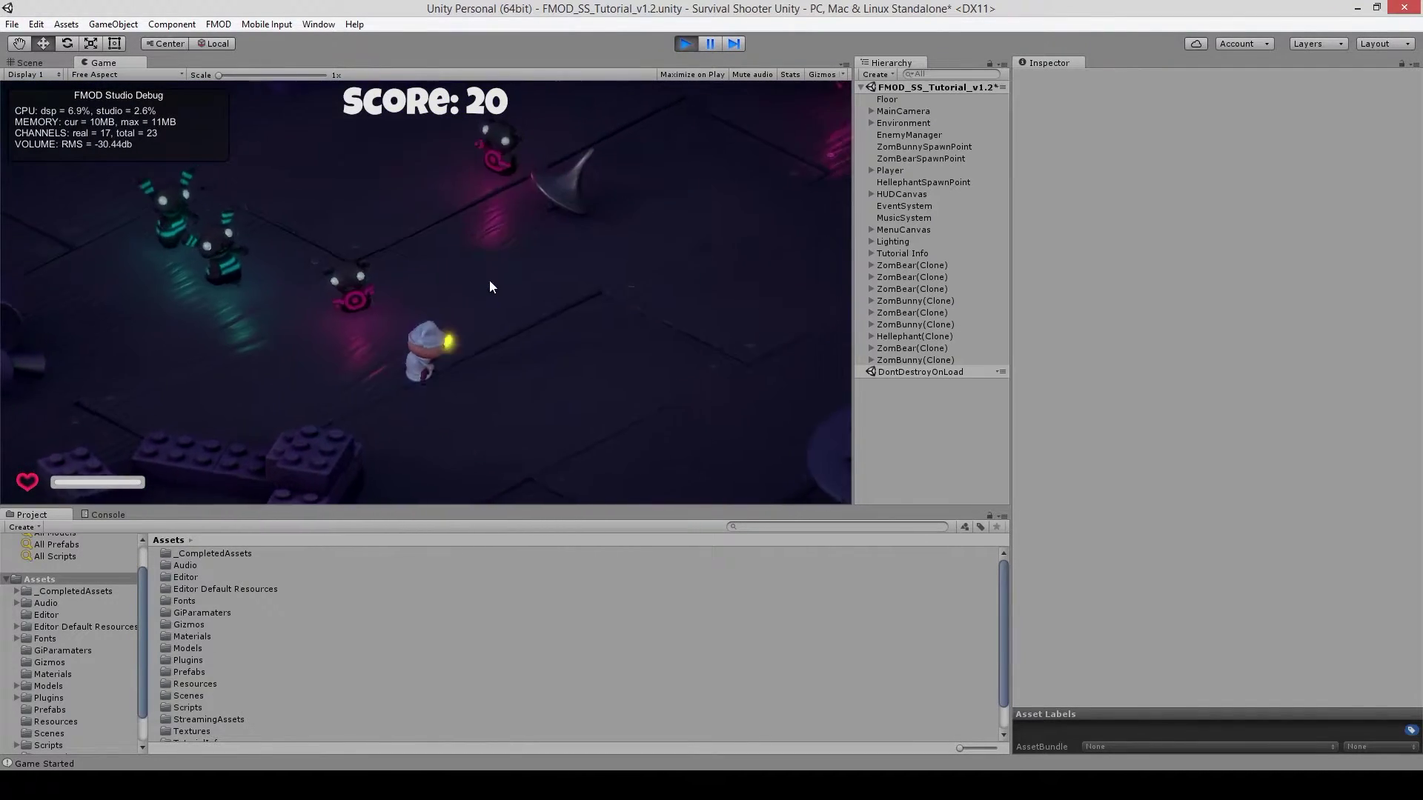
key("d")
key("s")
left_click(504, 382)
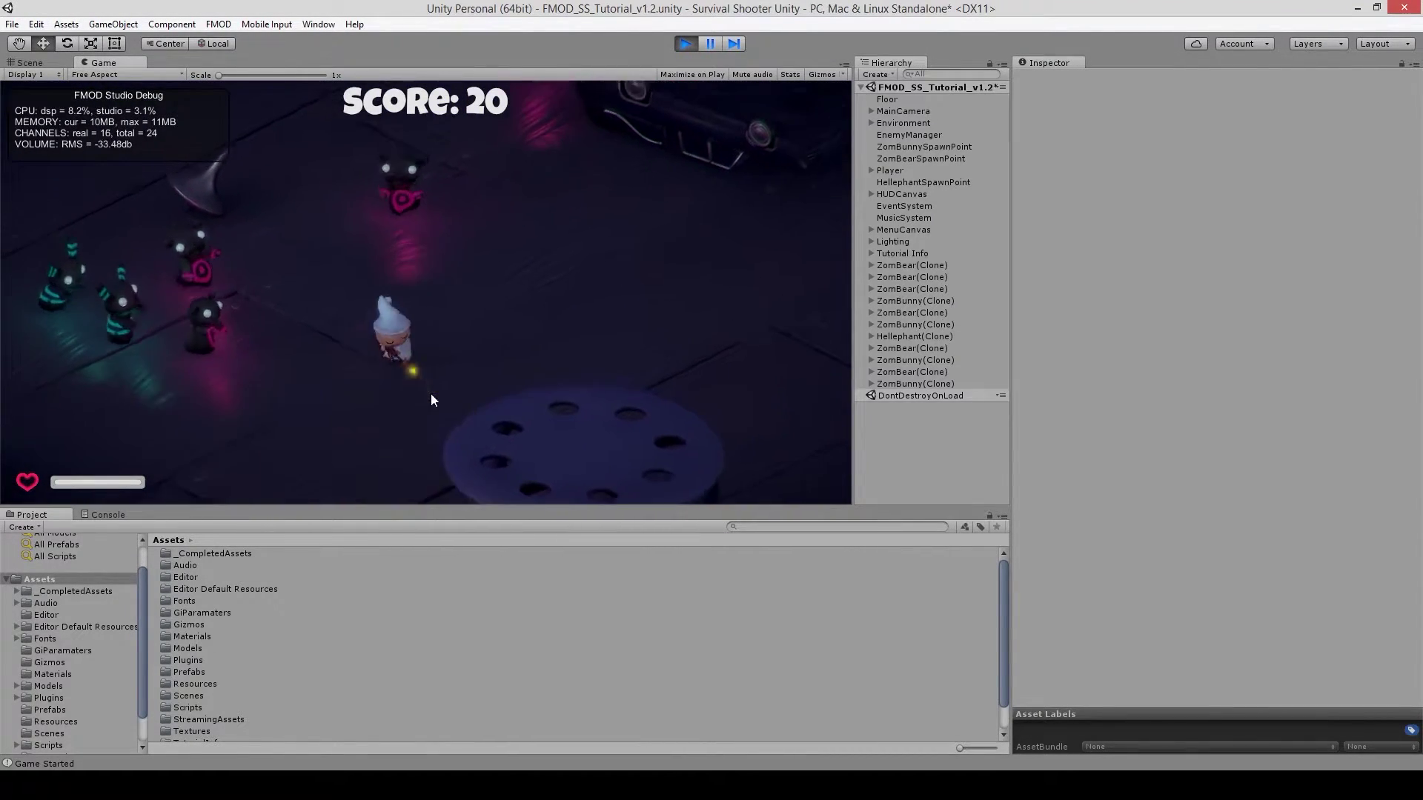
Step: Keep dodging and firing at the zombie horde until the score reaches 110, then stop the game
key("w")
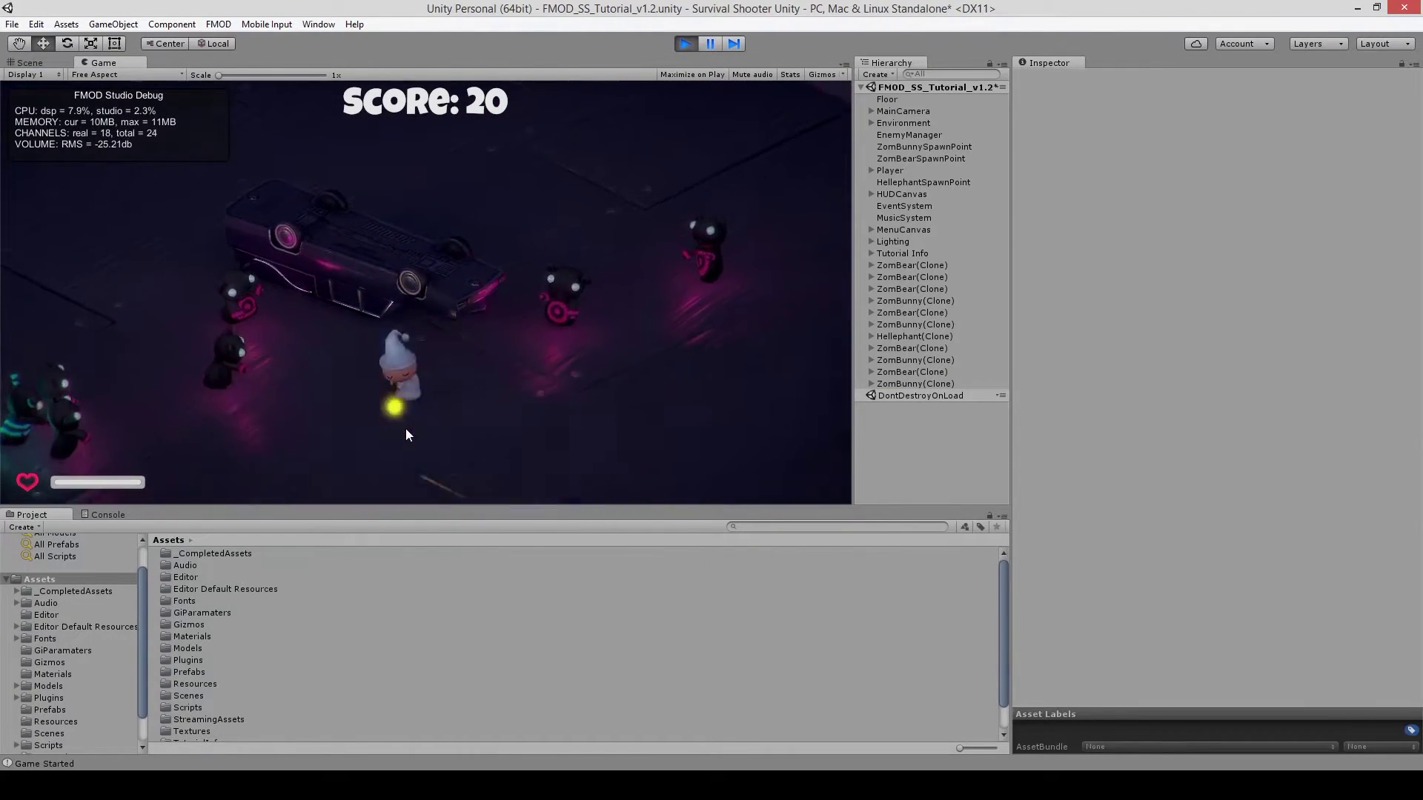
key("s")
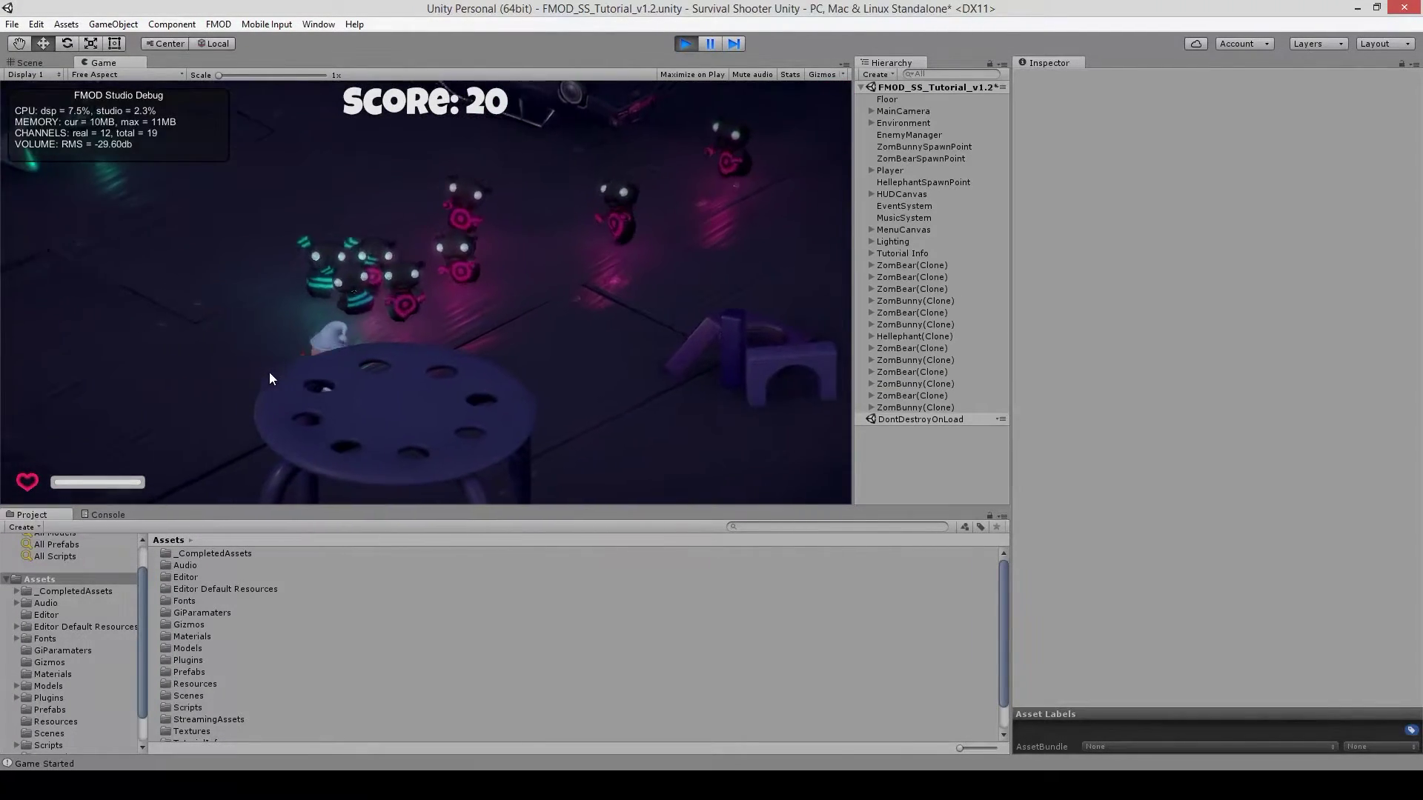
key("w")
left_click(178, 245)
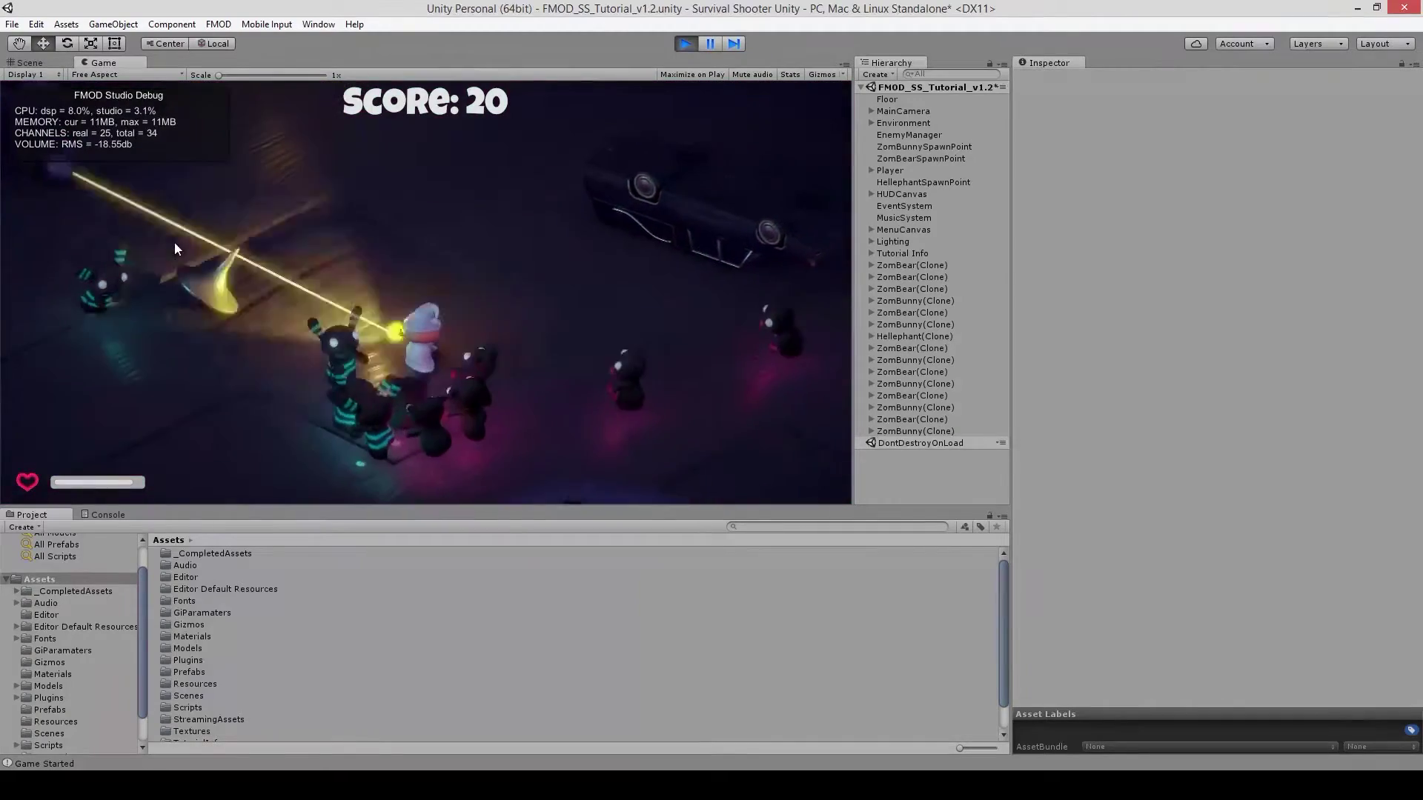
key("w")
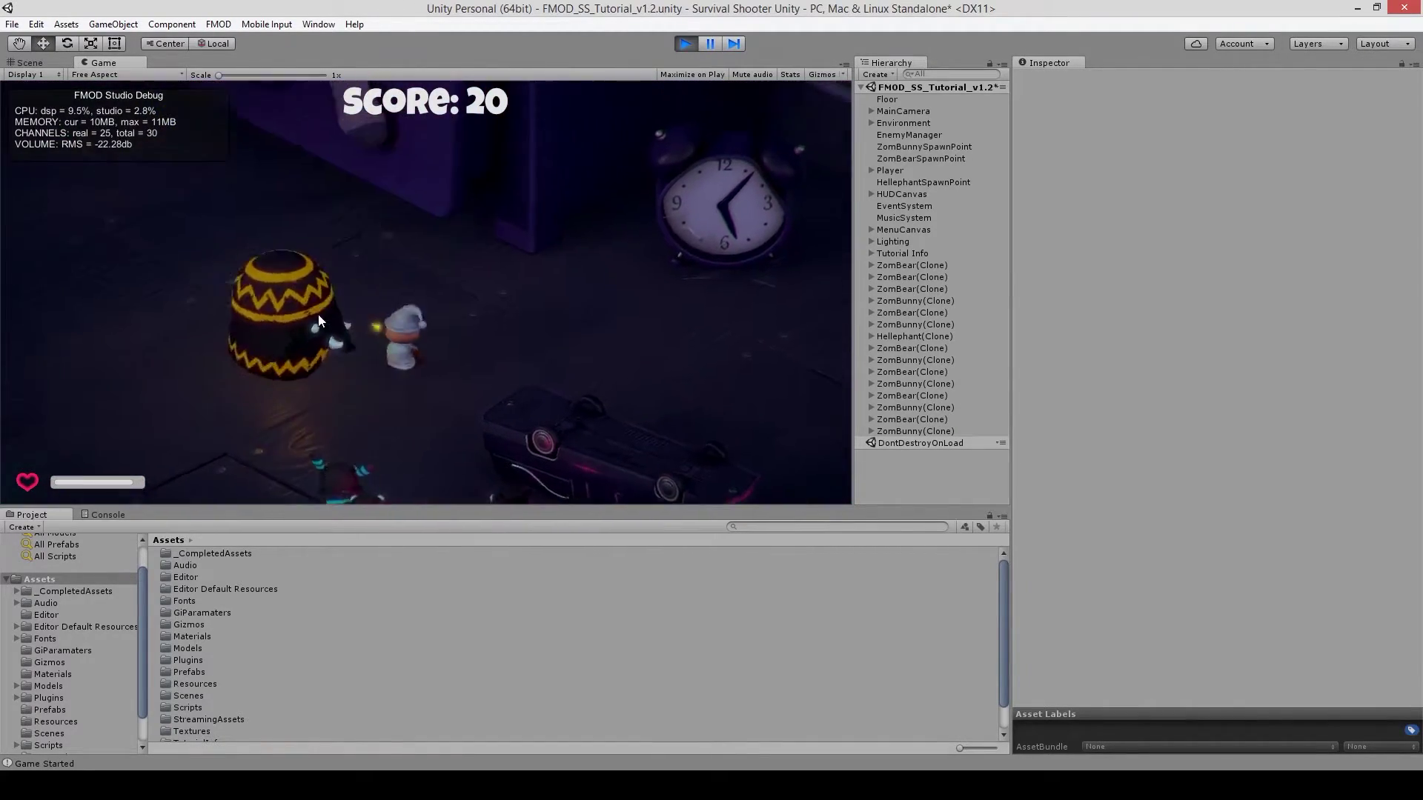
key("w")
mouse_move(318, 314)
left_mouse_down()
mouse_move(186, 275)
mouse_move(95, 367)
mouse_move(229, 331)
mouse_move(265, 370)
left_mouse_up()
key("a")
key("s")
key("s")
key("d")
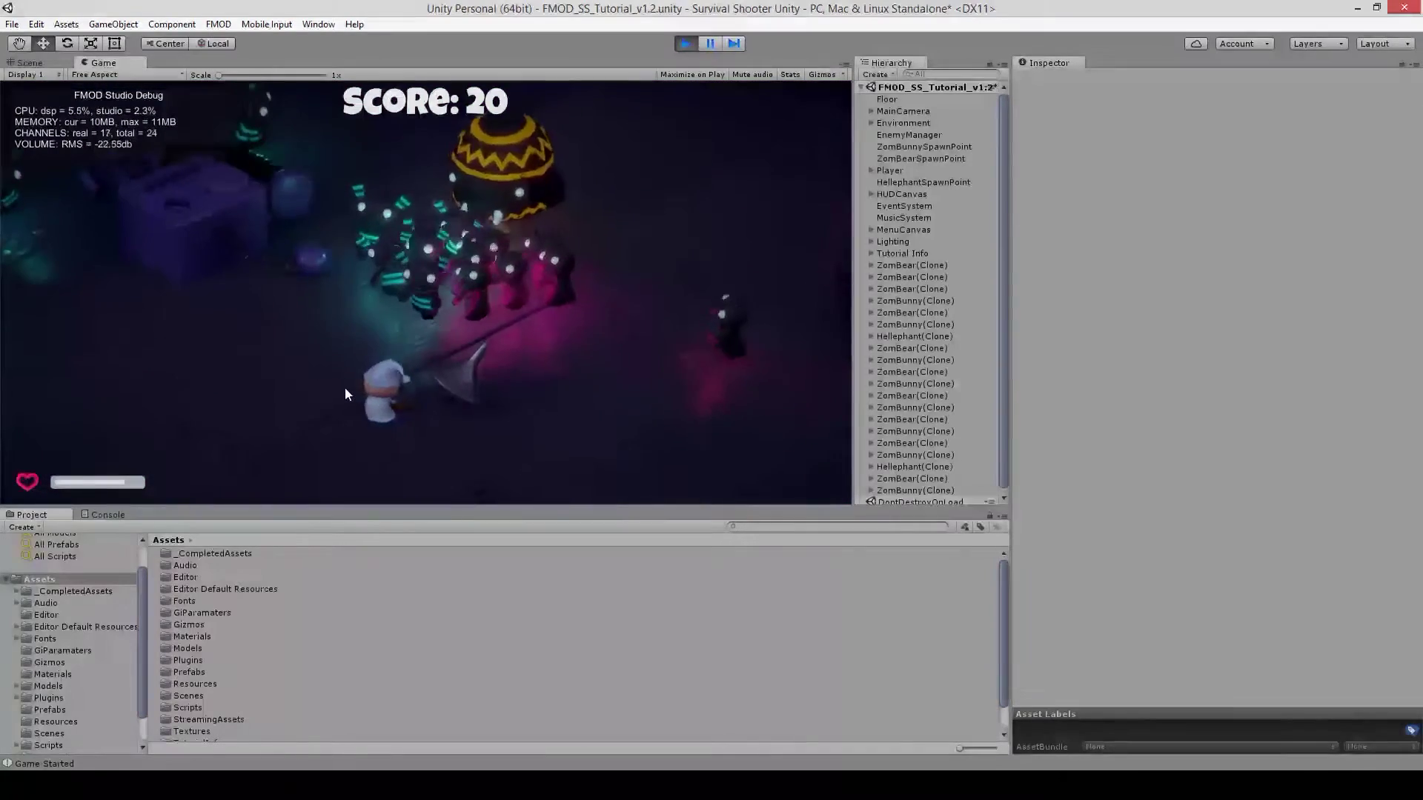
key("a")
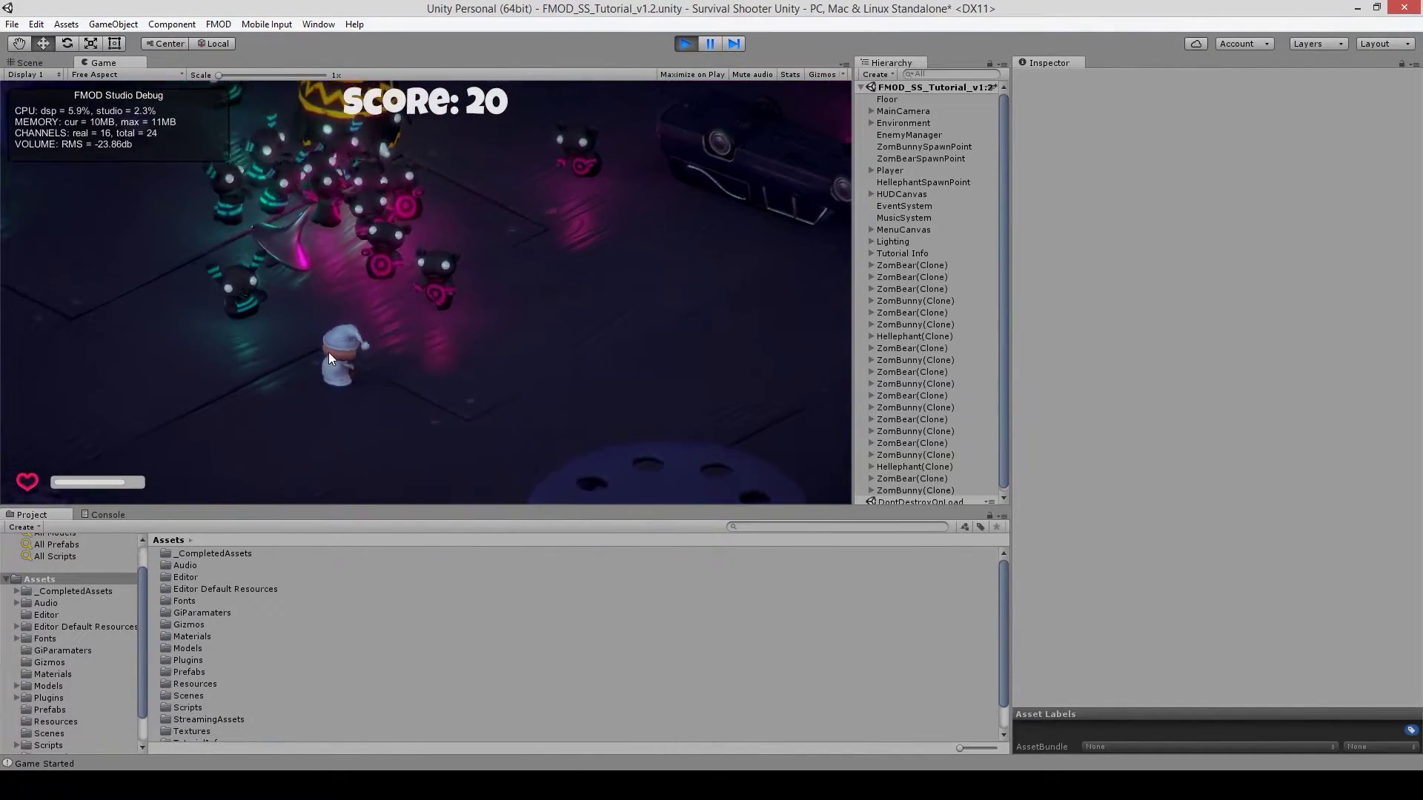
key("d")
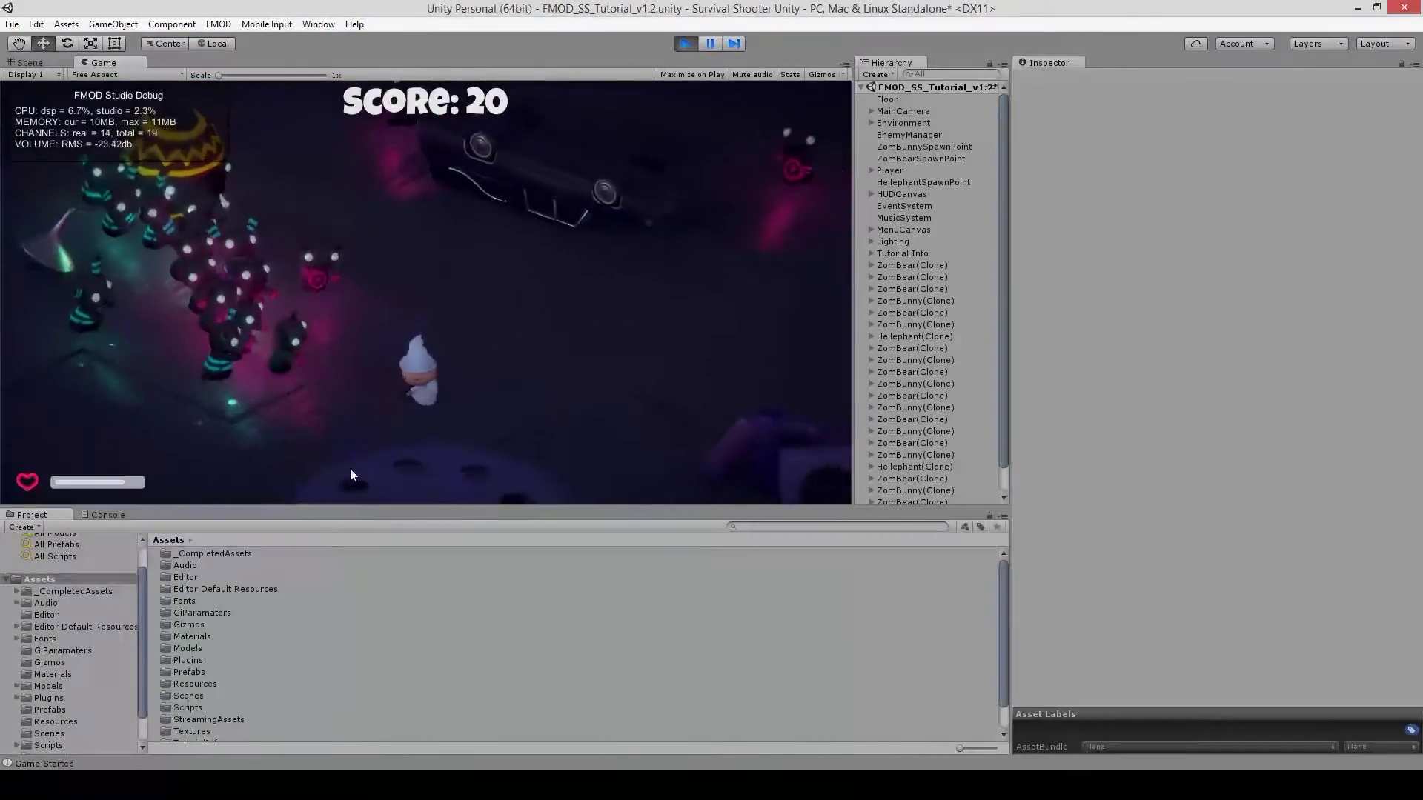
key("a")
key("s")
key("a")
left_click_drag(309, 389, 292, 348)
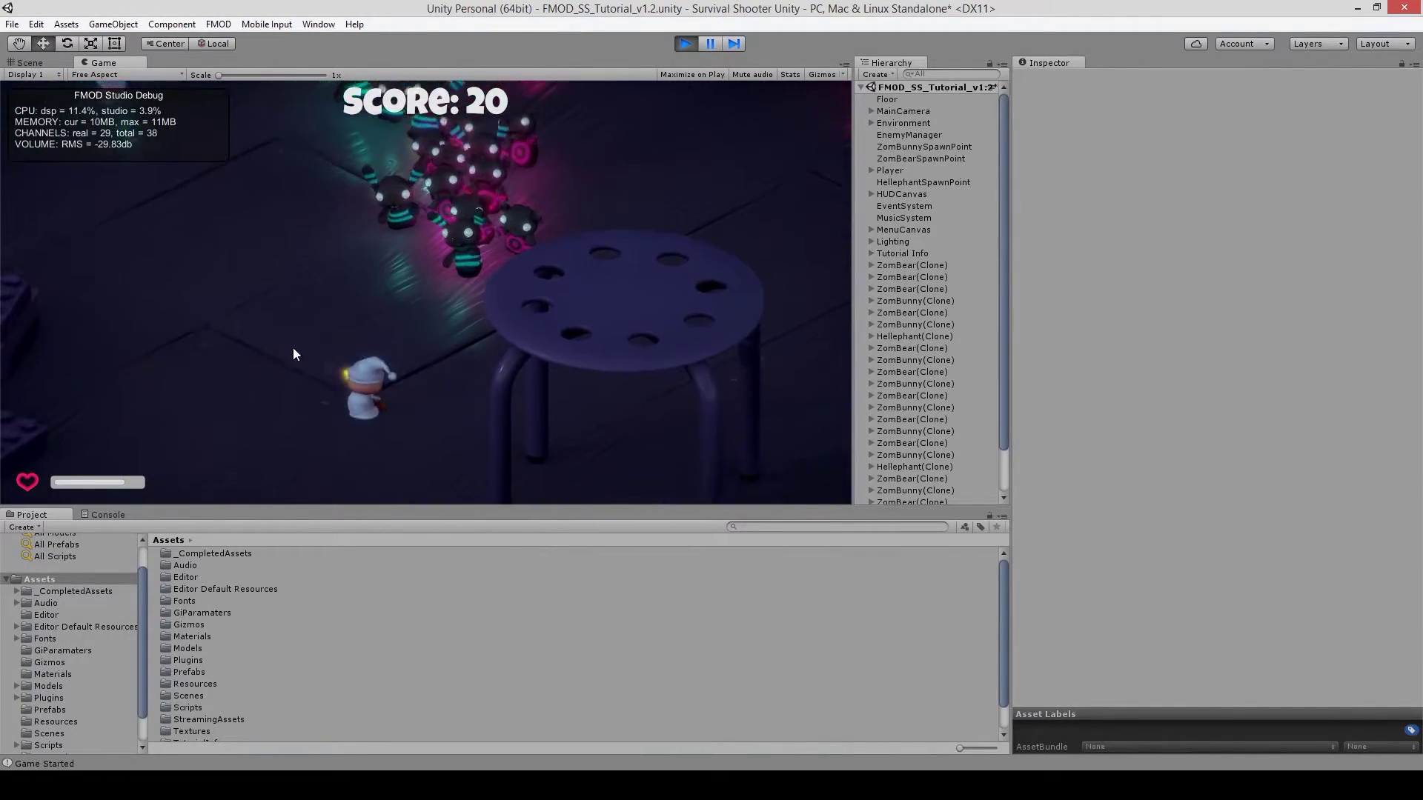
key("s")
left_click(425, 226)
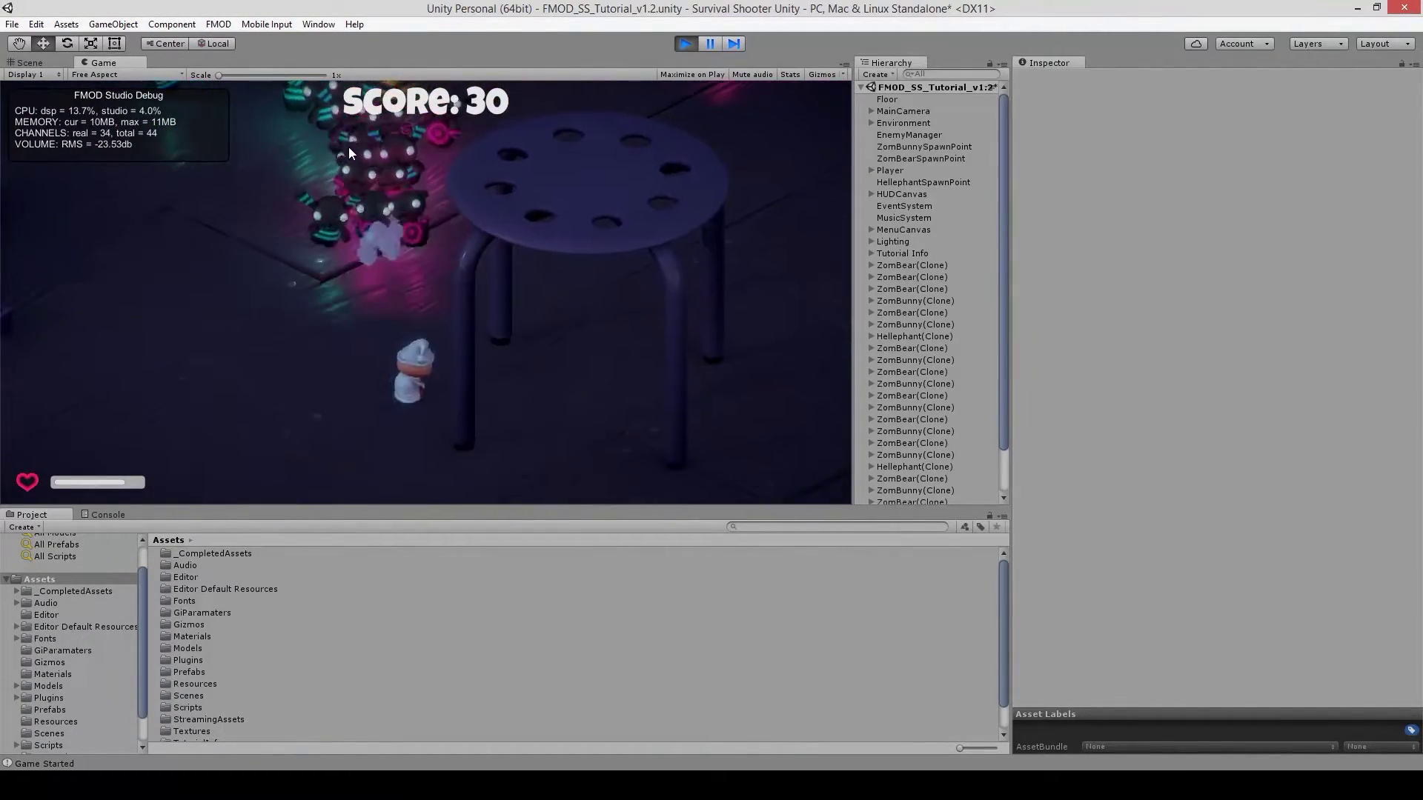
key("s")
left_click(381, 158)
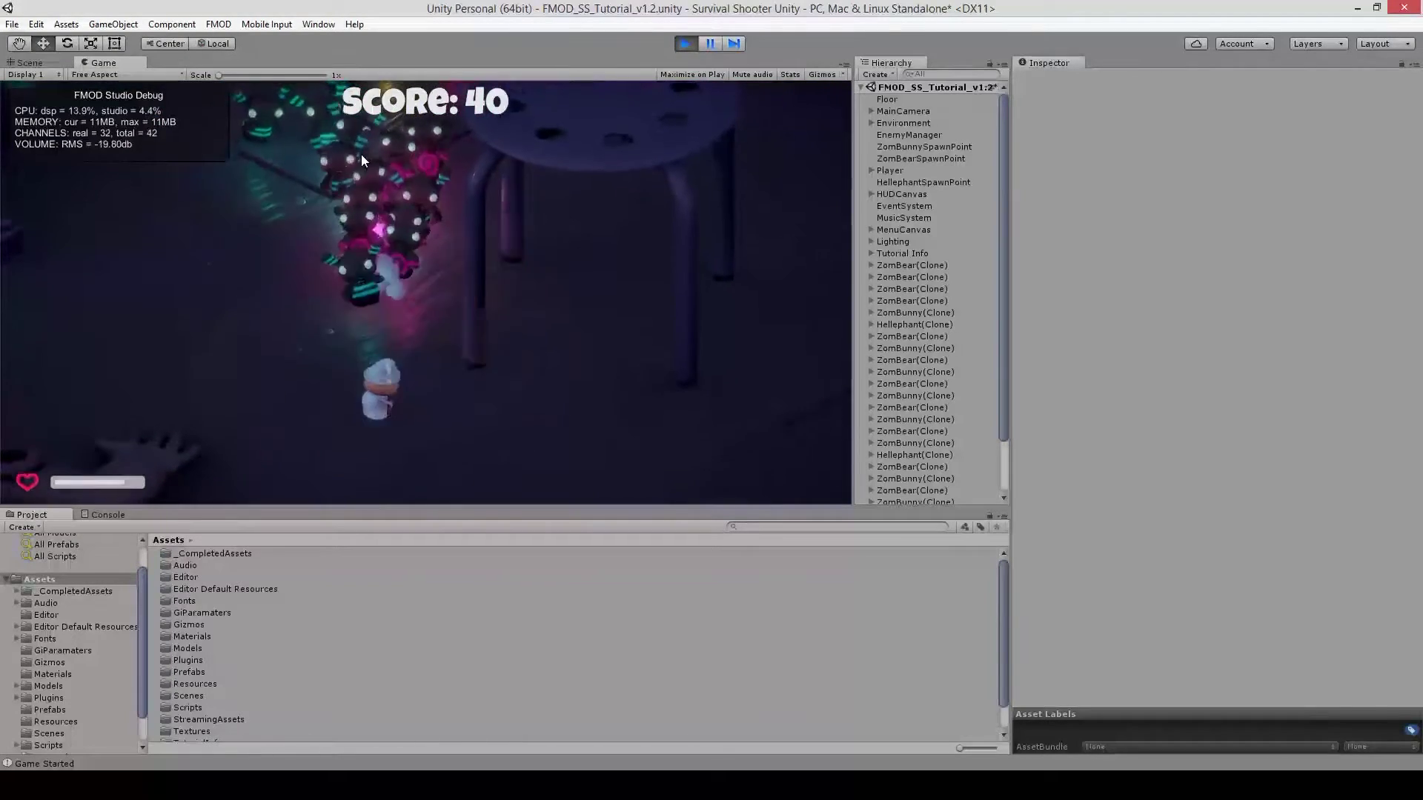
key("s")
mouse_move(362, 154)
left_mouse_down()
mouse_move(338, 166)
mouse_move(353, 153)
left_mouse_up()
key("s")
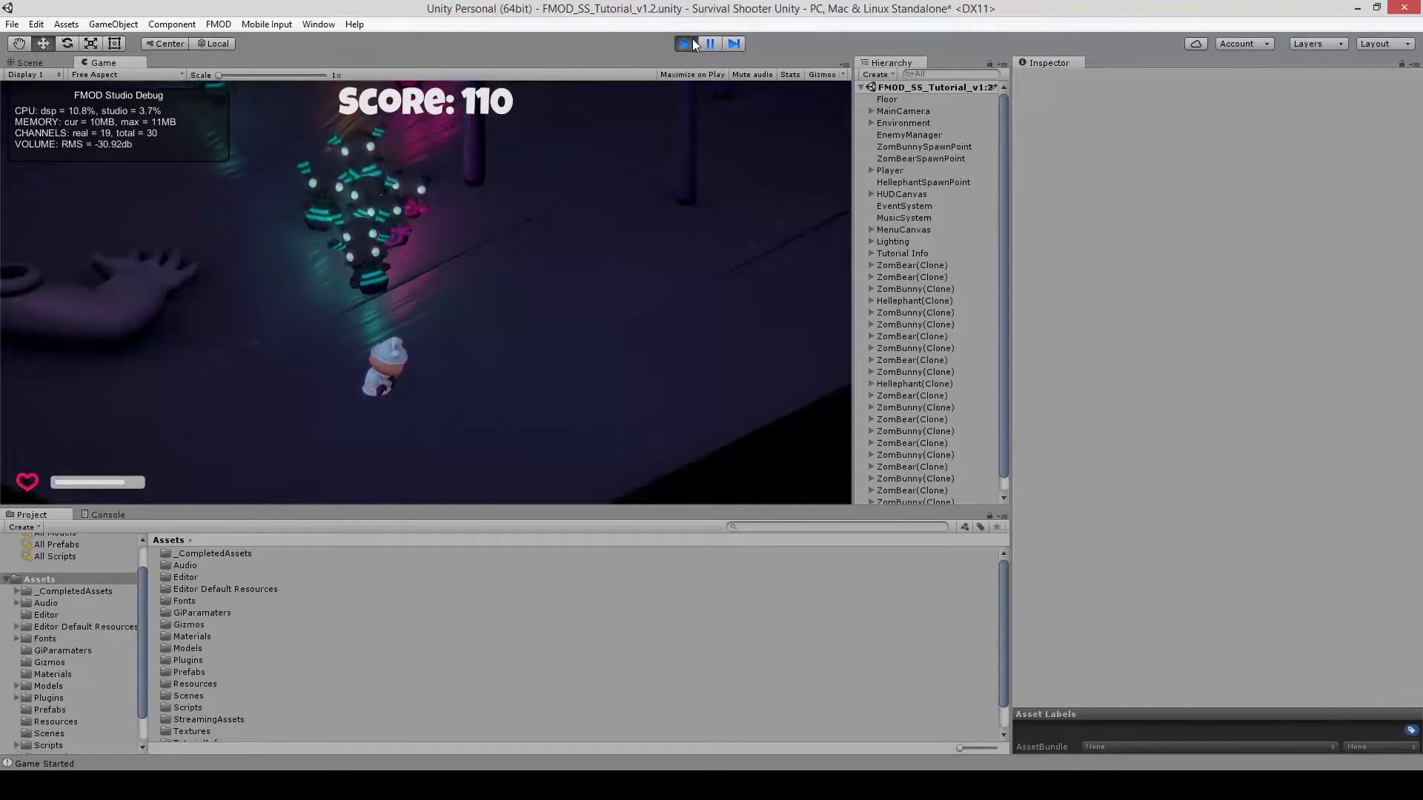
left_click(690, 43)
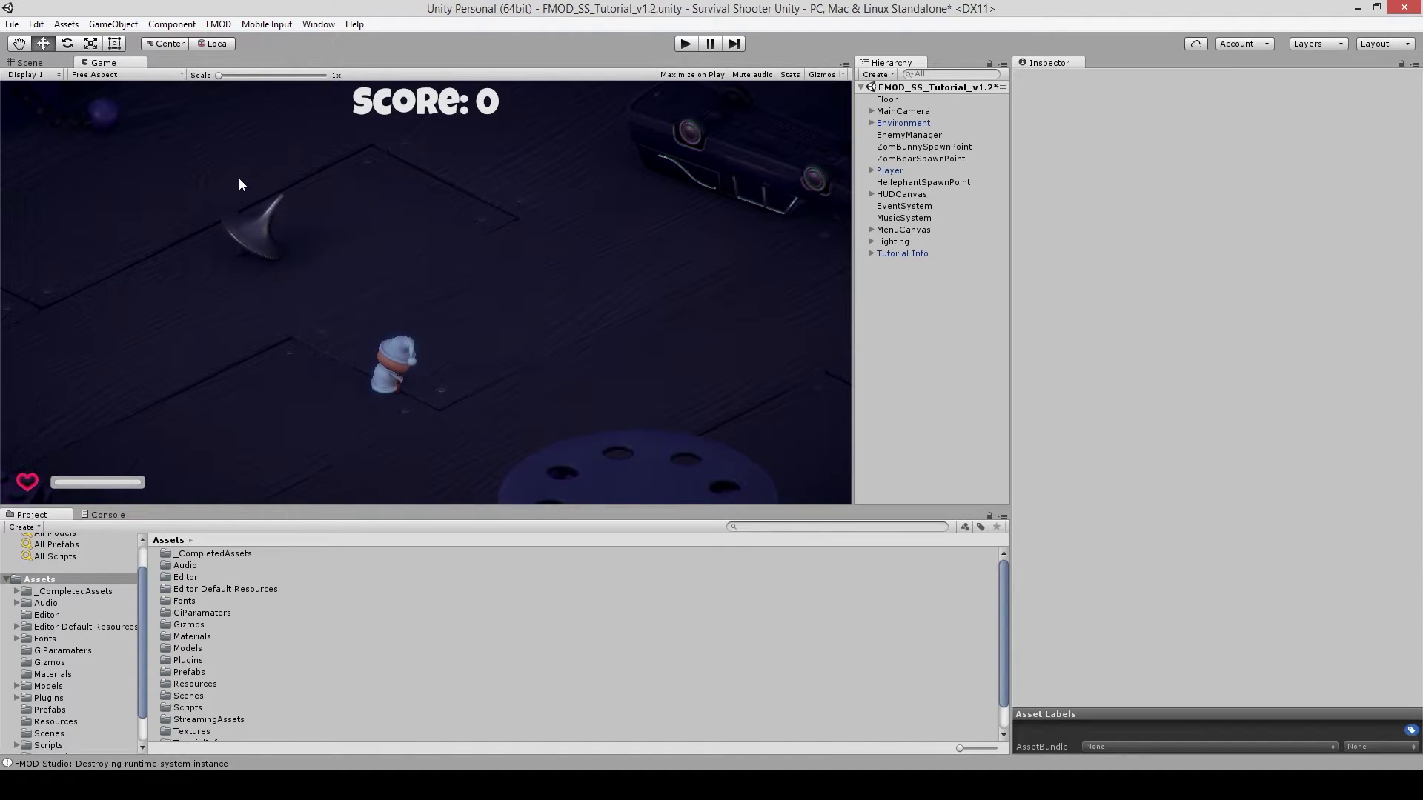
Step: Bring FMOD Studio forward and open its Profiler window
left_click(350, 723)
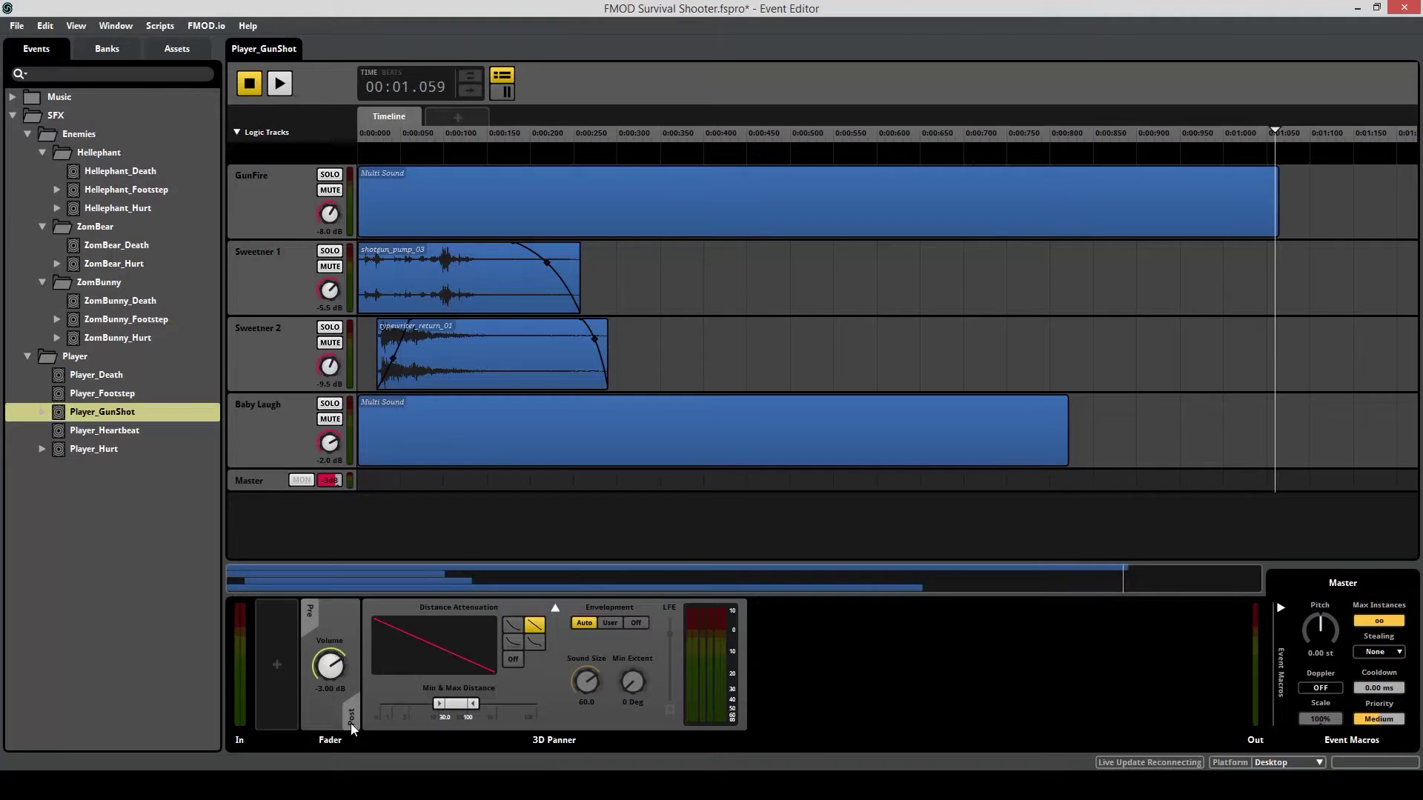
left_click(128, 26)
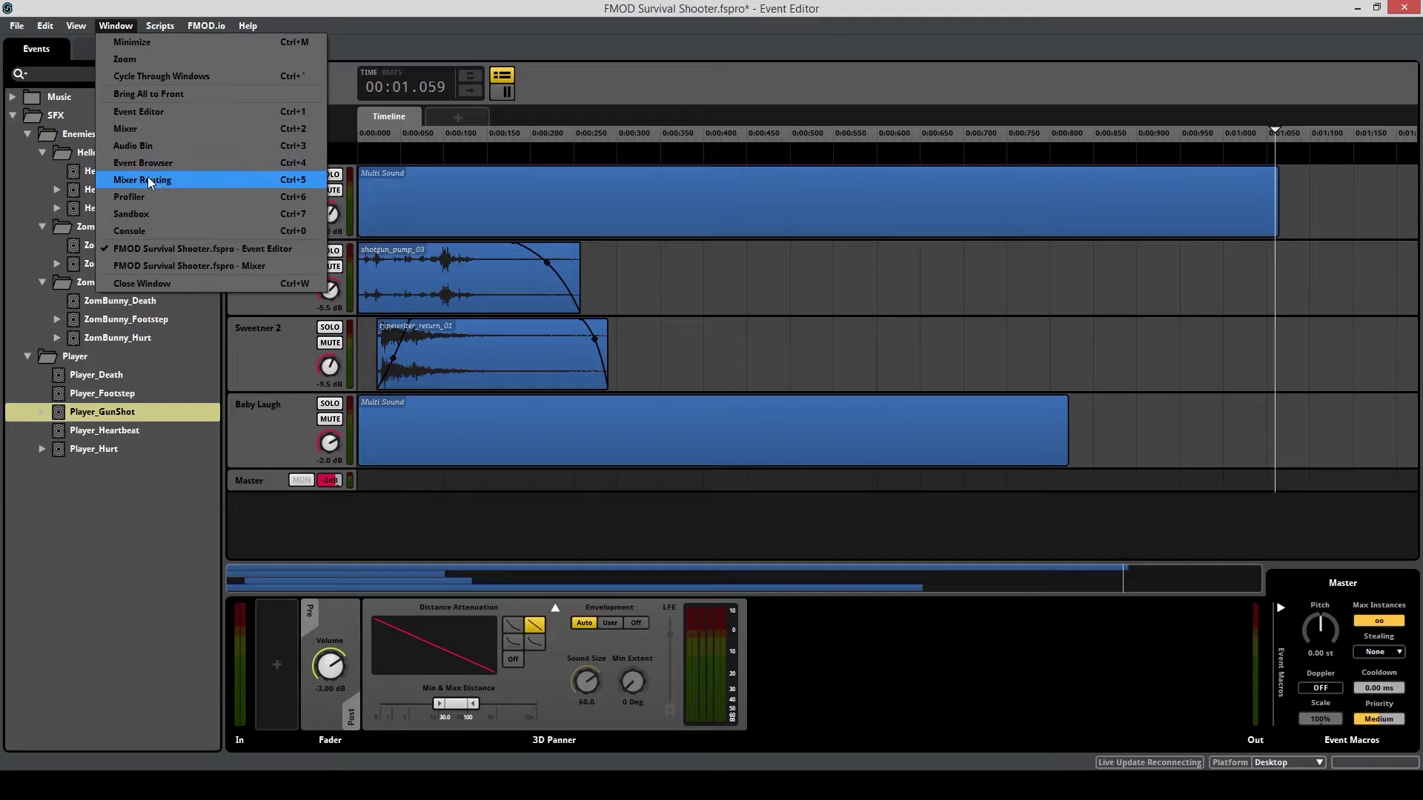
left_click(147, 203)
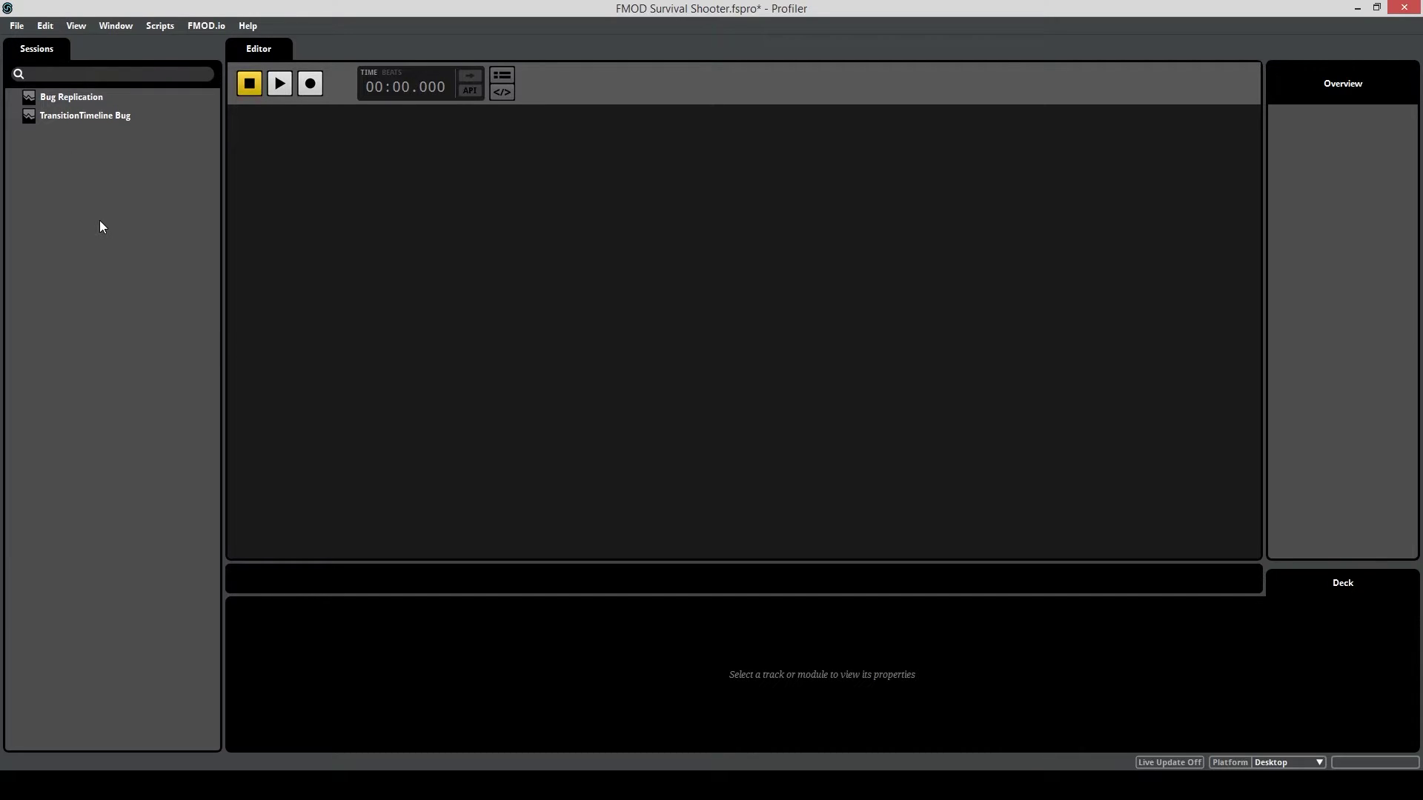
Step: Create a profiler session named New Session, then start the game in Unity
right_click(67, 147)
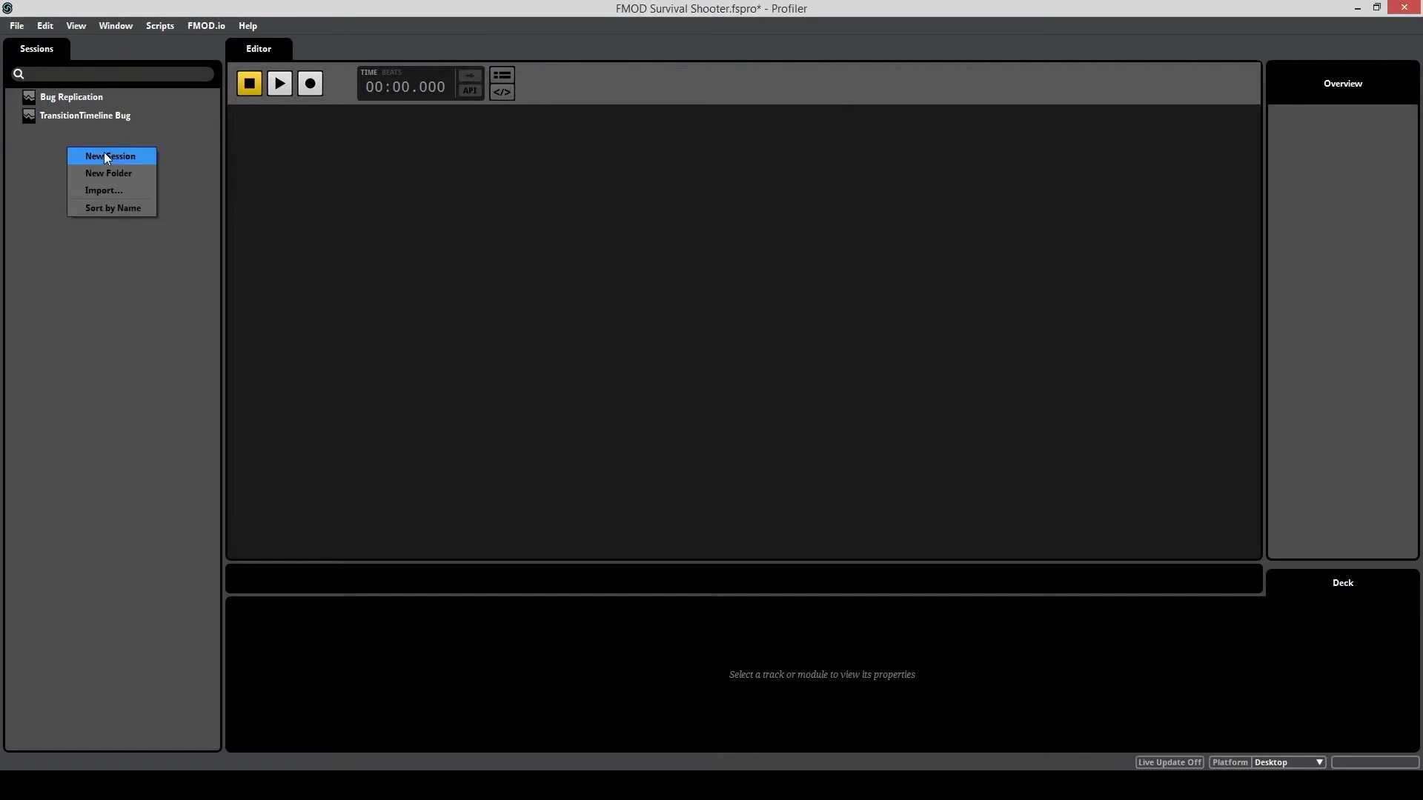
left_click(103, 154)
key("Return")
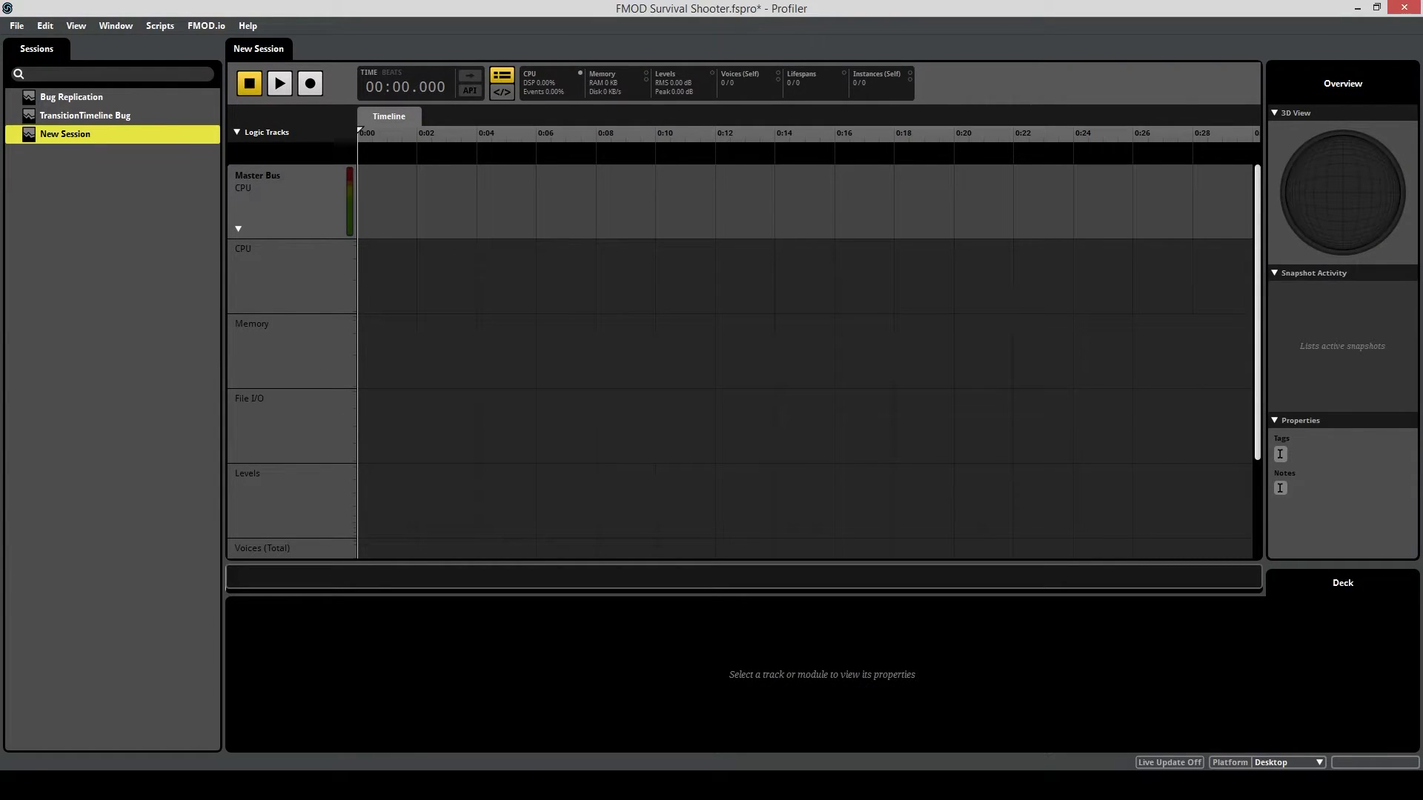
key("alt+Tab")
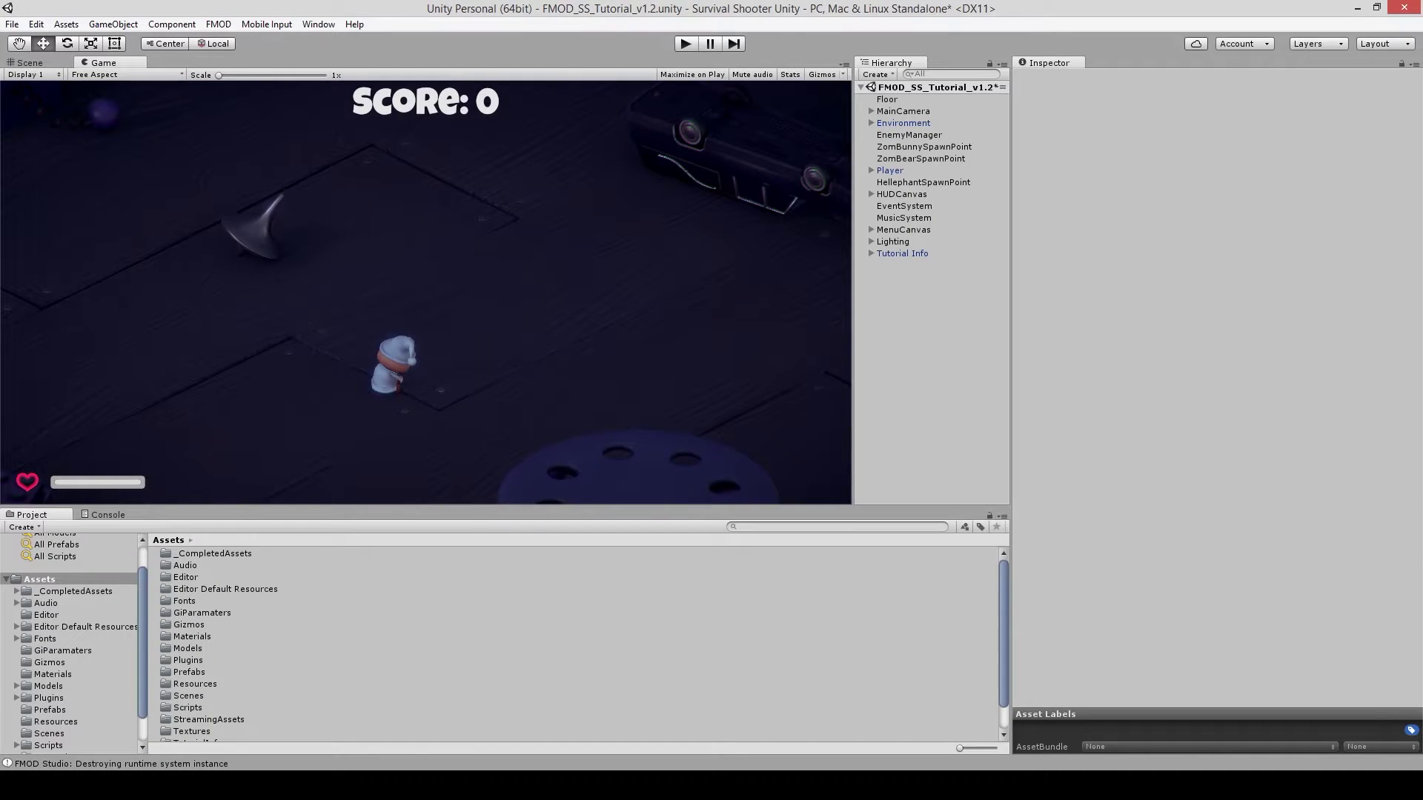
left_click(683, 44)
Step: Connect the FMOD Profiler to the running game on localhost and start recording New Session
key("alt+Tab")
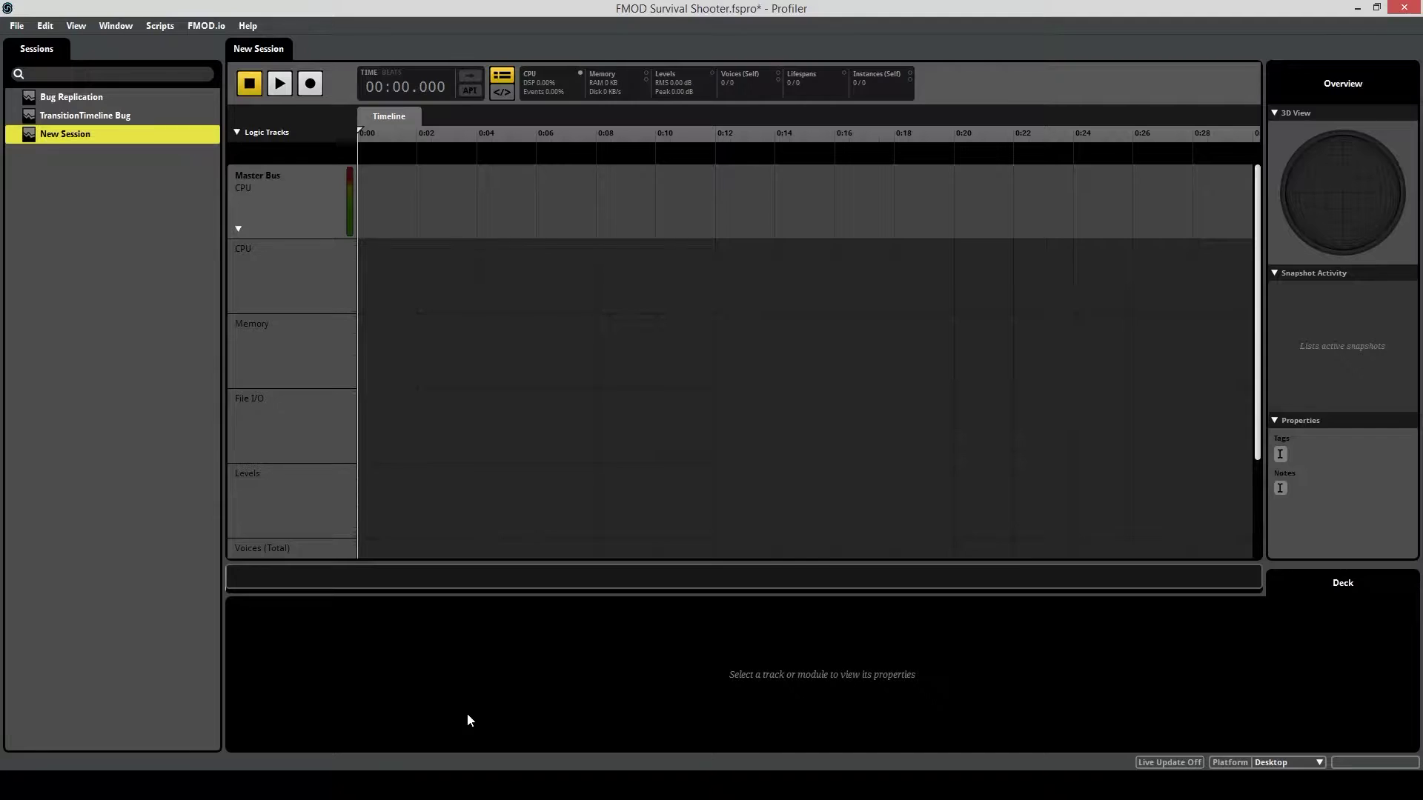
left_click(1171, 764)
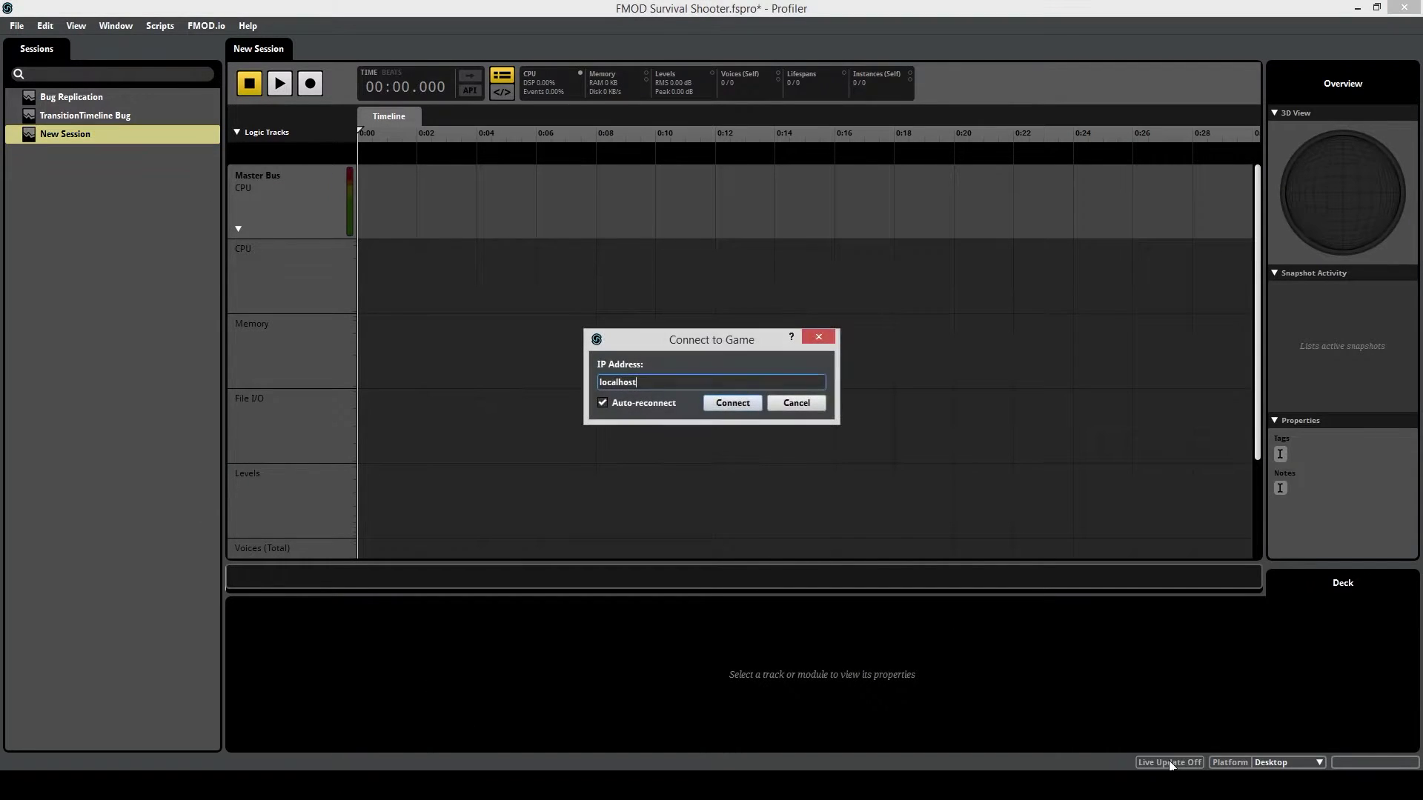
left_click(733, 404)
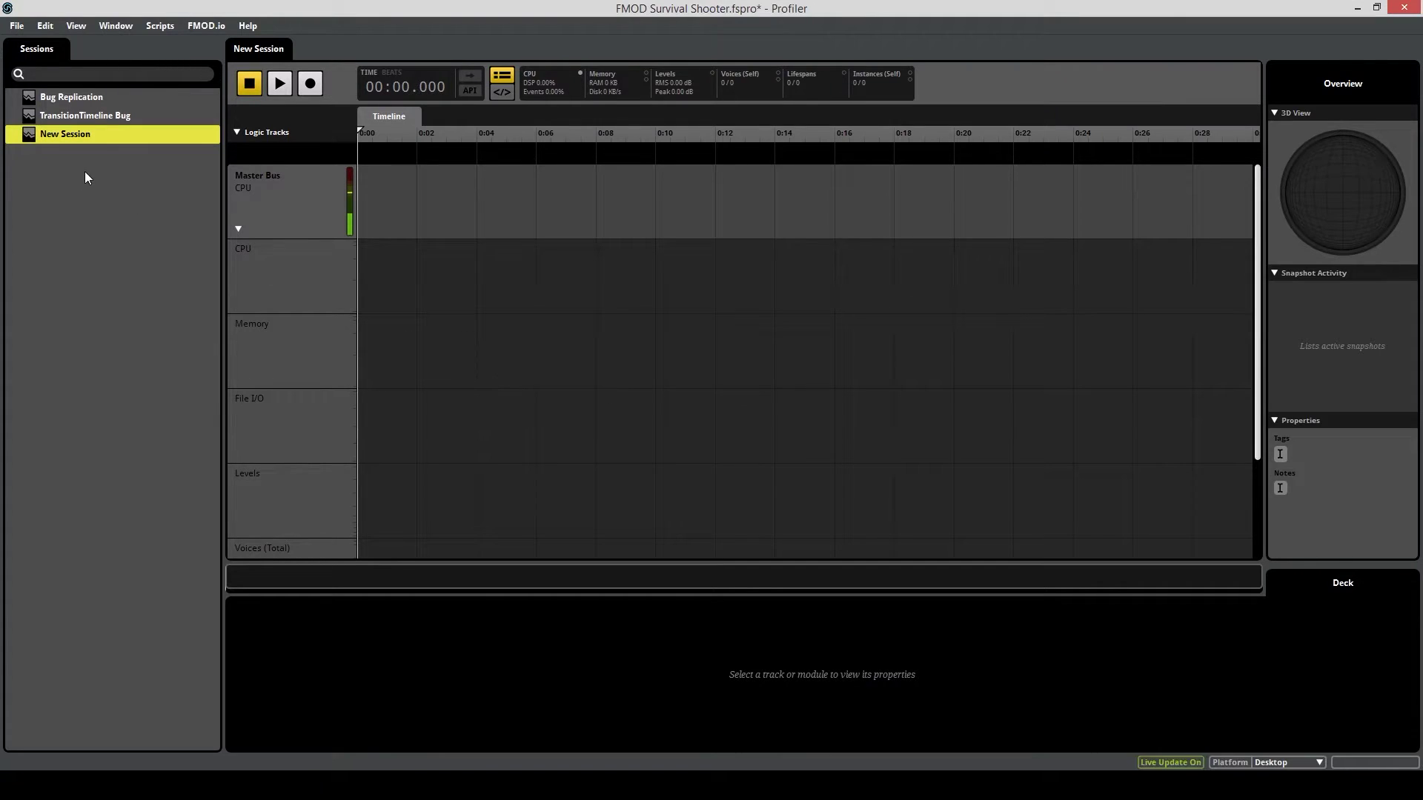
left_click(310, 85)
Step: Start a round from PLAY NOW and fire at the ZomBunny and ZomBear while moving with WASD
key("alt+Tab")
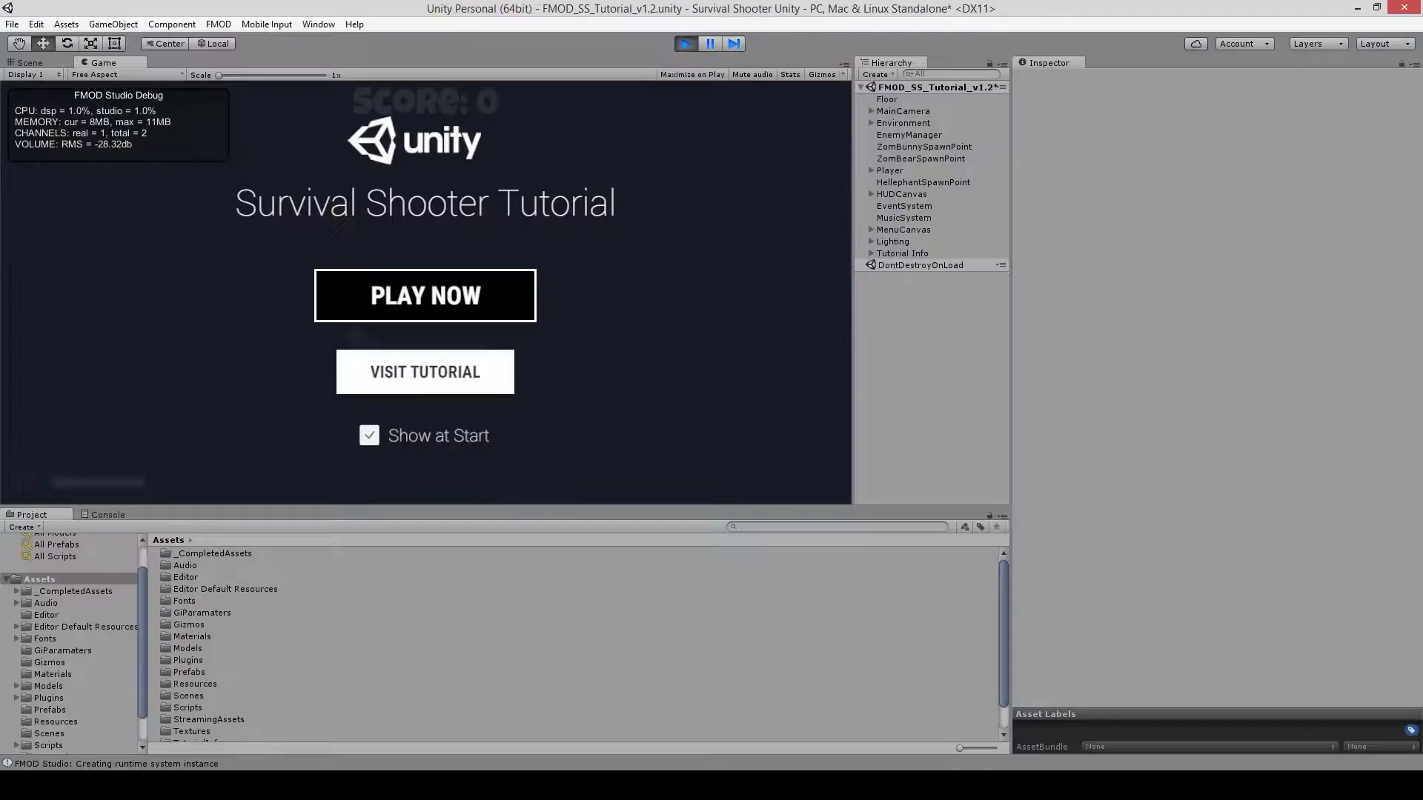
left_click(501, 294)
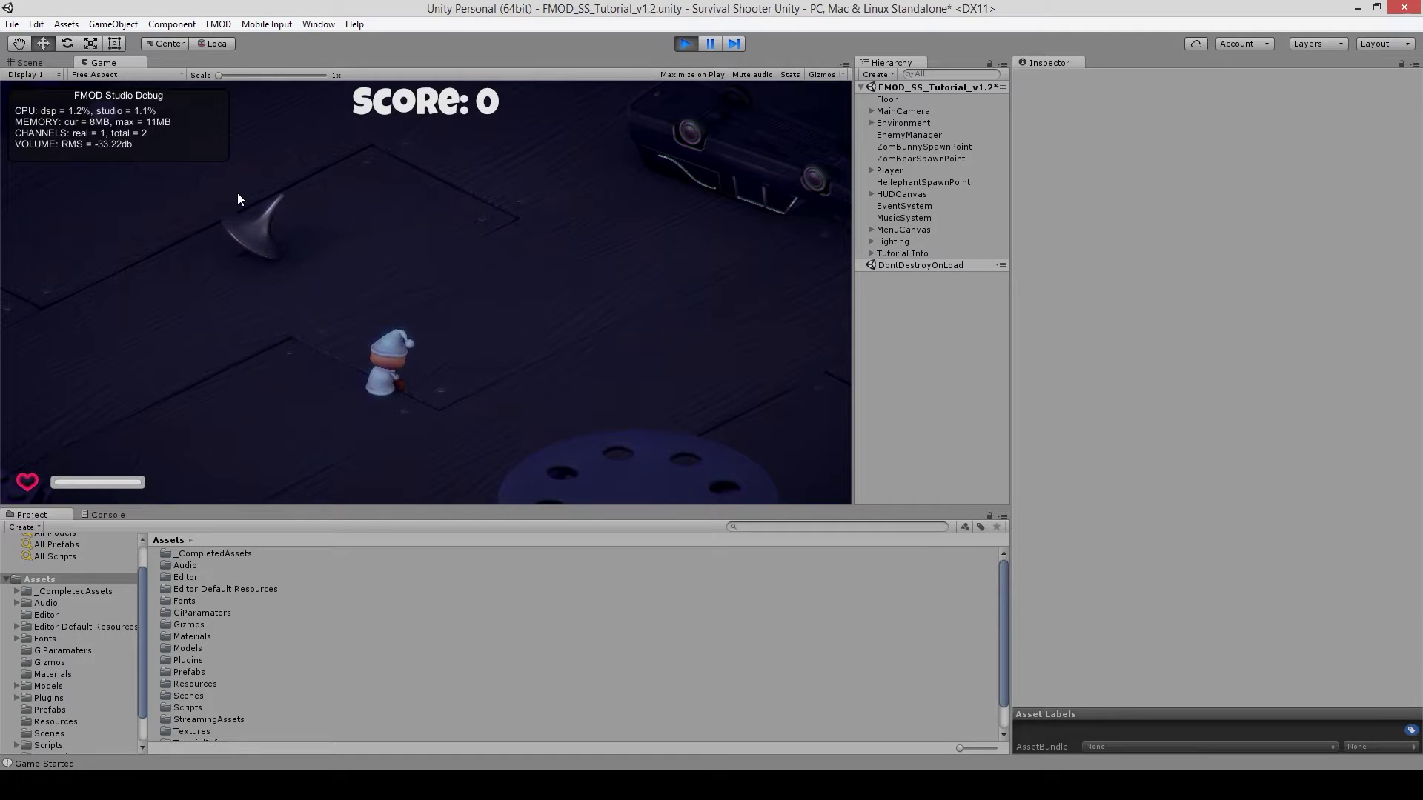
key("a")
key("a")
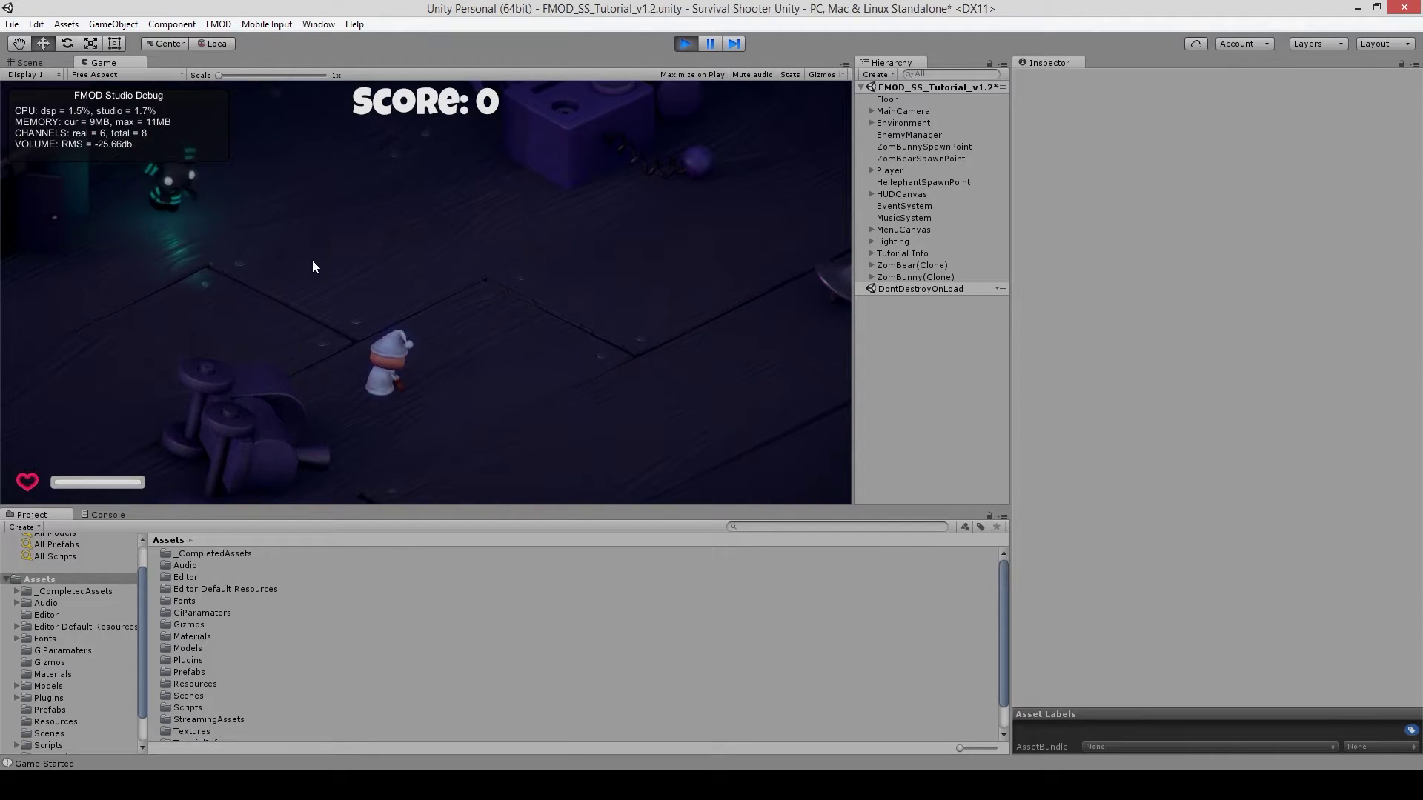
key("w")
mouse_move(315, 321)
left_mouse_down()
mouse_move(269, 335)
mouse_move(233, 403)
mouse_move(145, 363)
mouse_move(252, 343)
left_mouse_up()
key("d")
key("w")
key("a")
key("d")
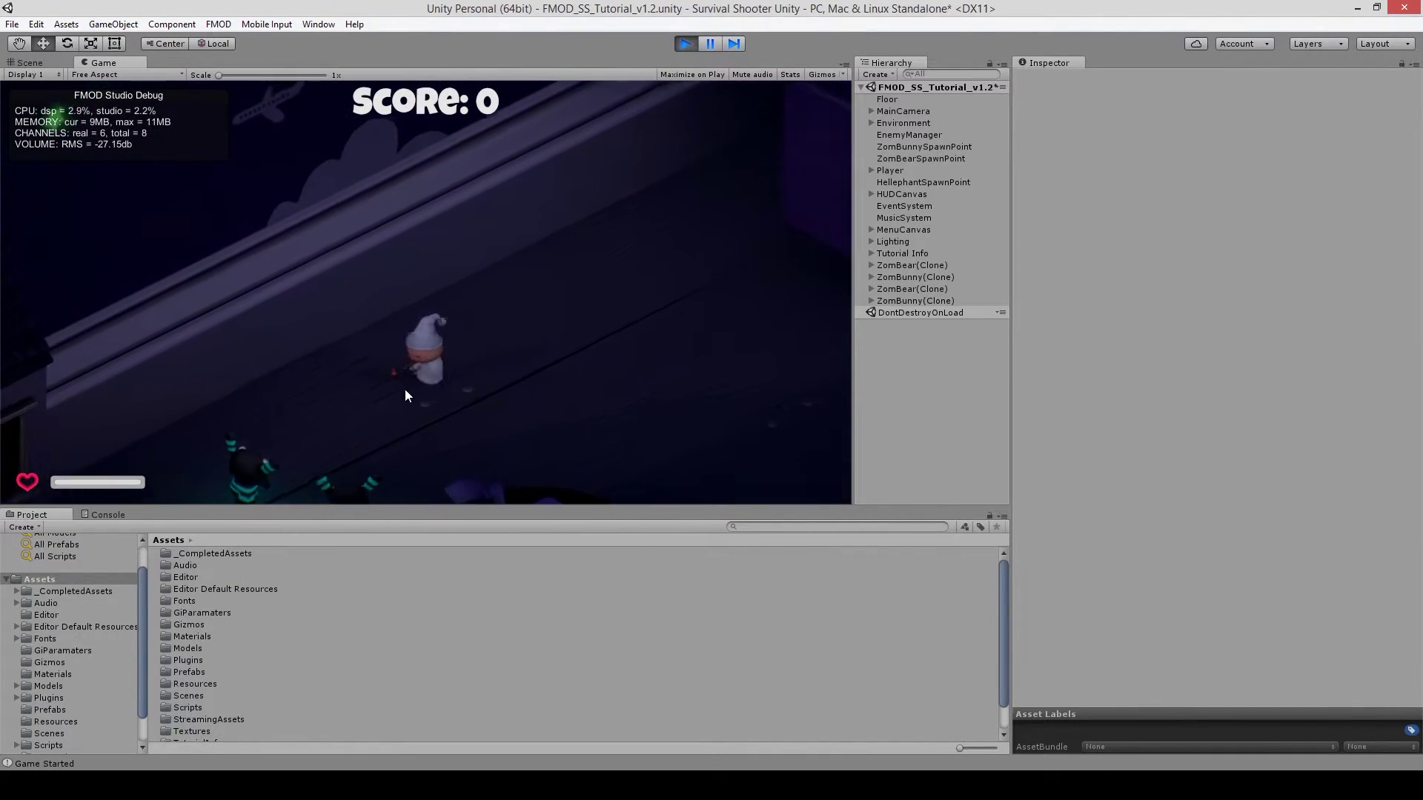
key("s")
key("d")
mouse_move(255, 353)
left_mouse_down()
mouse_move(206, 359)
mouse_move(167, 314)
mouse_move(419, 281)
mouse_move(700, 300)
mouse_move(559, 250)
left_mouse_up()
key("a")
key("s")
key("d")
key("a")
key("w")
Step: Keep dodging and shooting the zombies to a score of 60, then stop the game
mouse_move(252, 261)
left_mouse_down()
mouse_move(211, 274)
mouse_move(279, 326)
mouse_move(414, 298)
mouse_move(362, 295)
left_mouse_up()
key("s")
key("d")
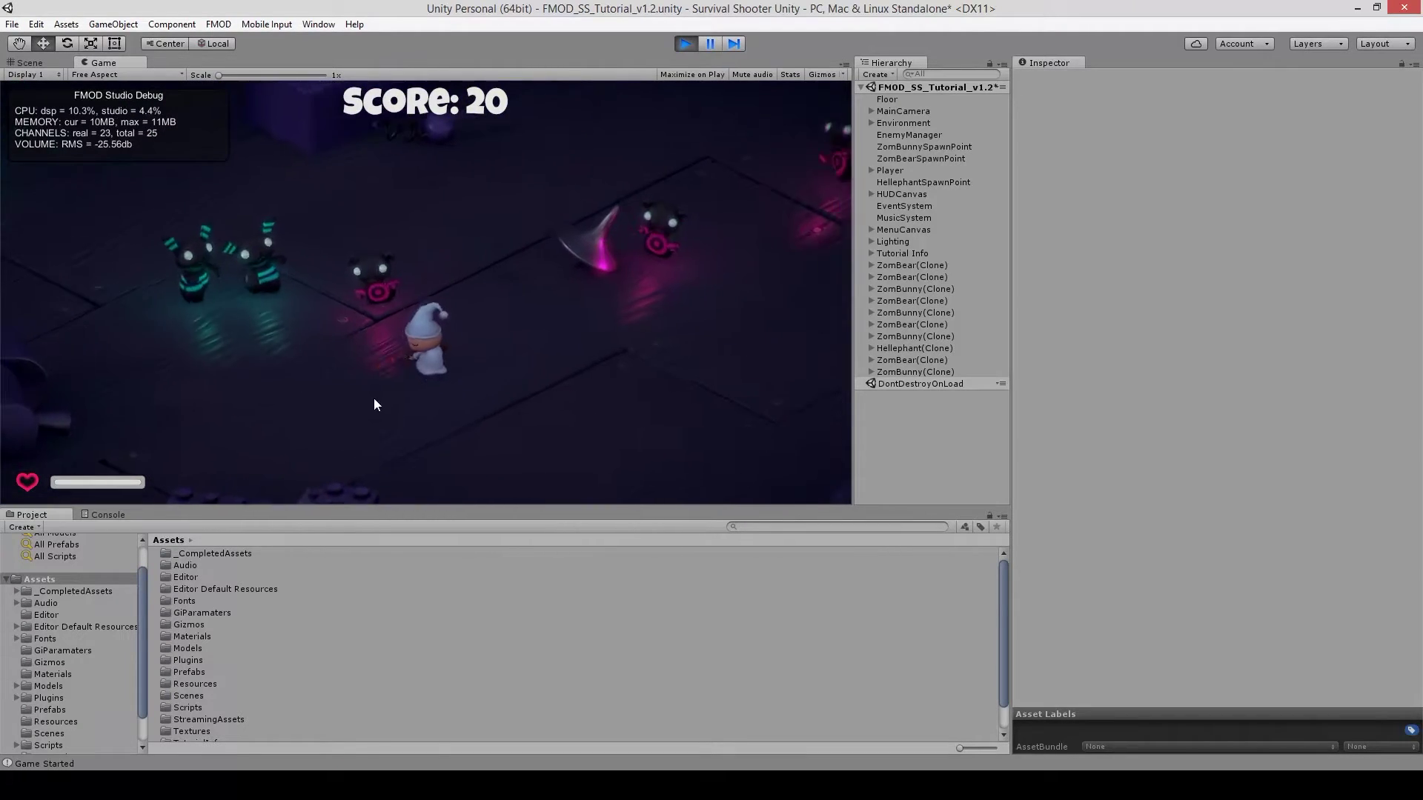
key("w")
key("a")
key("w")
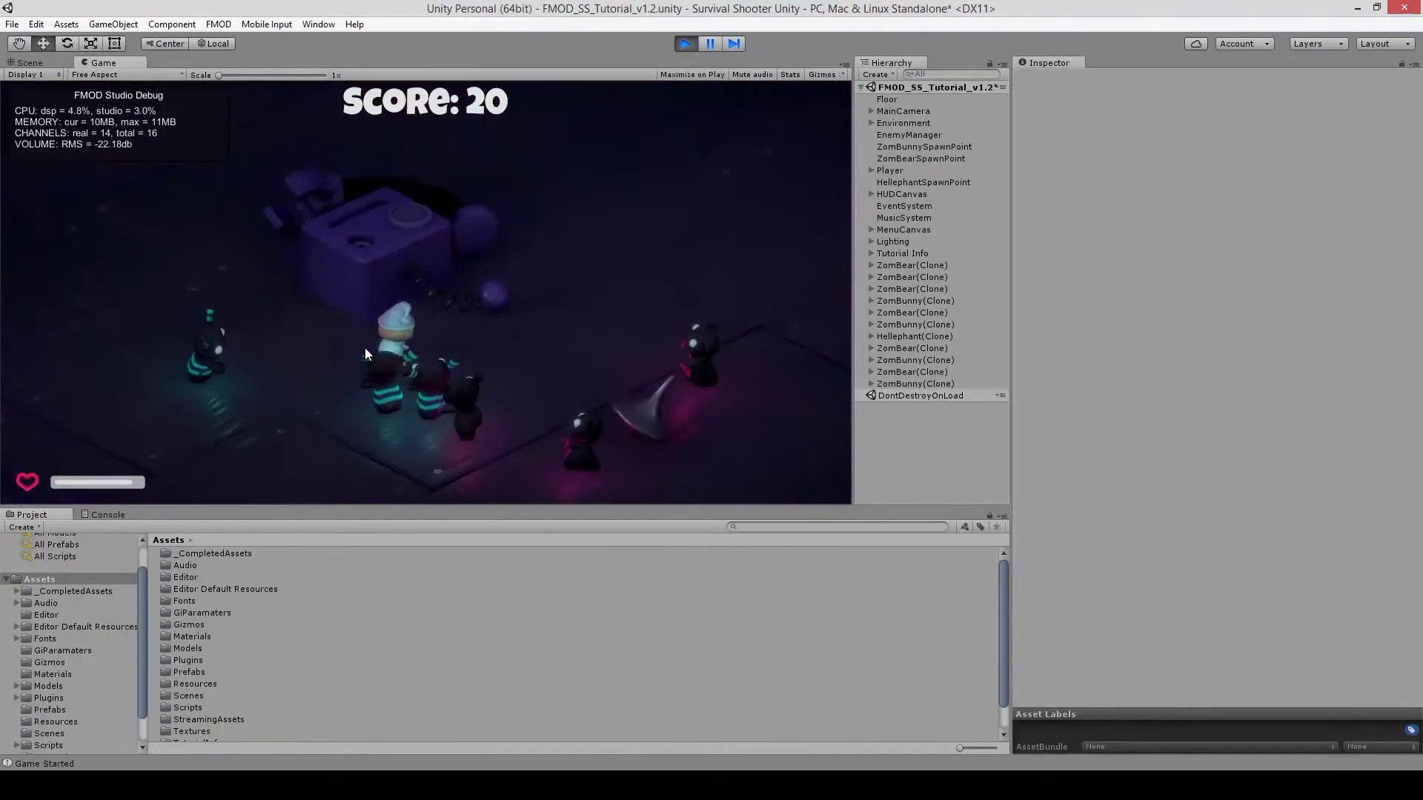
key("d")
key("w")
mouse_move(392, 411)
left_mouse_down()
mouse_move(324, 444)
mouse_move(379, 455)
mouse_move(316, 372)
mouse_move(252, 381)
mouse_move(365, 312)
left_mouse_up()
key("d")
key("s")
key("a")
key("s")
left_click(330, 275)
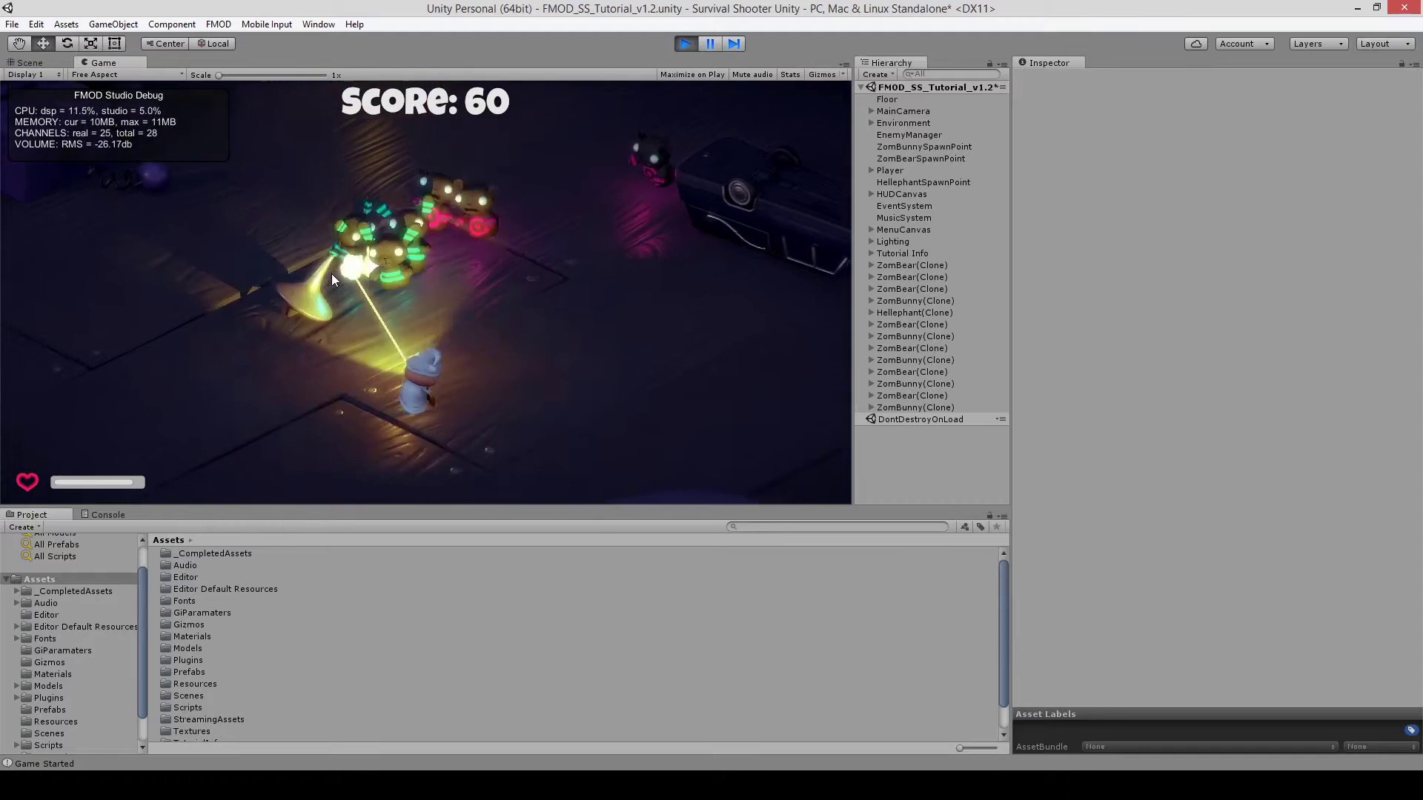
left_click(687, 47)
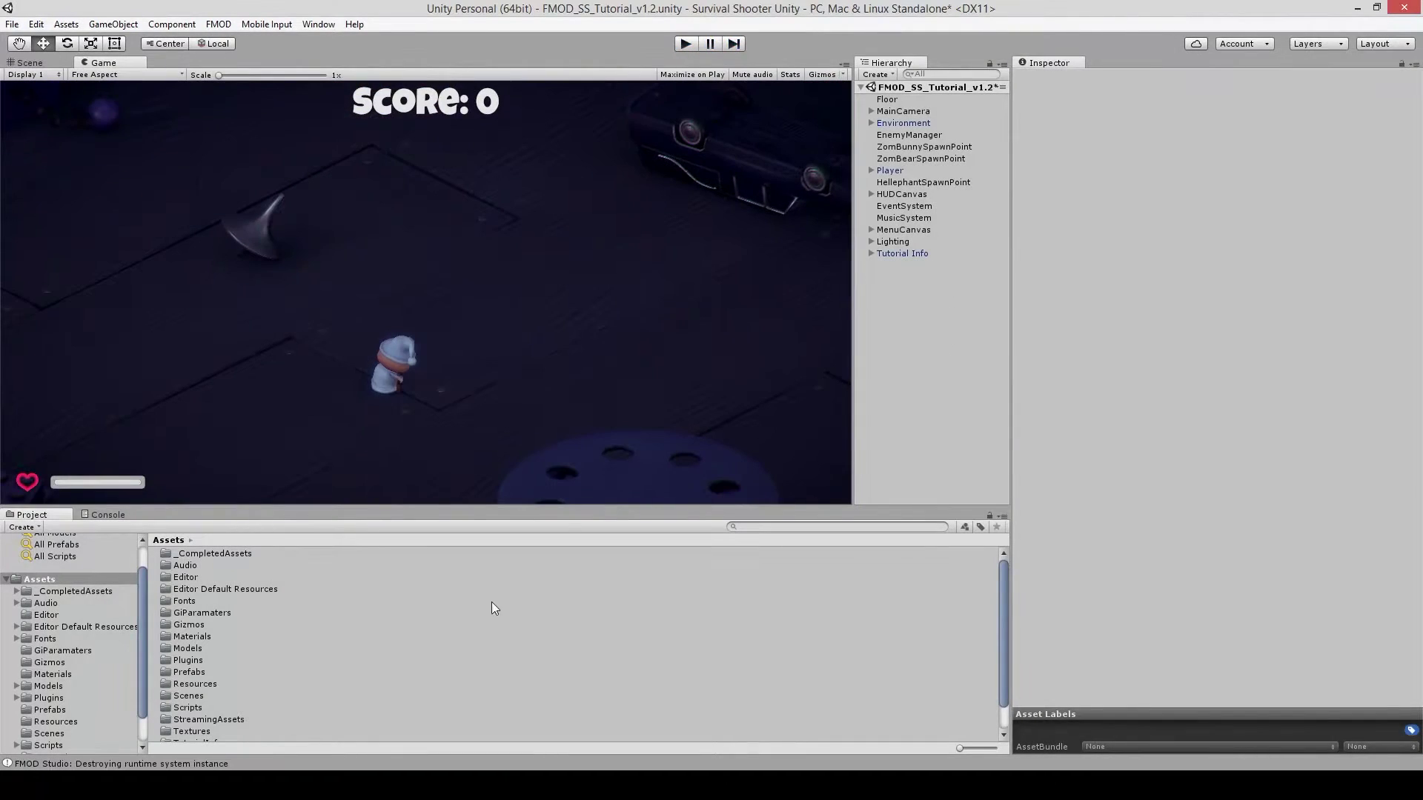
Step: Scroll New Session's capture down to the Voices and Instances graphs and place the playhead at 0:15.638
key("alt+Tab")
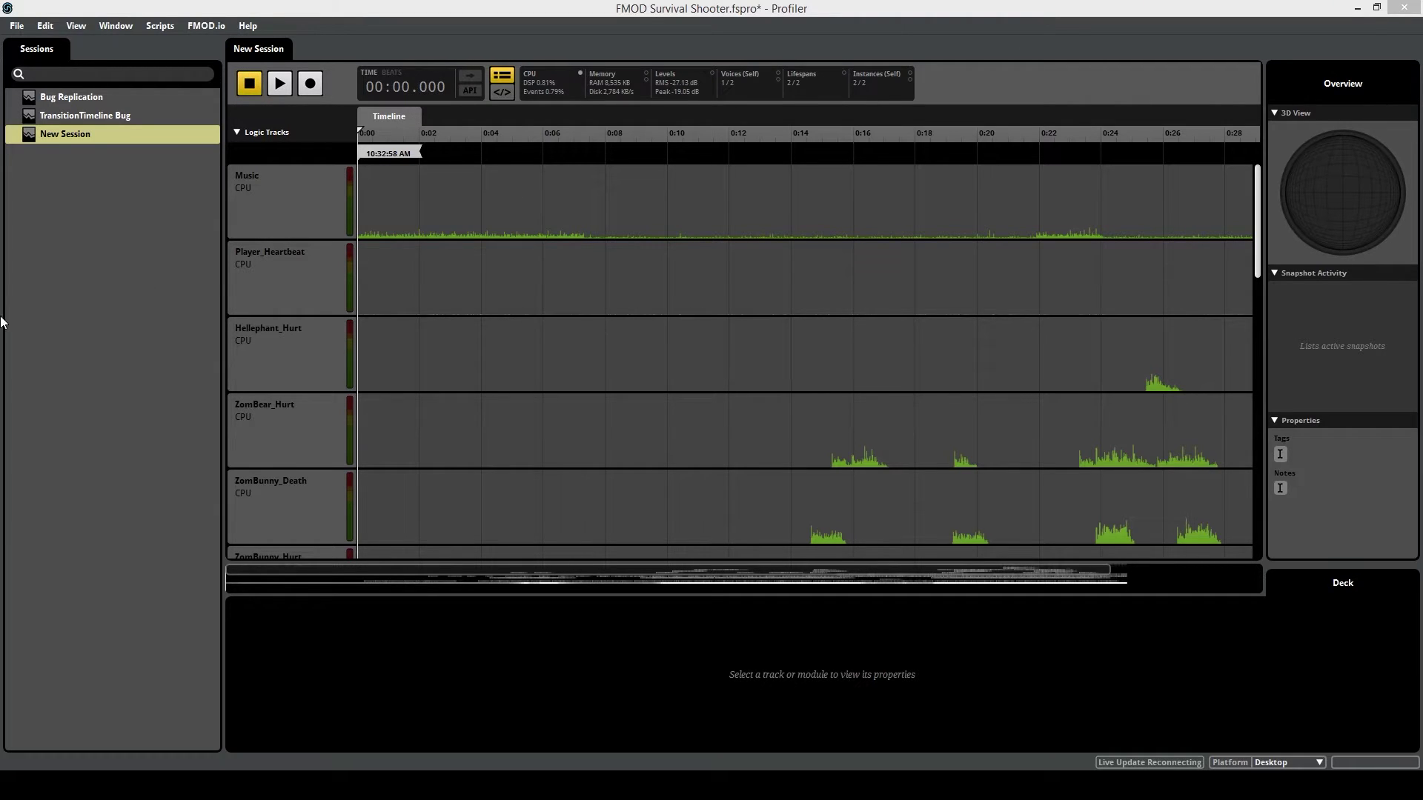
left_click_drag(1257, 185, 298, 190)
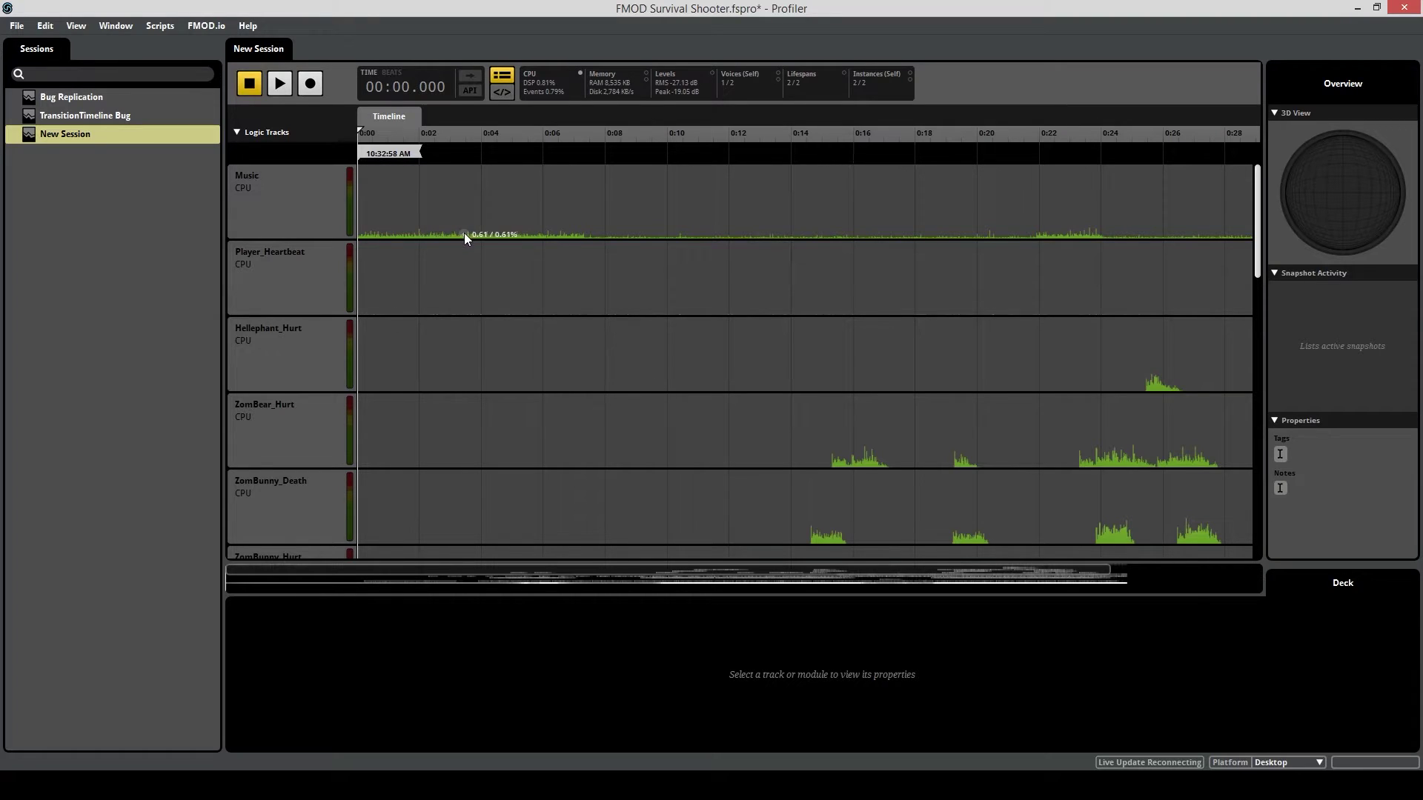
scroll(482, 289, "down", 6)
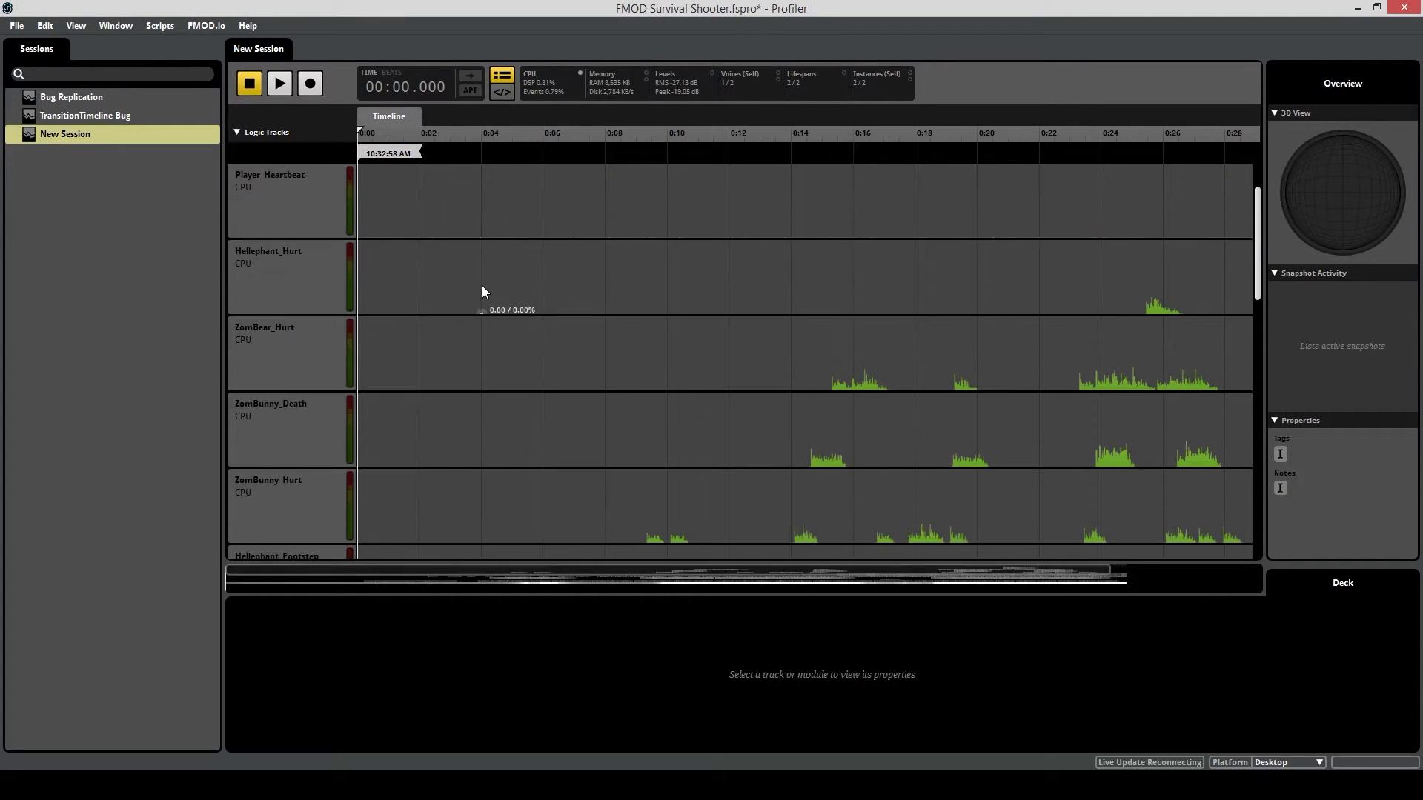
scroll(491, 290, "down", 4)
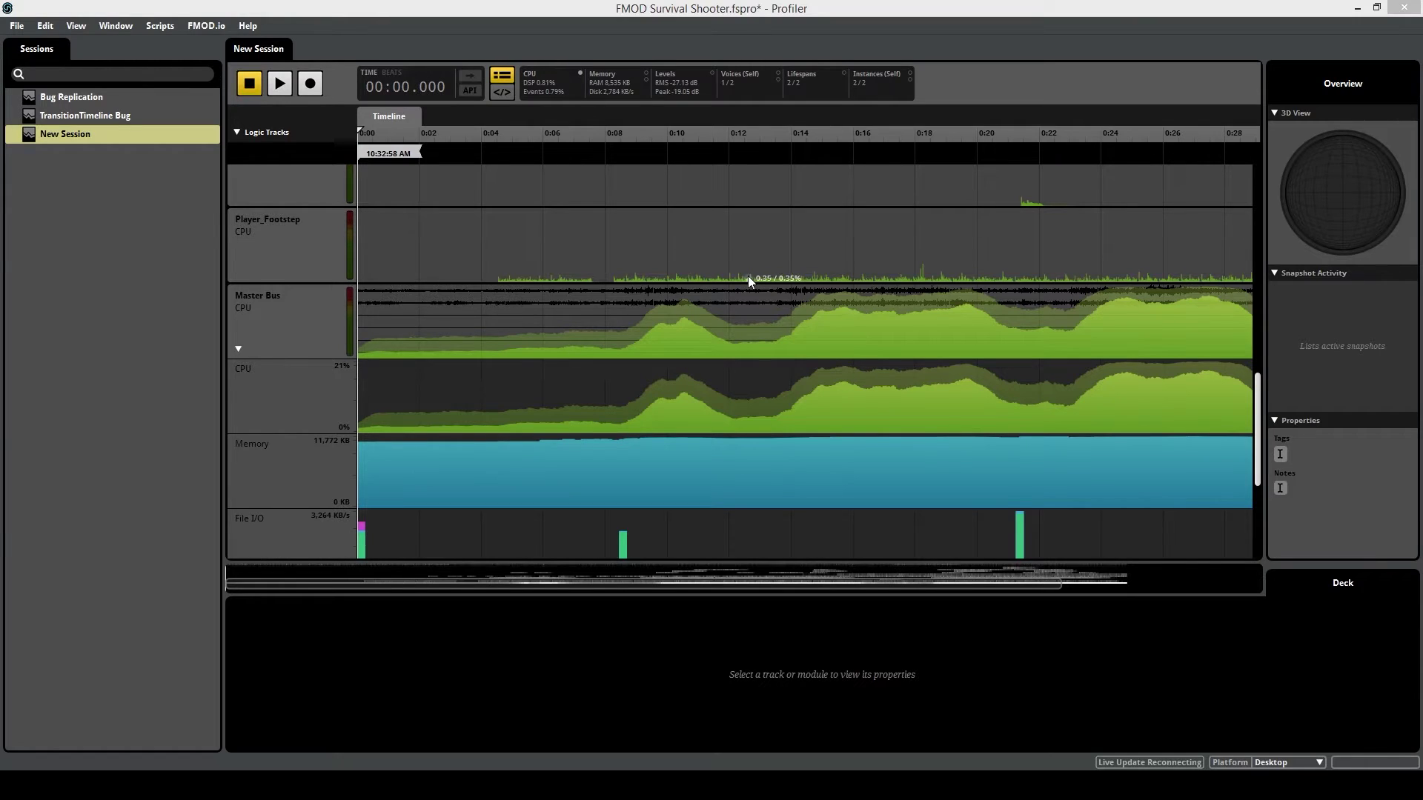
scroll(750, 280, "down", 1)
left_click_drag(1258, 429, 1258, 508)
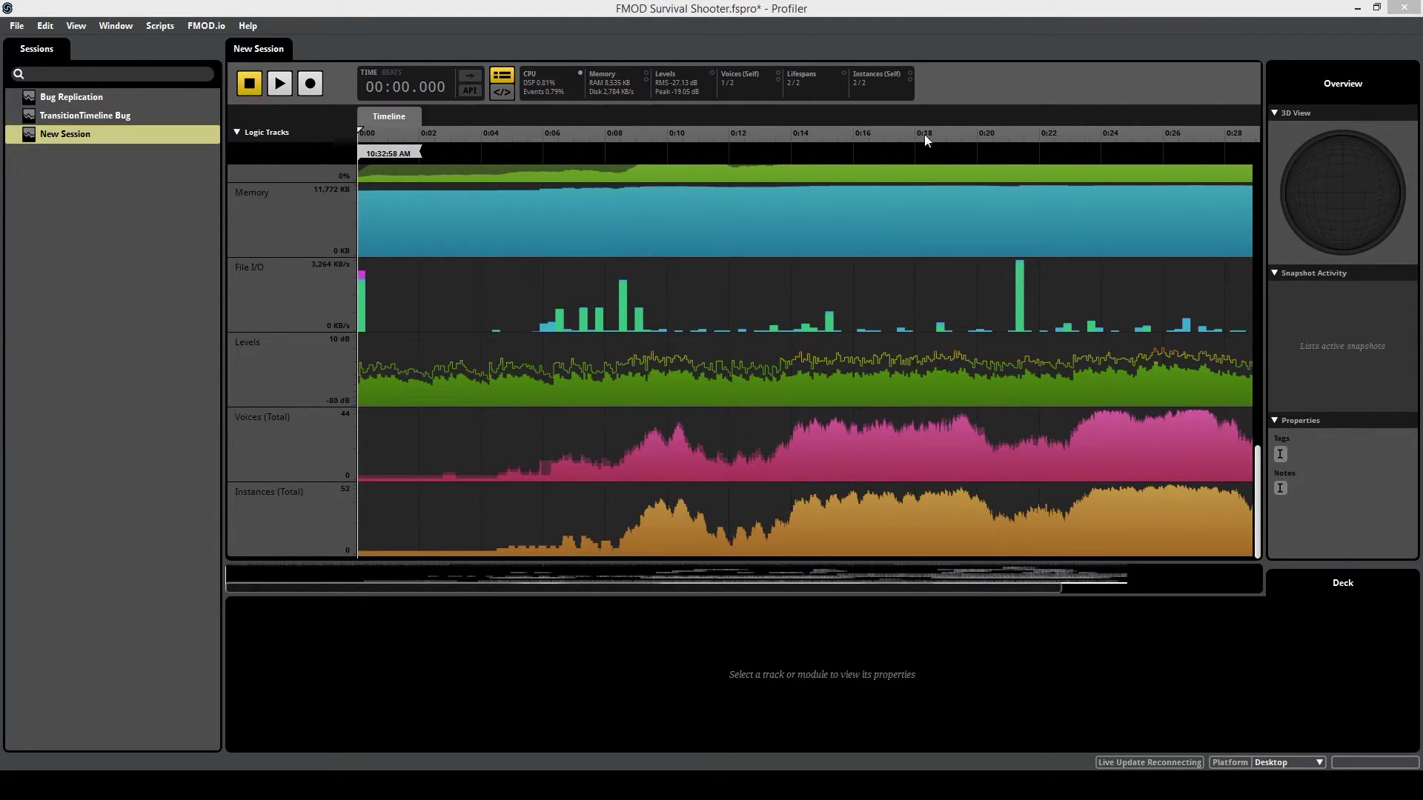
left_click_drag(776, 135, 842, 133)
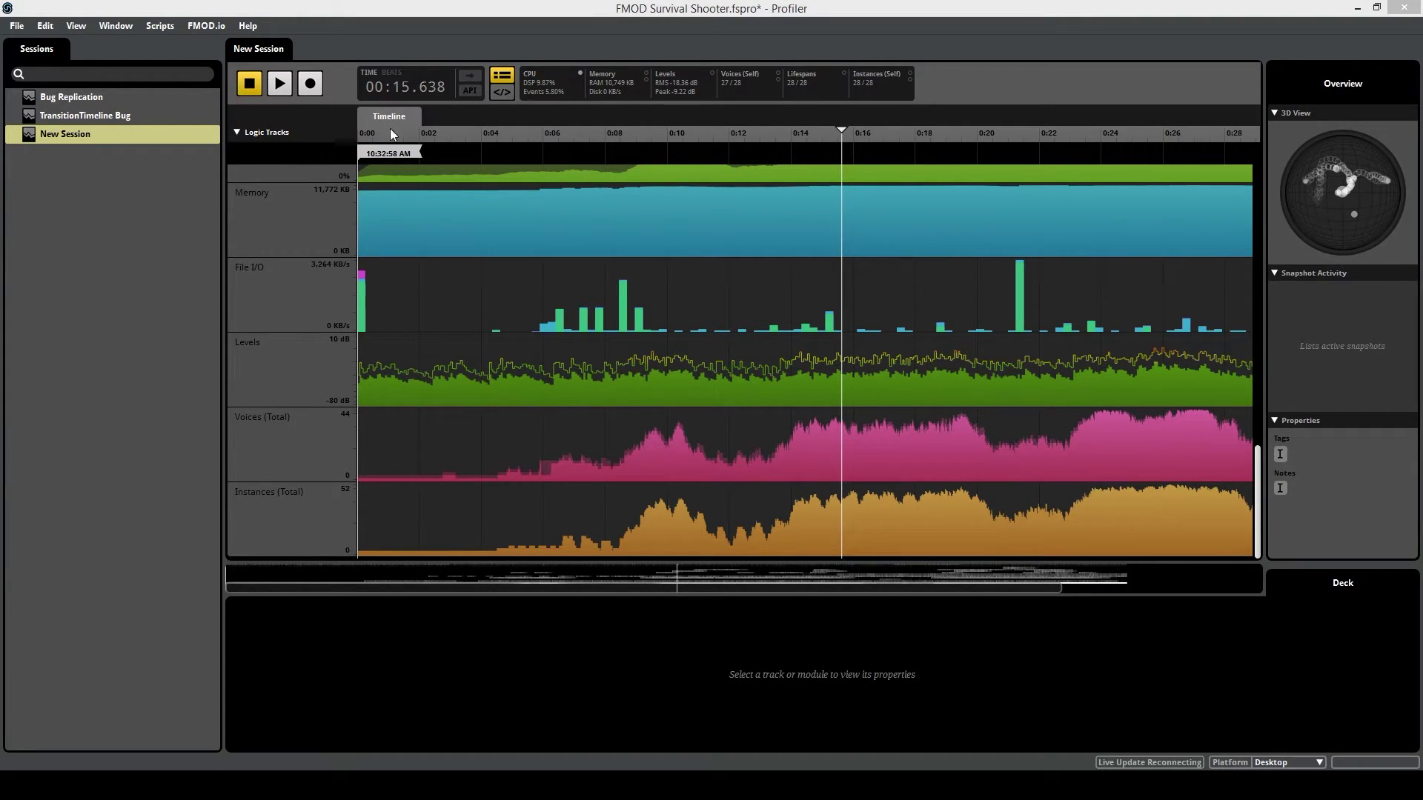
Step: Rewind the New Session capture to 0:00, replay it, then stop playback
left_click_drag(393, 132, 351, 124)
left_click(277, 89)
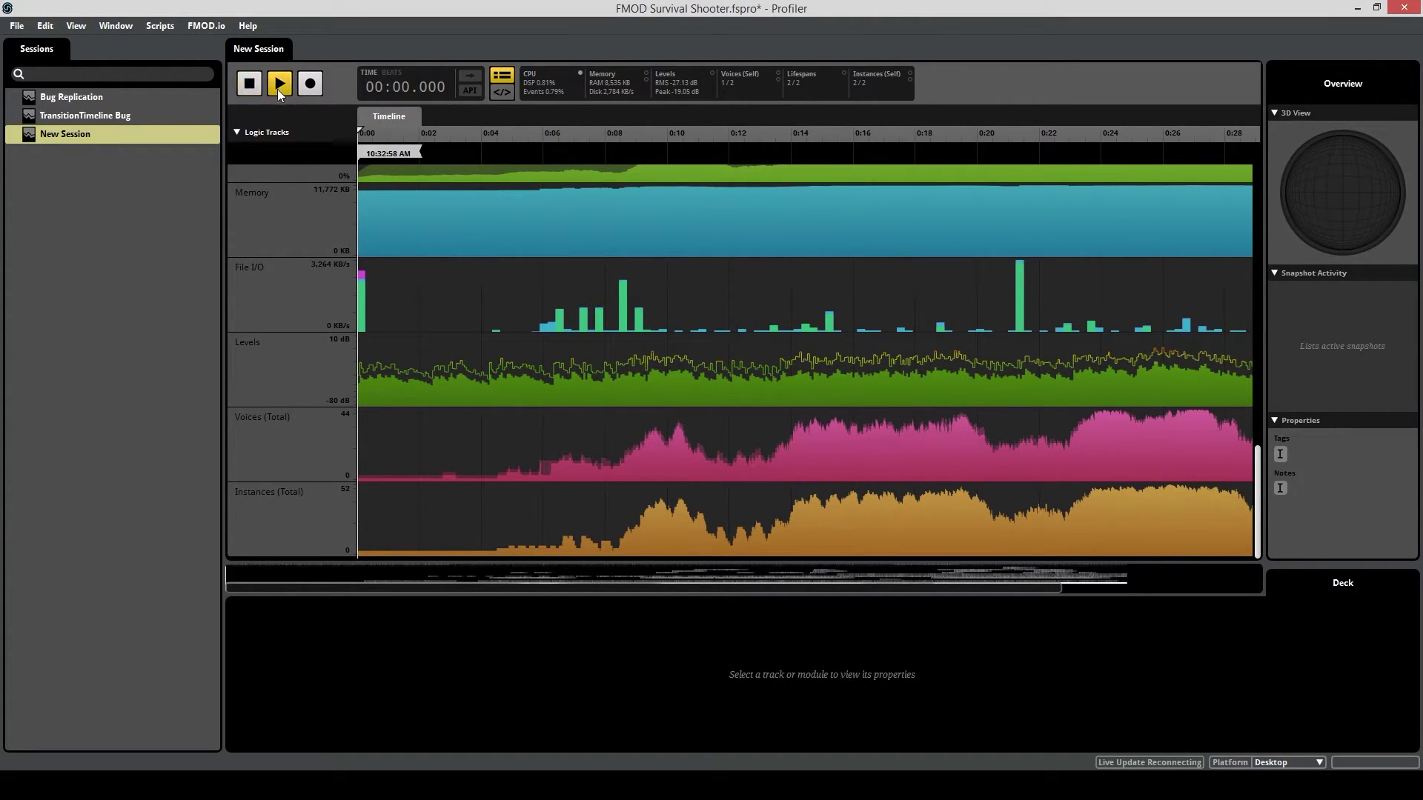
left_click(279, 84)
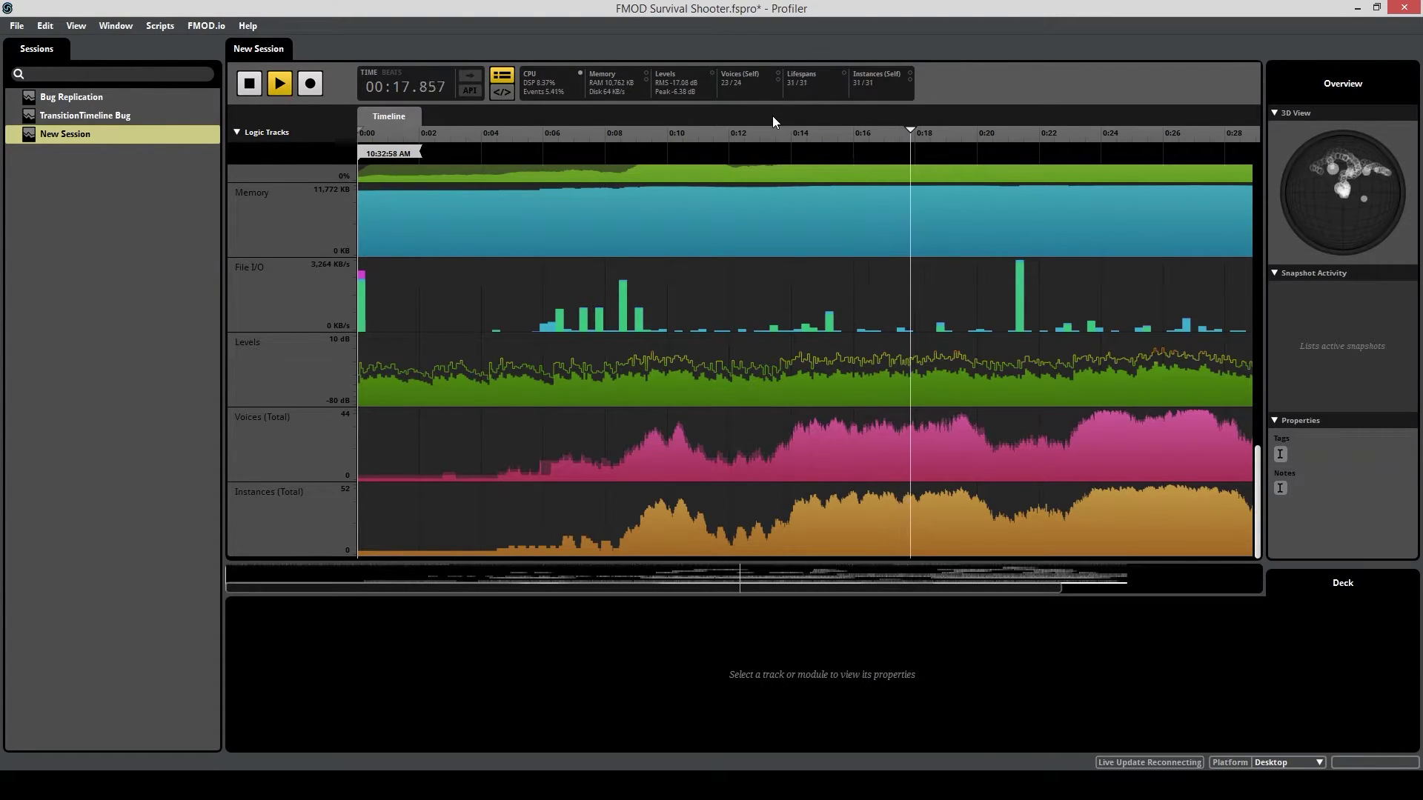
key("space")
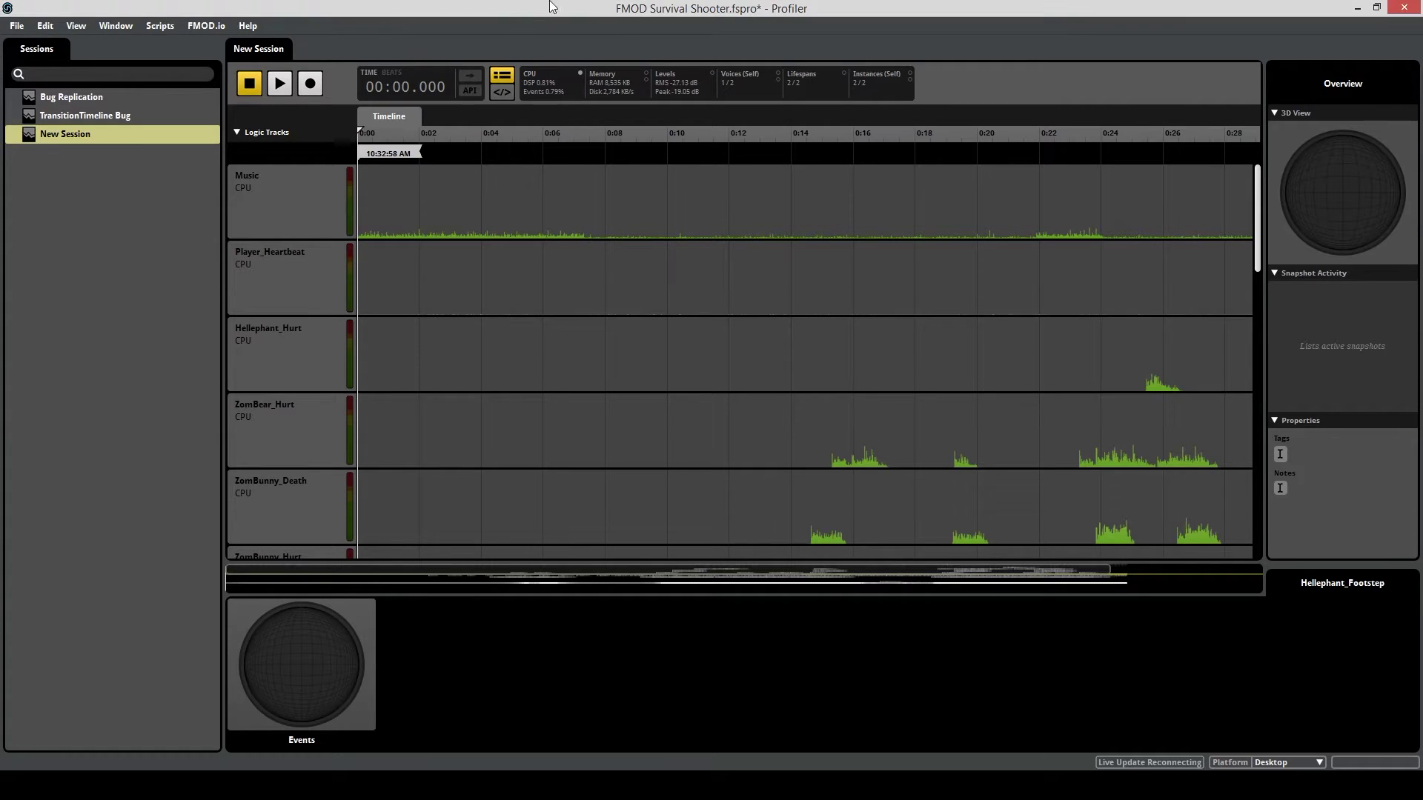
Step: Select the Music track, scrub to about 1.7 seconds, inspect its instance details, then briefly replay
left_click(306, 185)
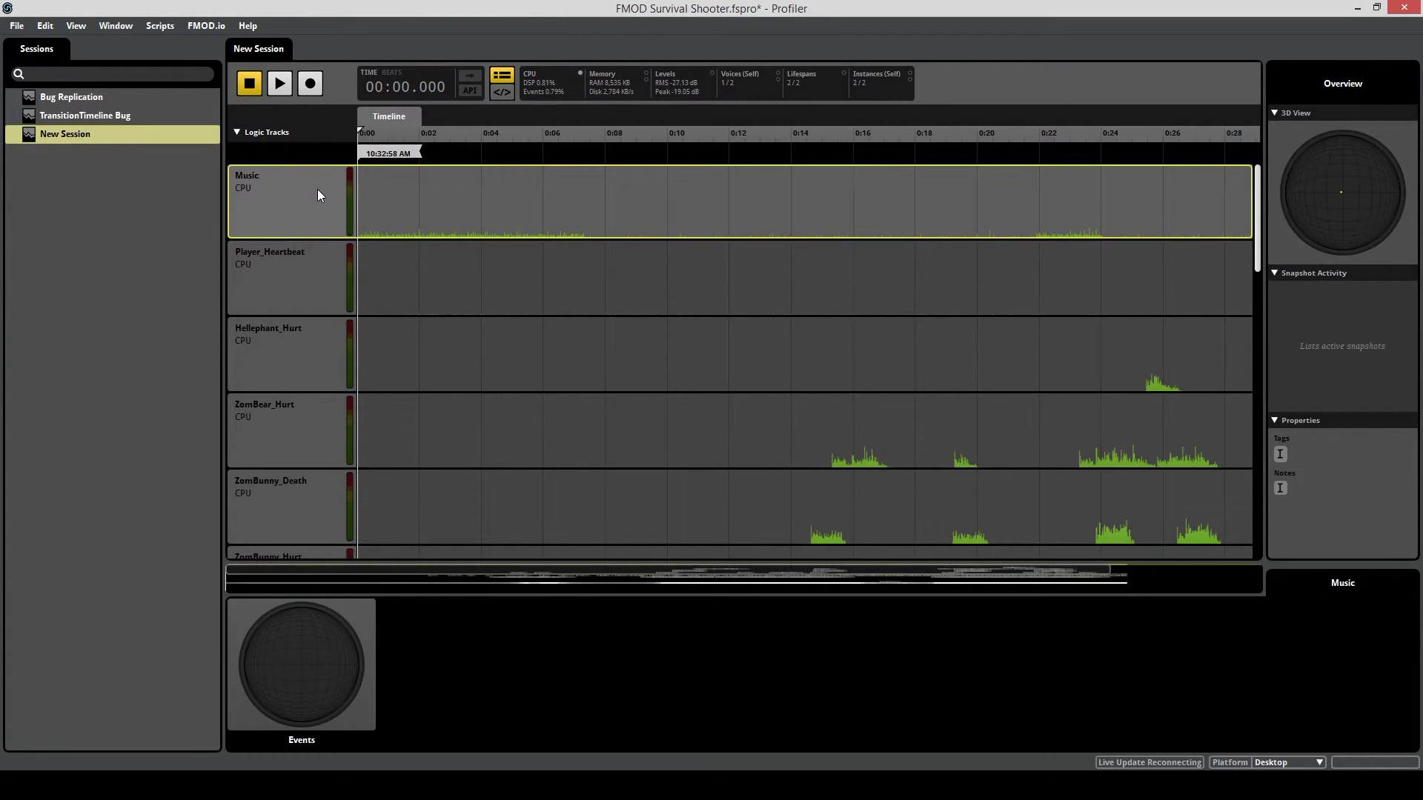
left_click_drag(372, 134, 409, 132)
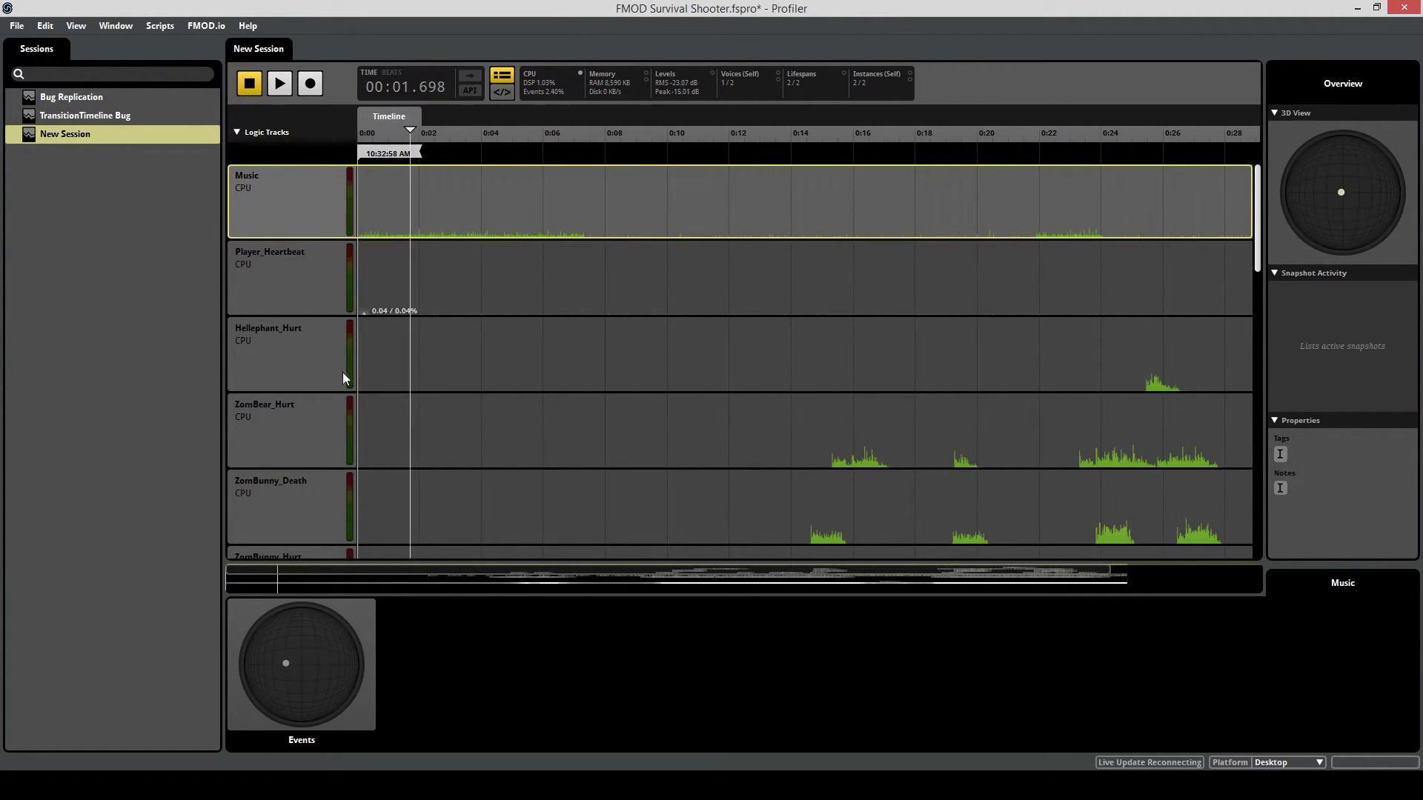
left_click(283, 665)
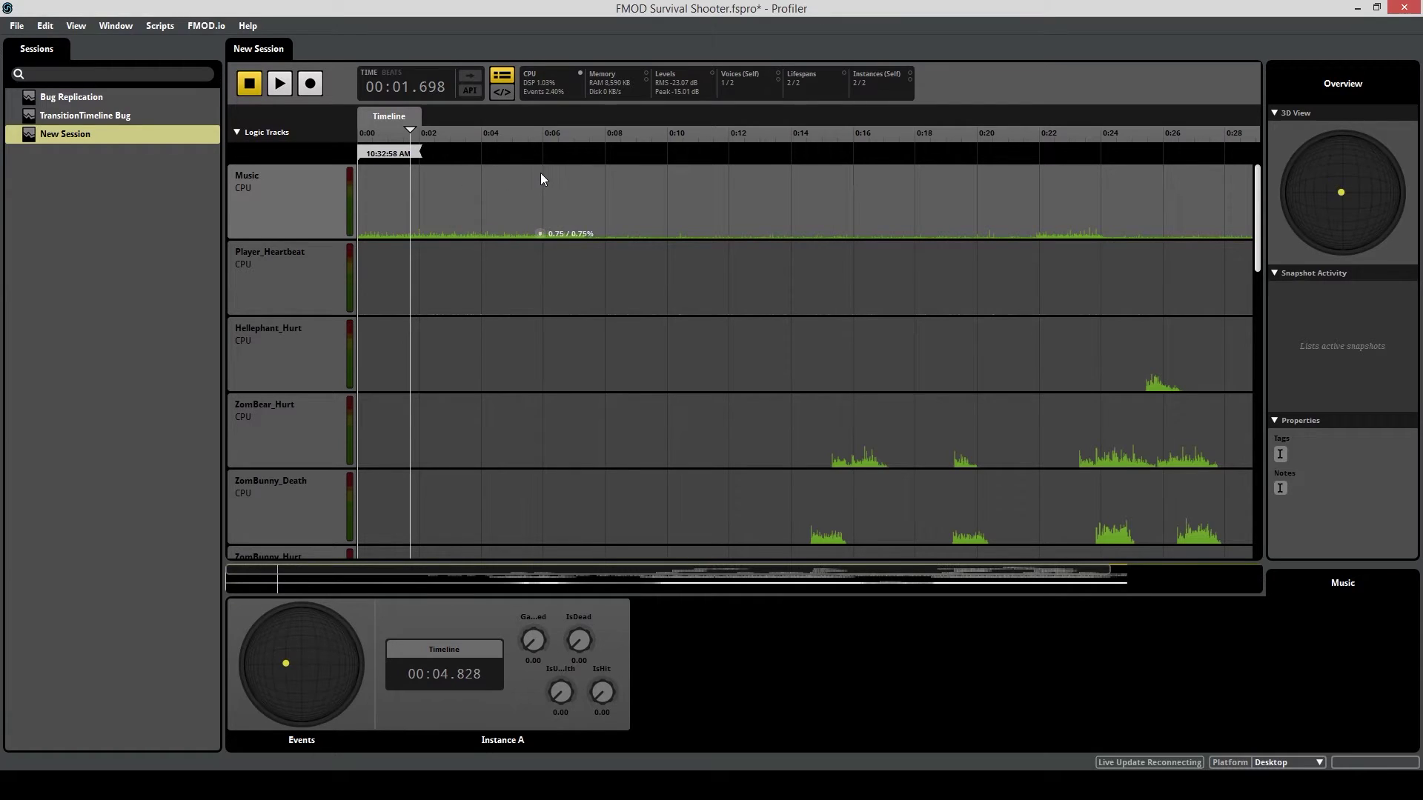
key("space")
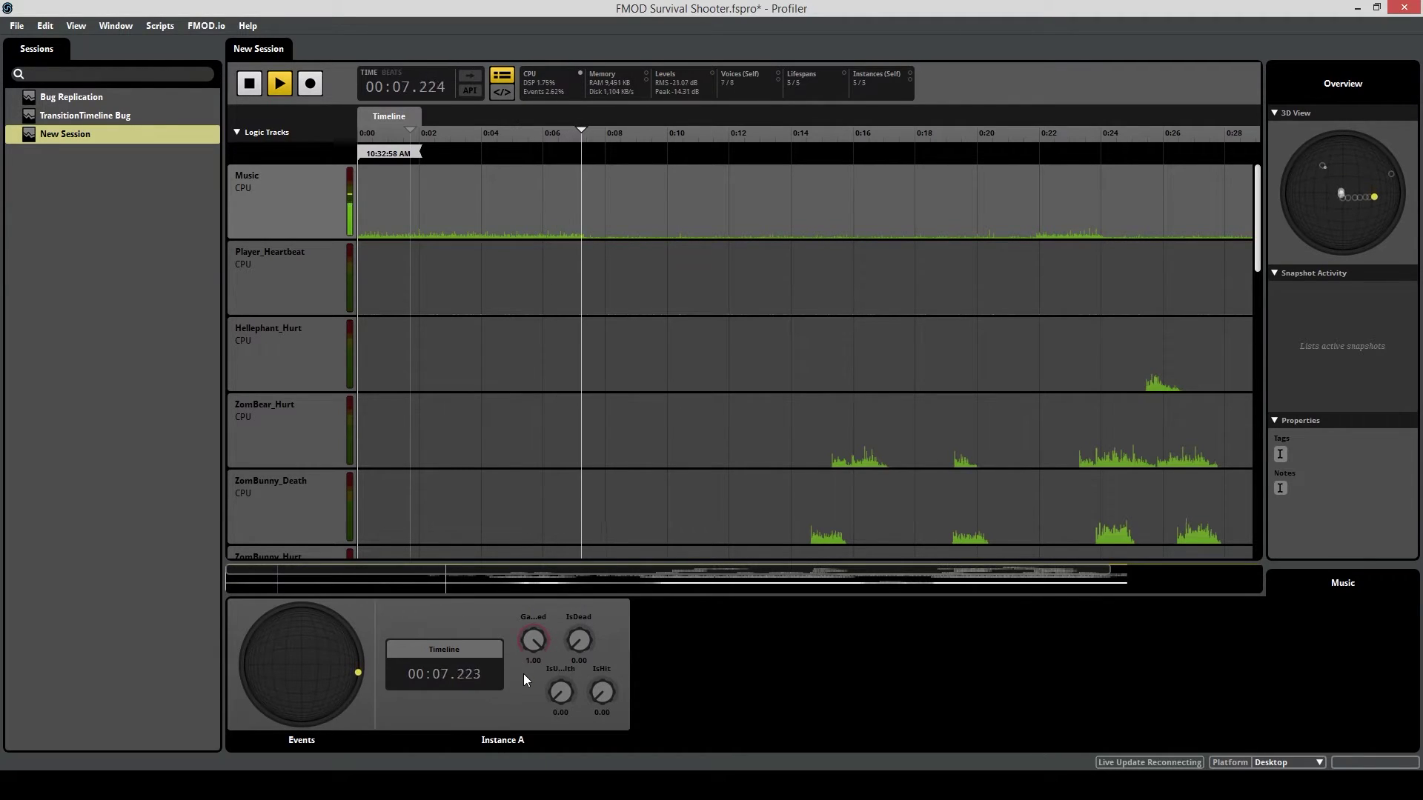
key("space")
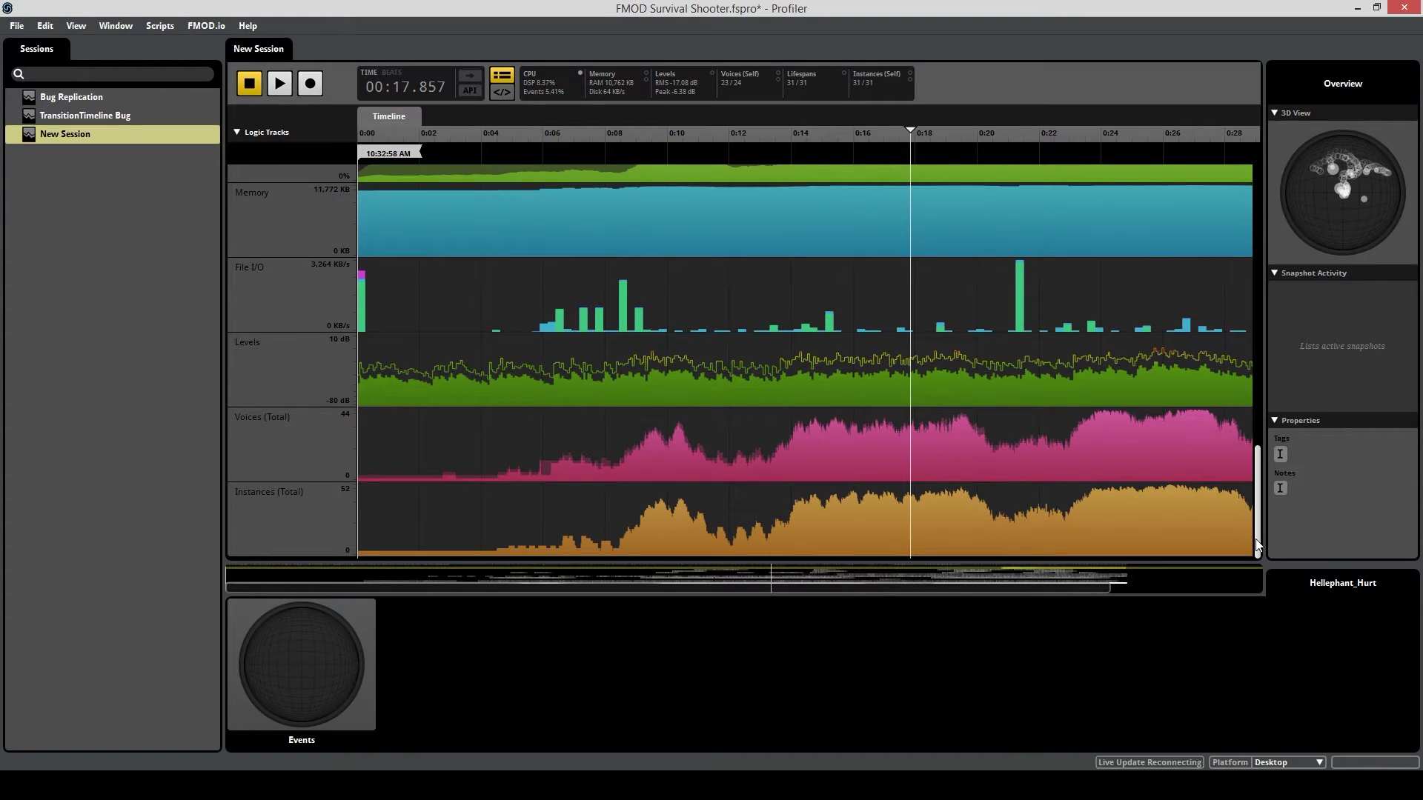
Step: Remove the Player_Footstep track from the profiler session scope
left_click_drag(1257, 545, 1250, 390)
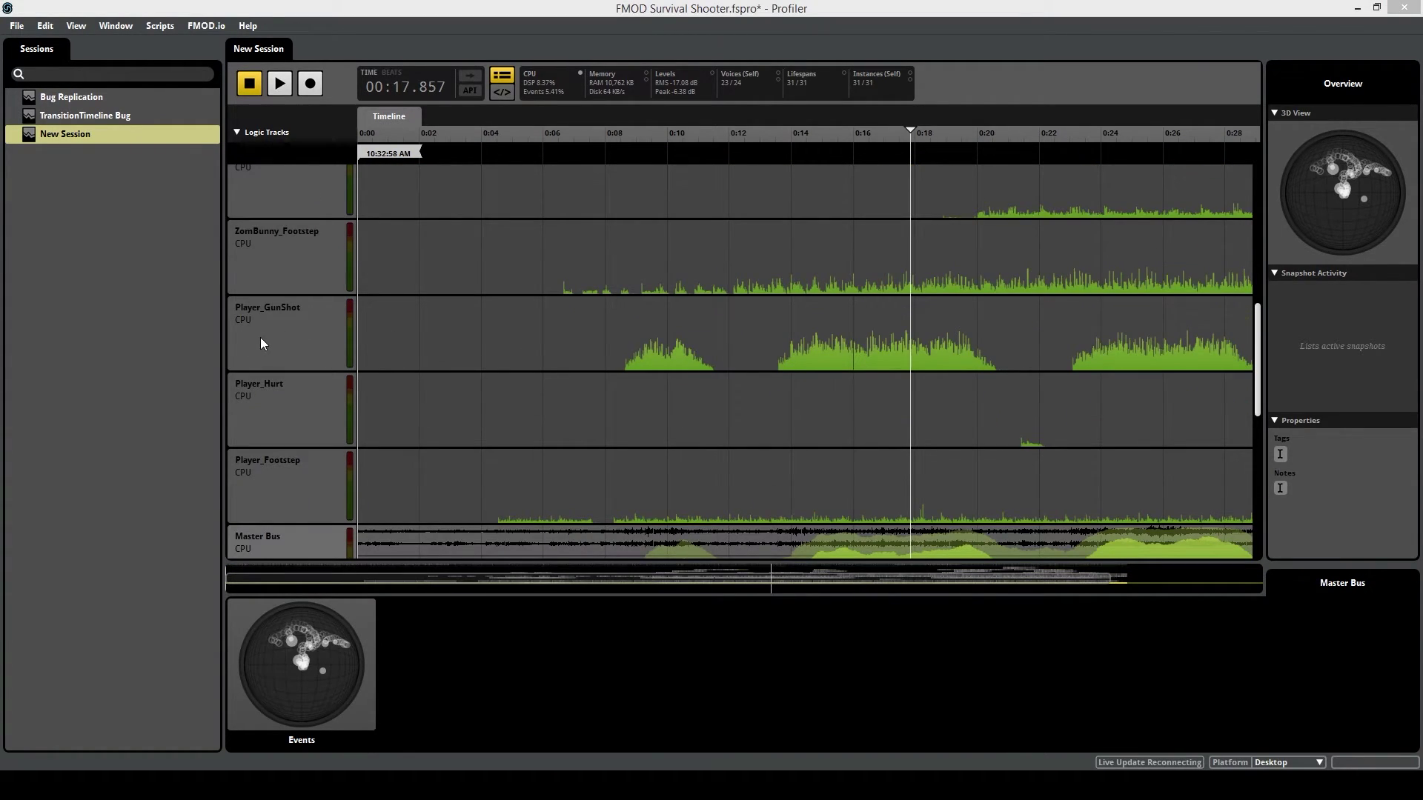
right_click(290, 343)
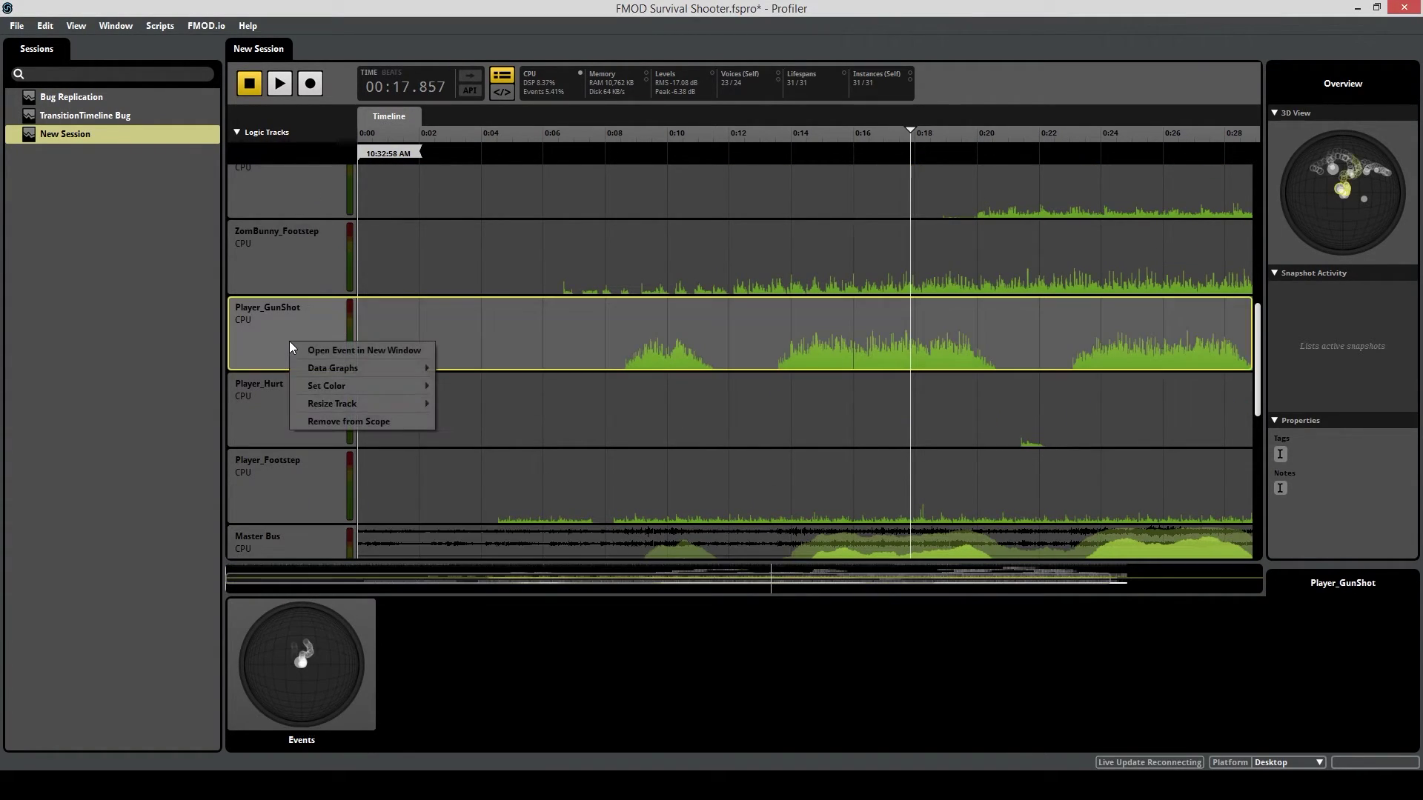
key("Escape")
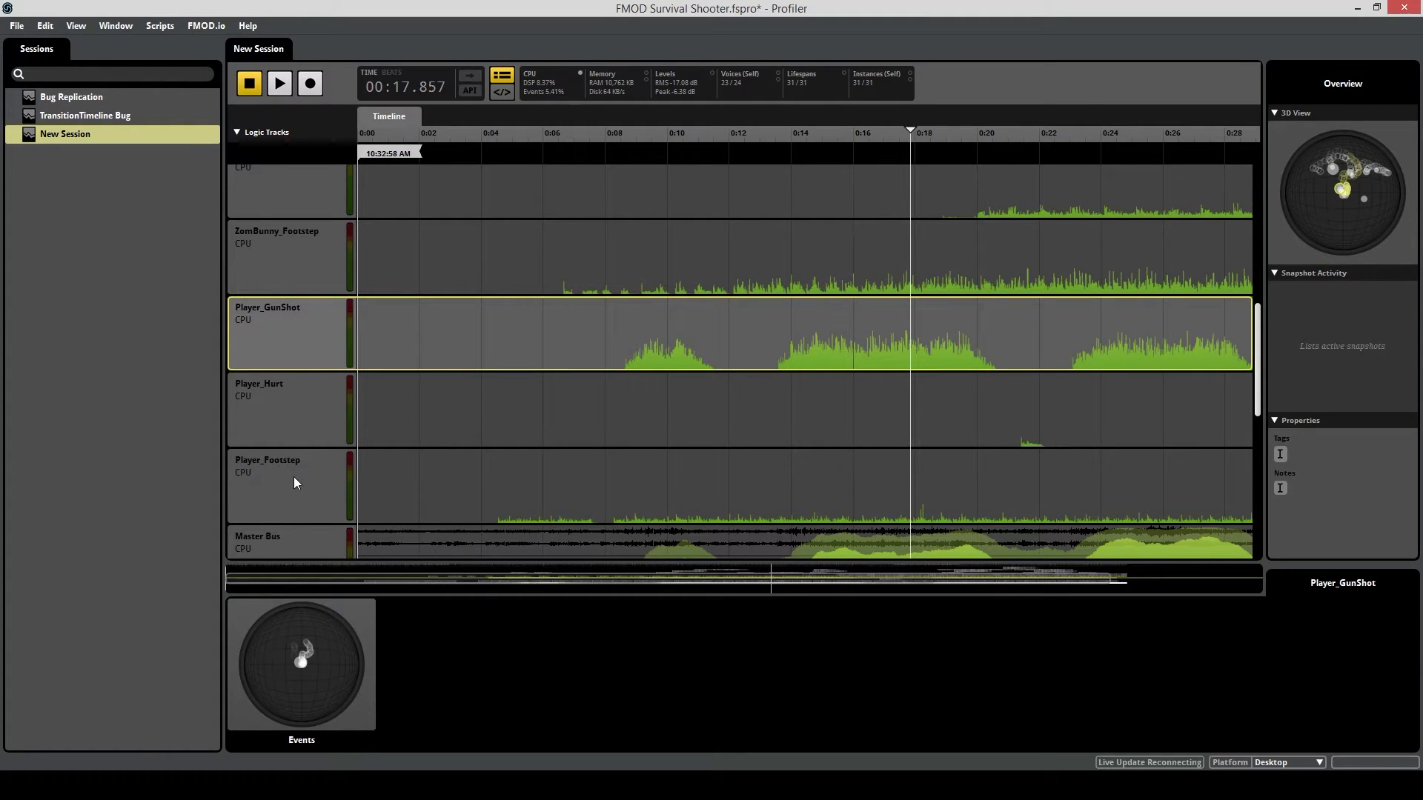
right_click(293, 484)
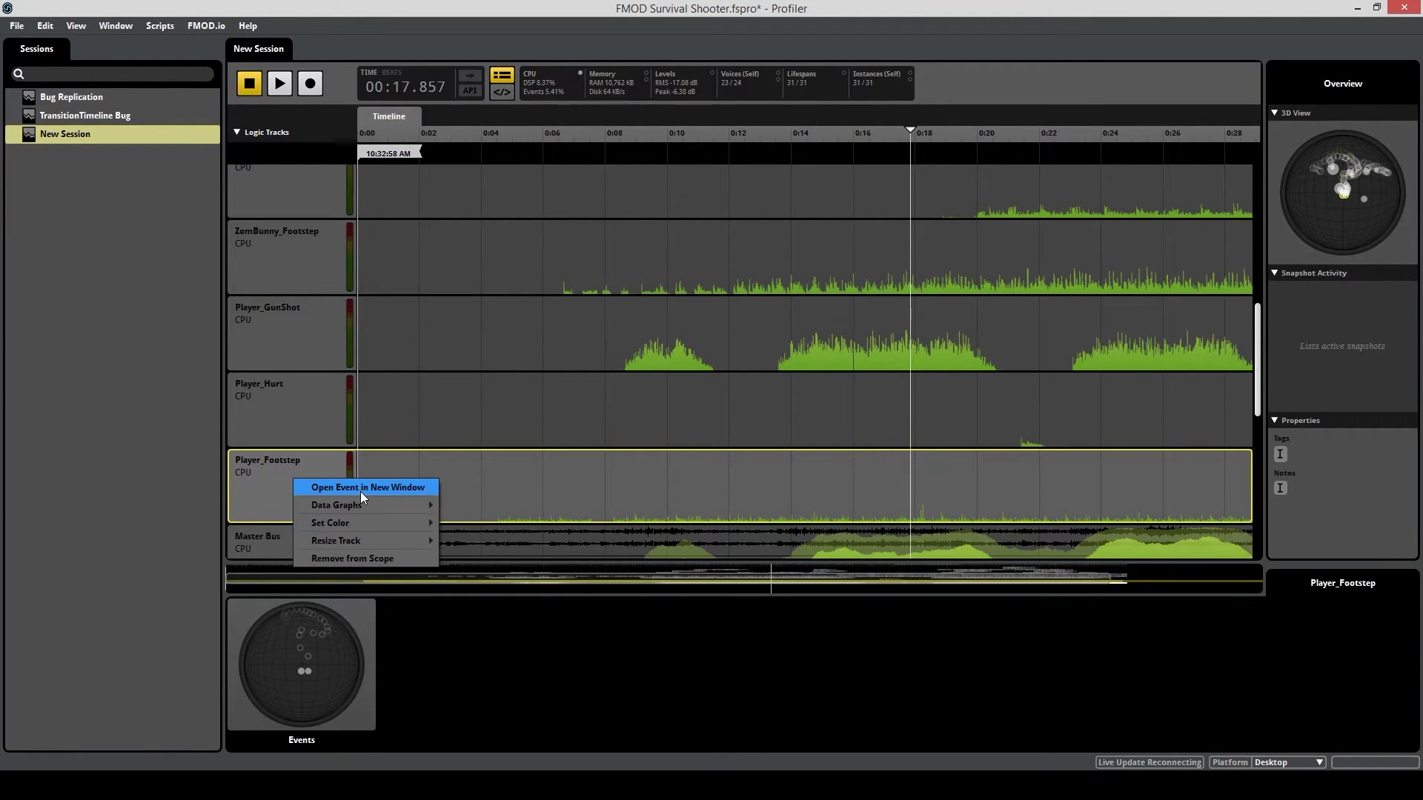
left_click(337, 558)
Step: Add Instances (Total) and Voices (Total) data graphs for the Player_GunShot track
right_click(309, 330)
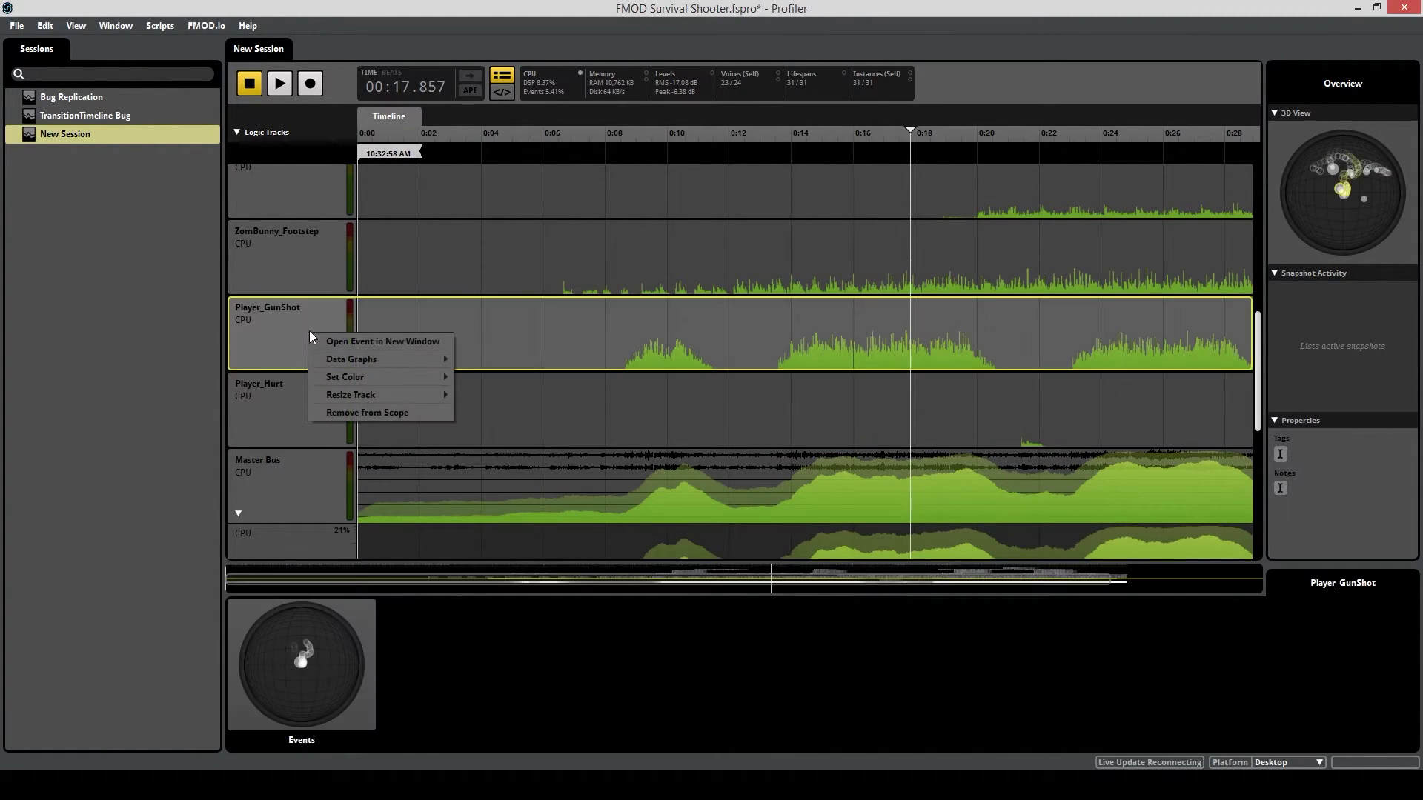
mouse_move(361, 358)
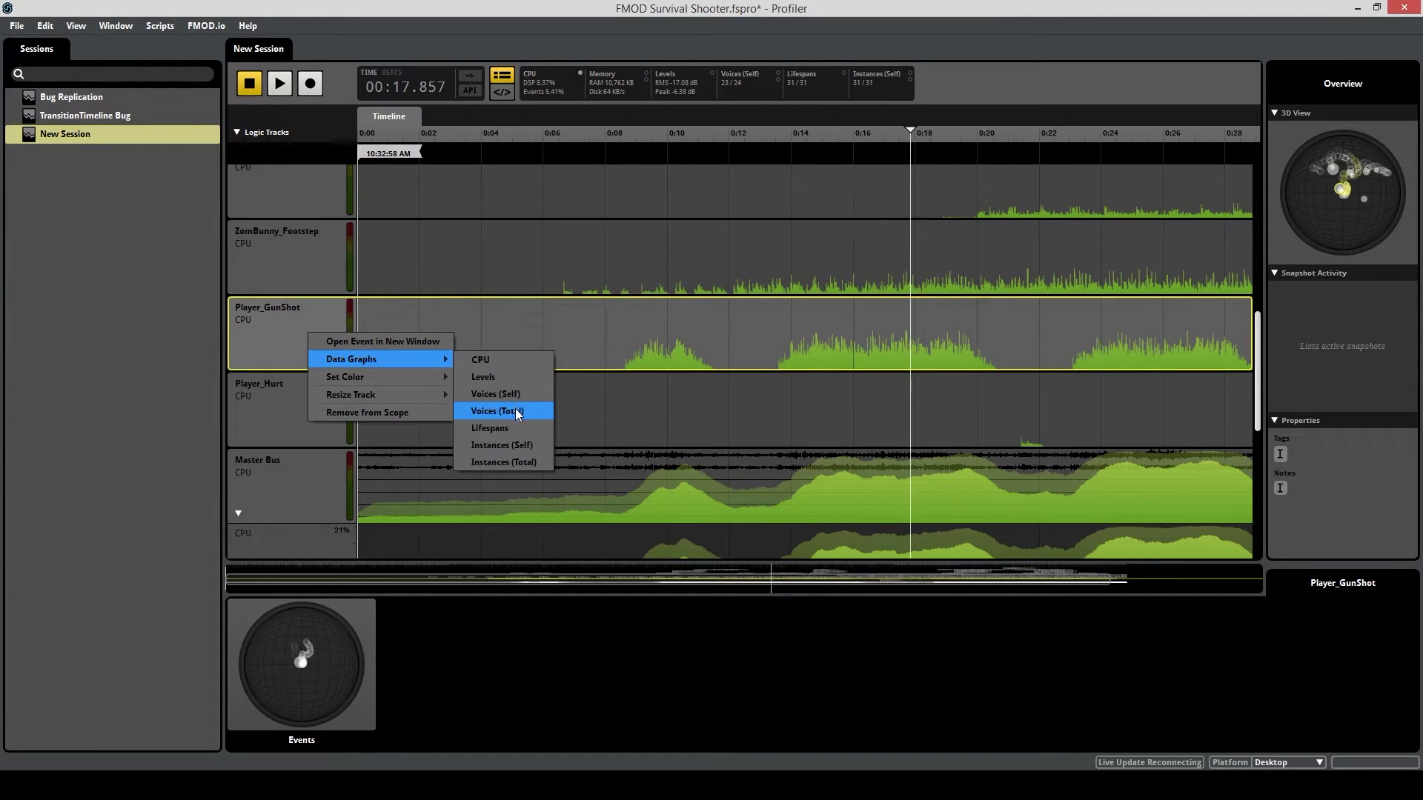
left_click(529, 462)
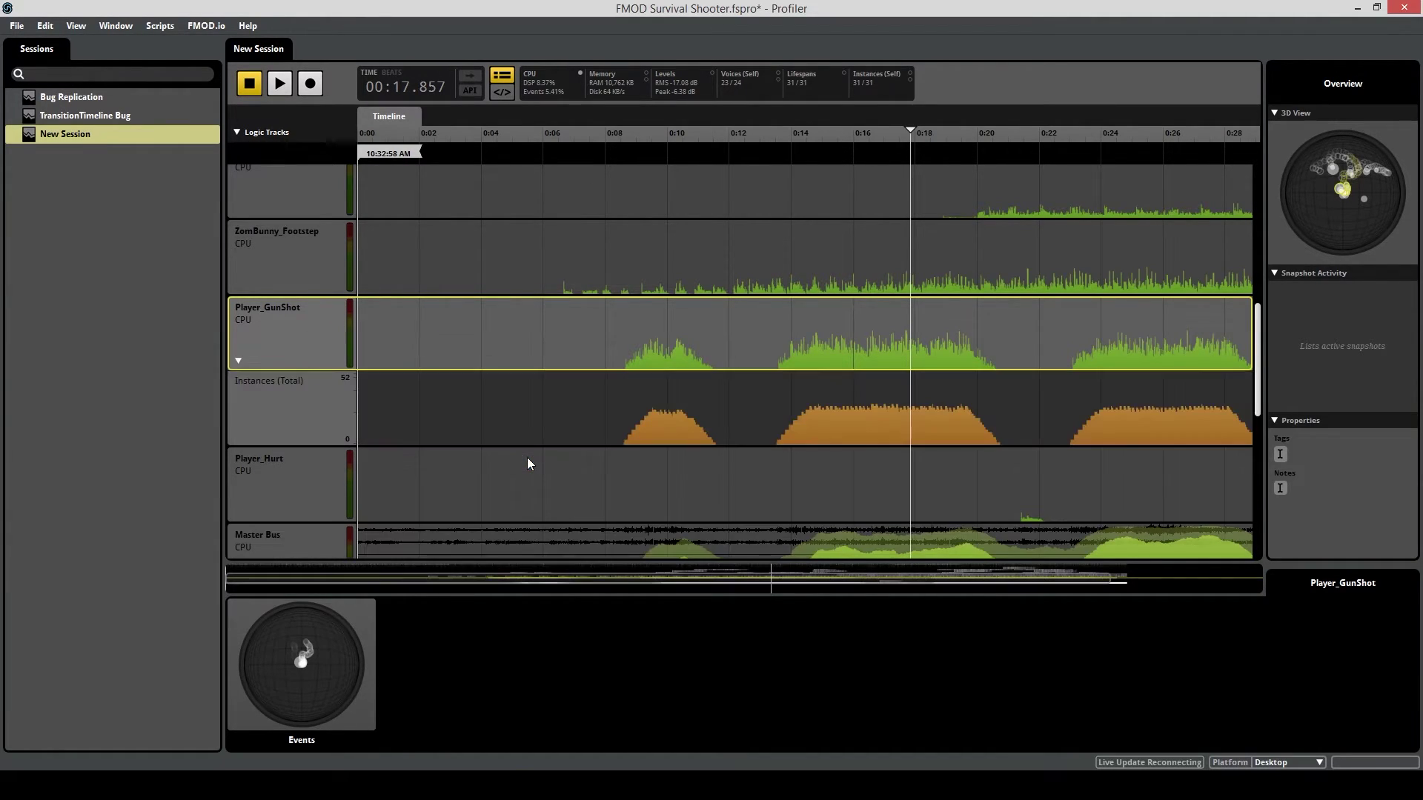
right_click(314, 329)
mouse_move(366, 363)
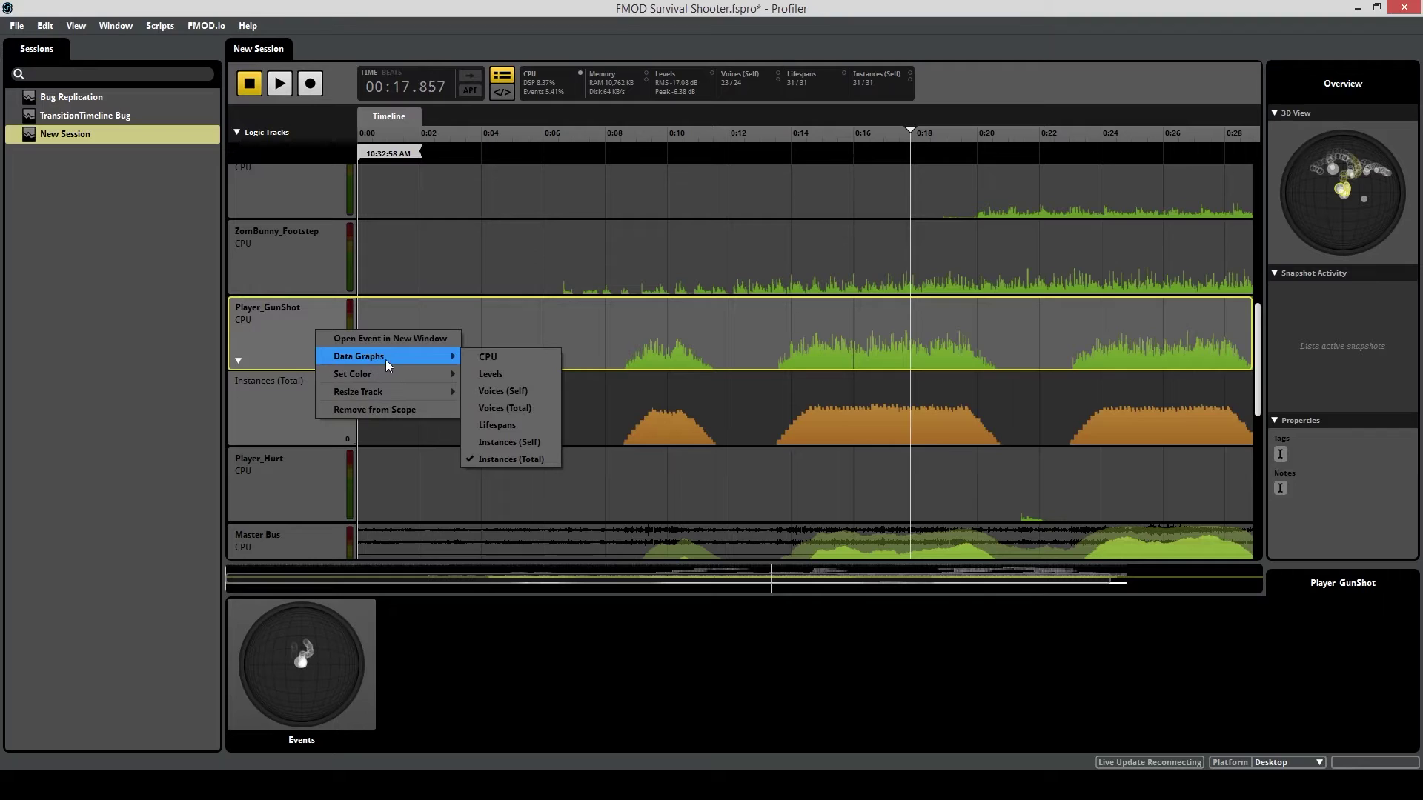
left_click(511, 405)
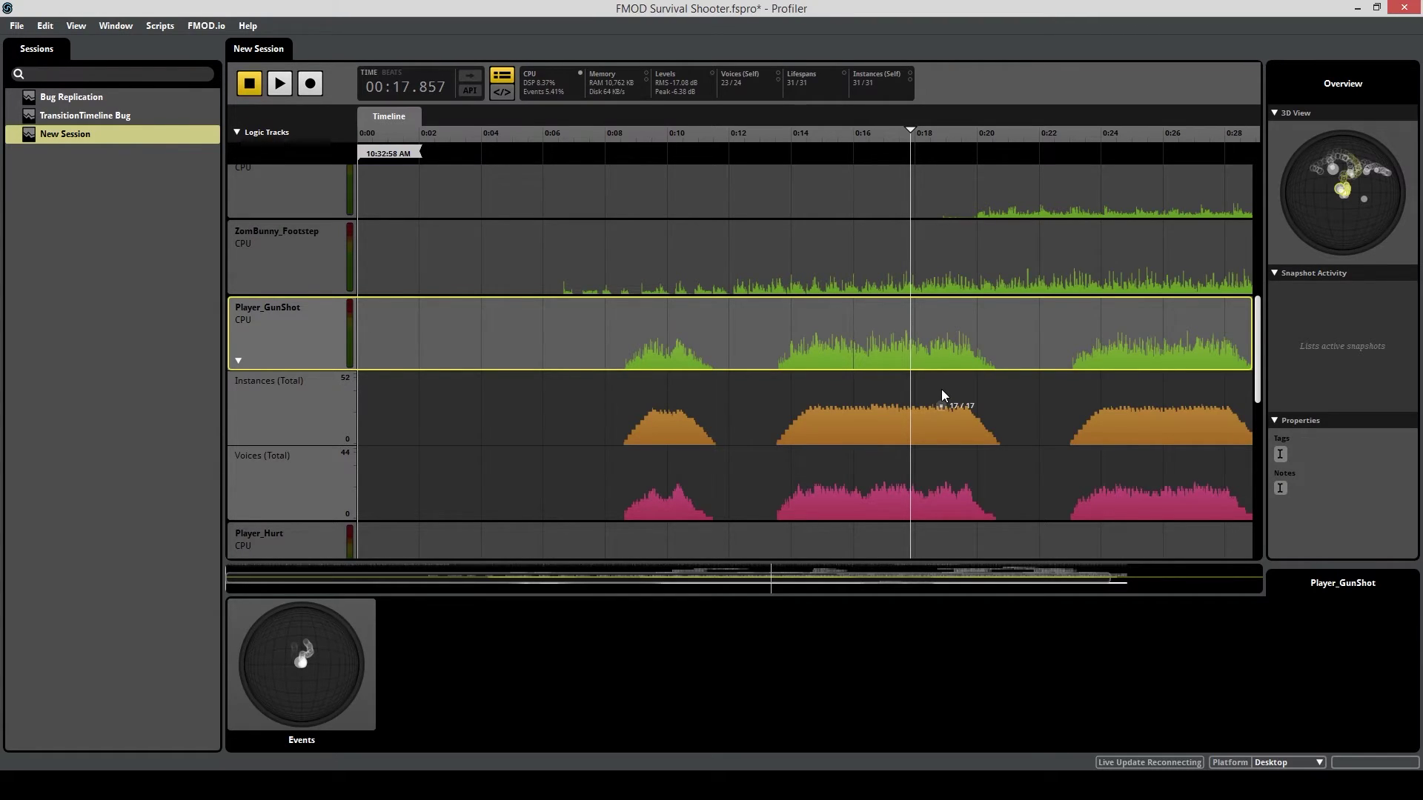
Step: Set Player_GunShot's Max Instances to 5 in the Event Editor and open the stealing choices
key("ctrl+1")
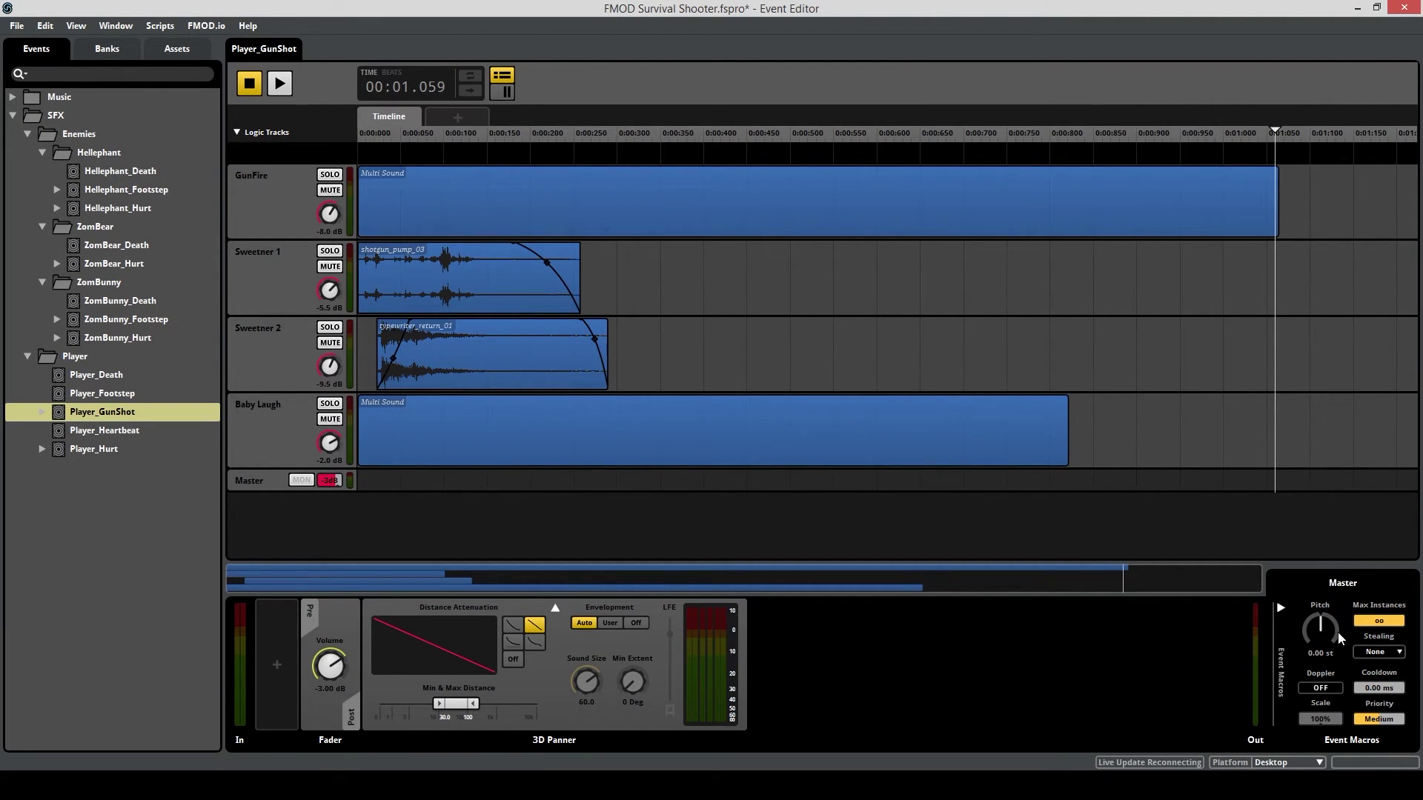
left_click_drag(1369, 621, 1369, 622)
left_click(1368, 623)
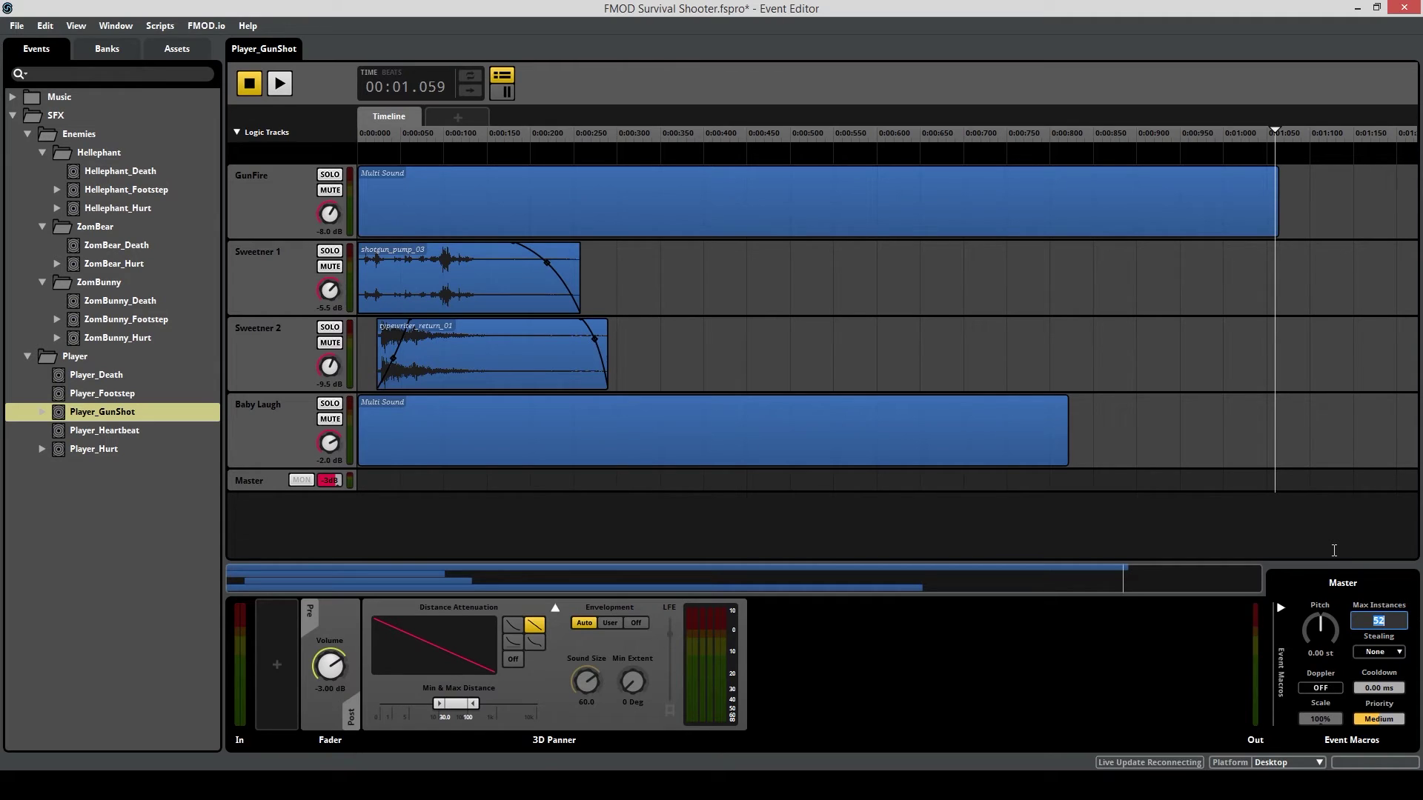
type("5")
key("Return")
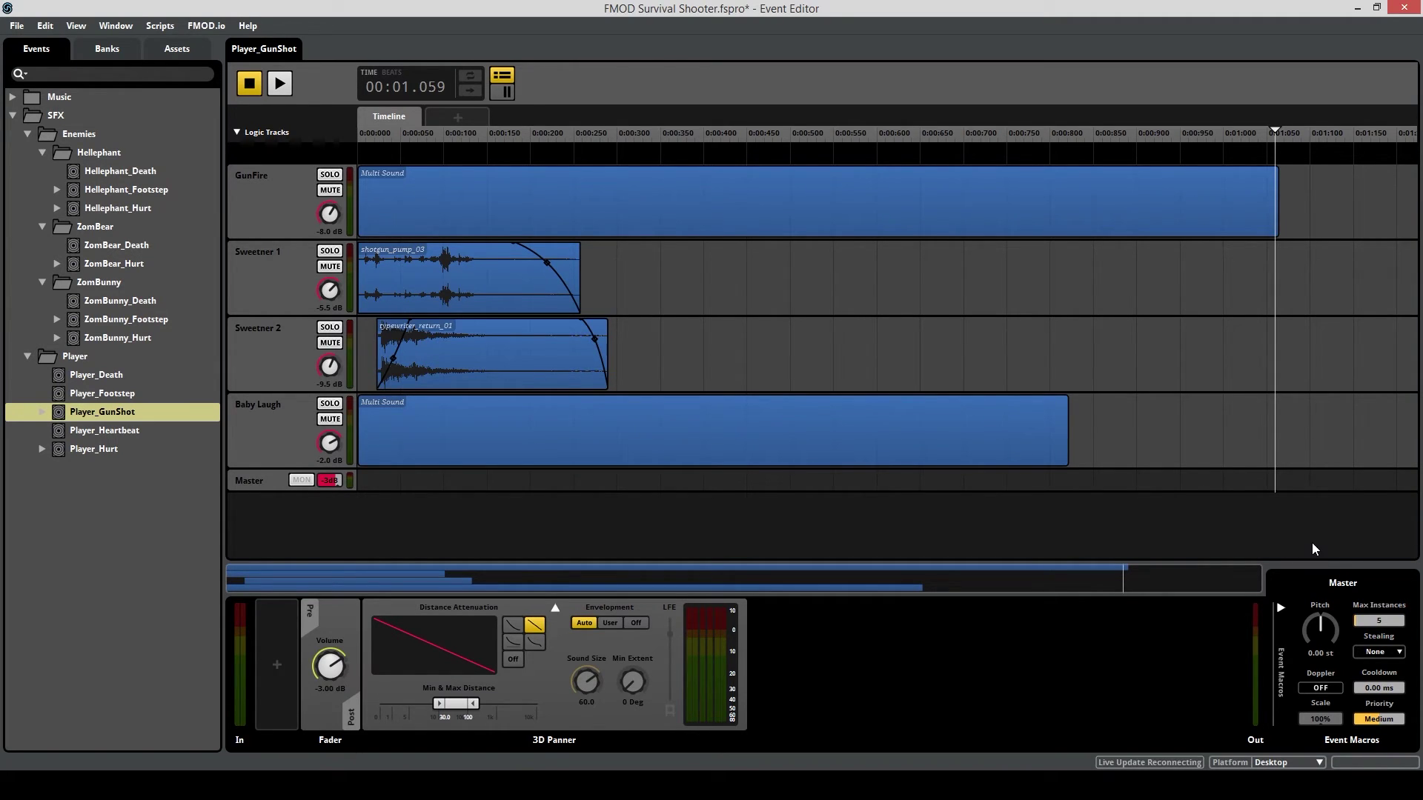
left_click(1379, 652)
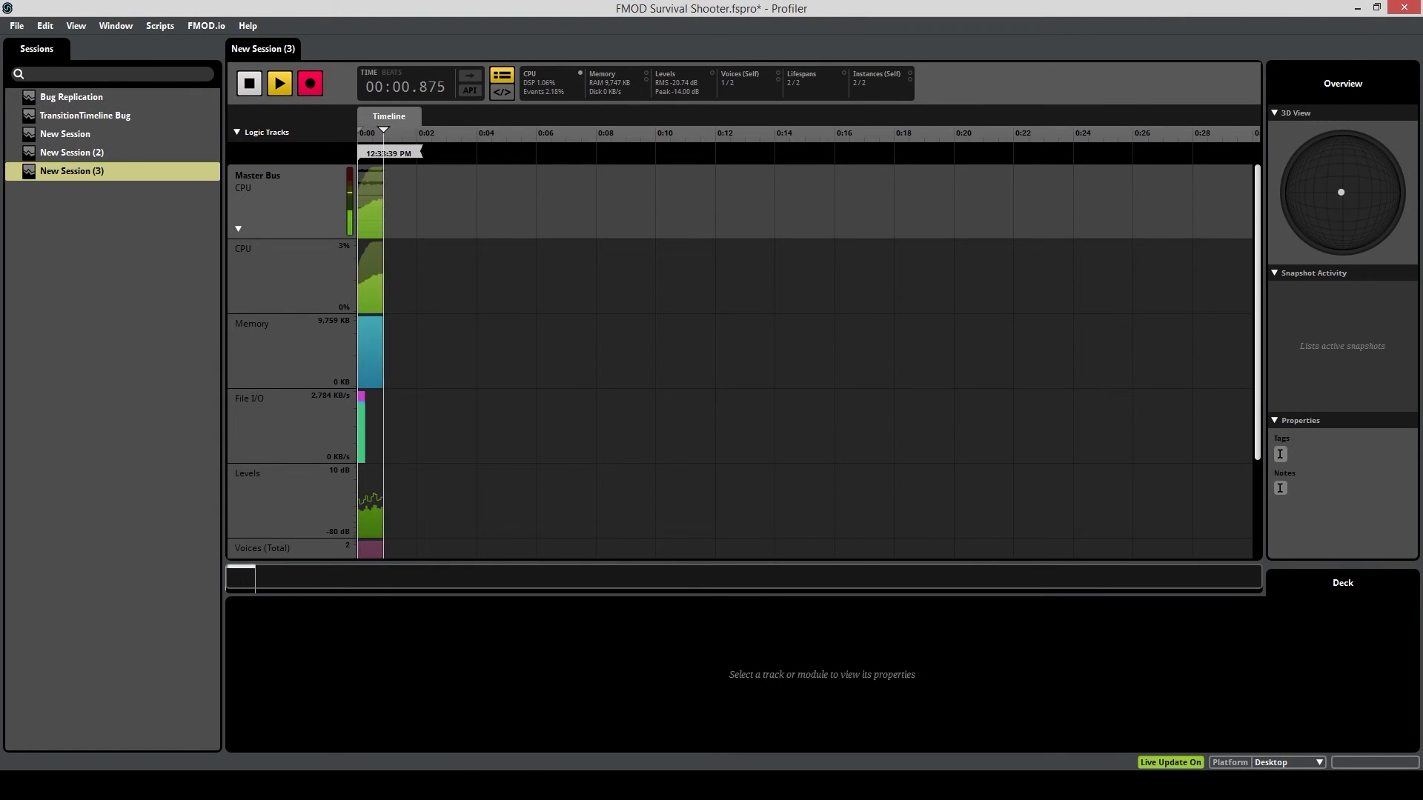
Step: Start Survival Shooter, move with WASD and shoot the ZomBears, then exit play mode
key("alt+Tab")
left_click(506, 287)
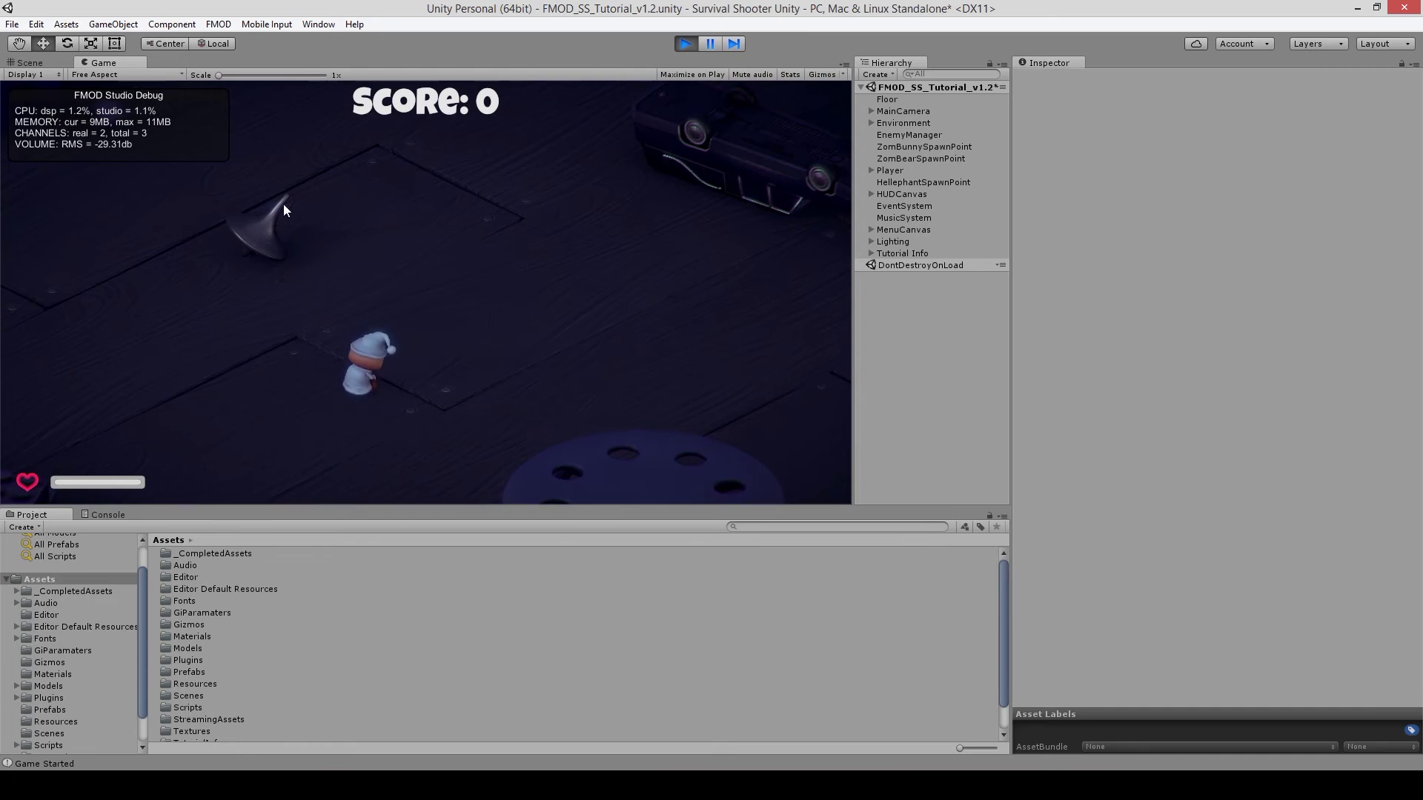
key("a")
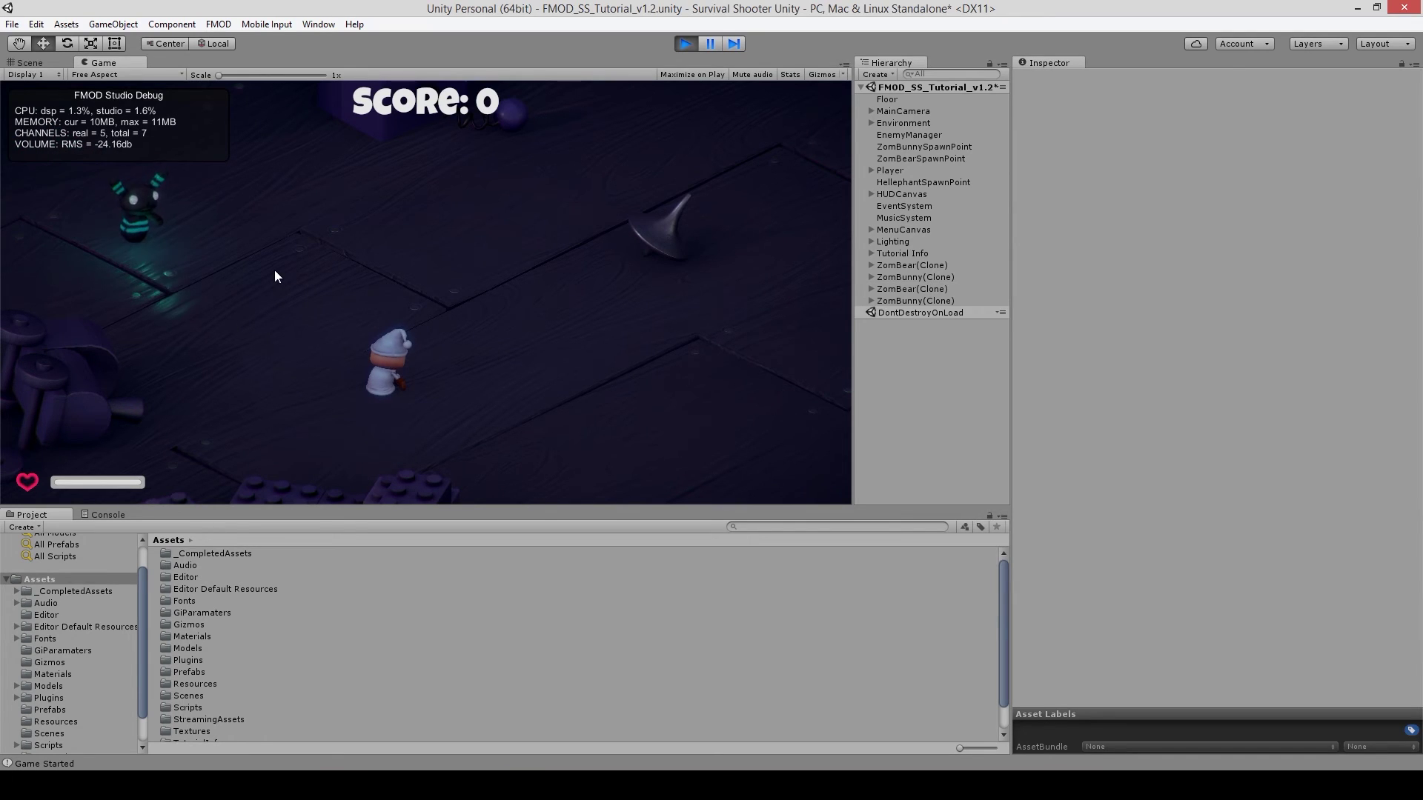
mouse_move(256, 291)
left_mouse_down()
mouse_move(234, 317)
mouse_move(171, 302)
mouse_move(190, 292)
left_mouse_up()
key("d")
key("a")
key("w")
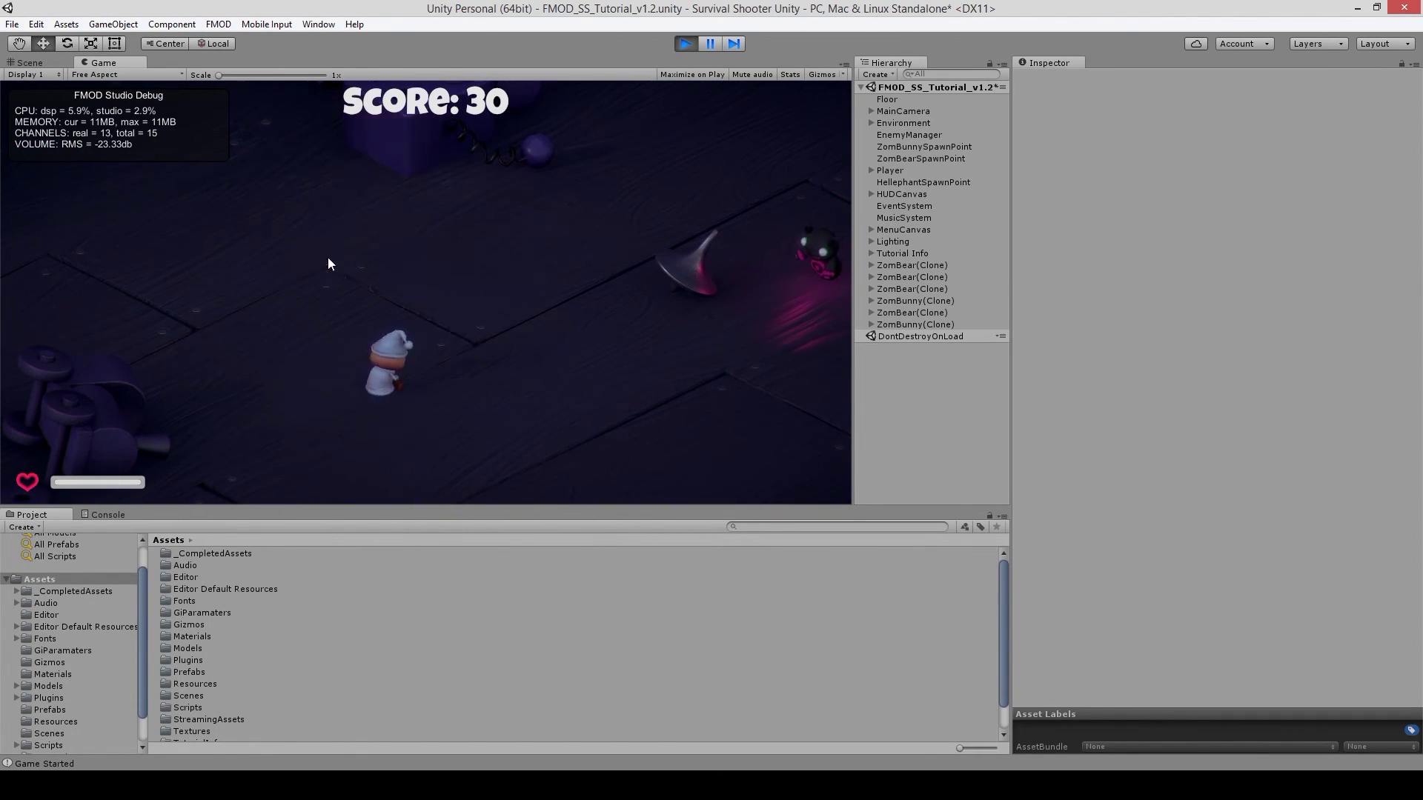
left_click(341, 250)
left_click(393, 199)
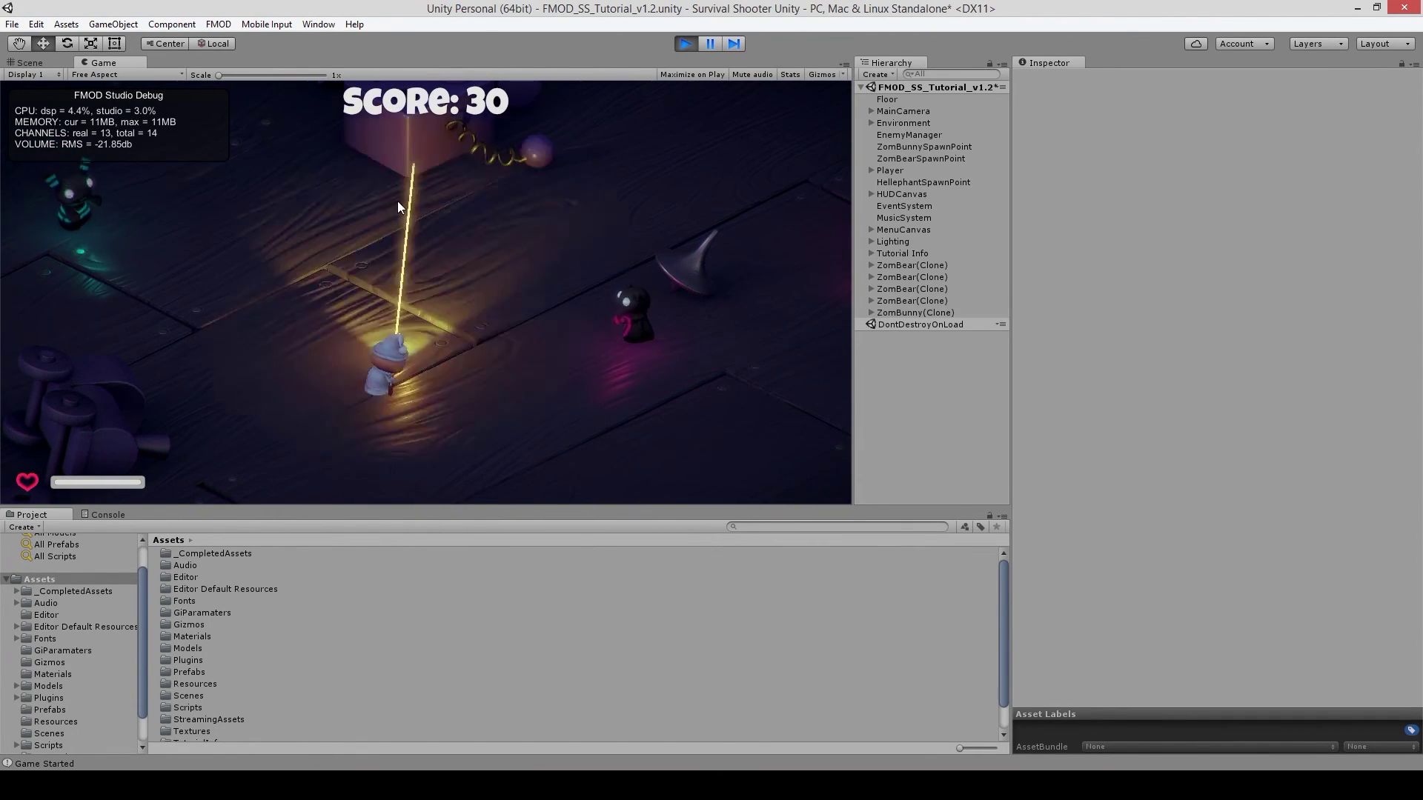
left_click(687, 44)
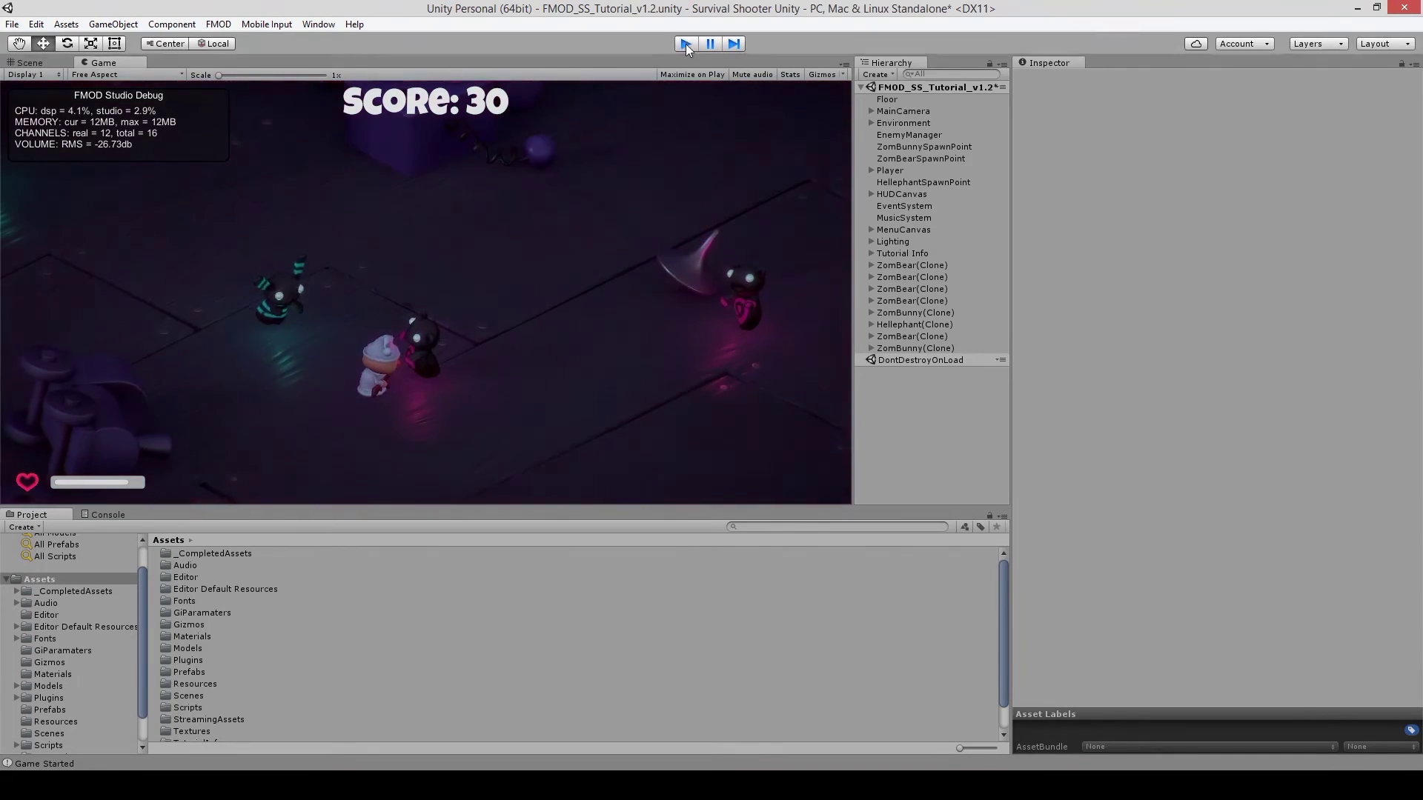